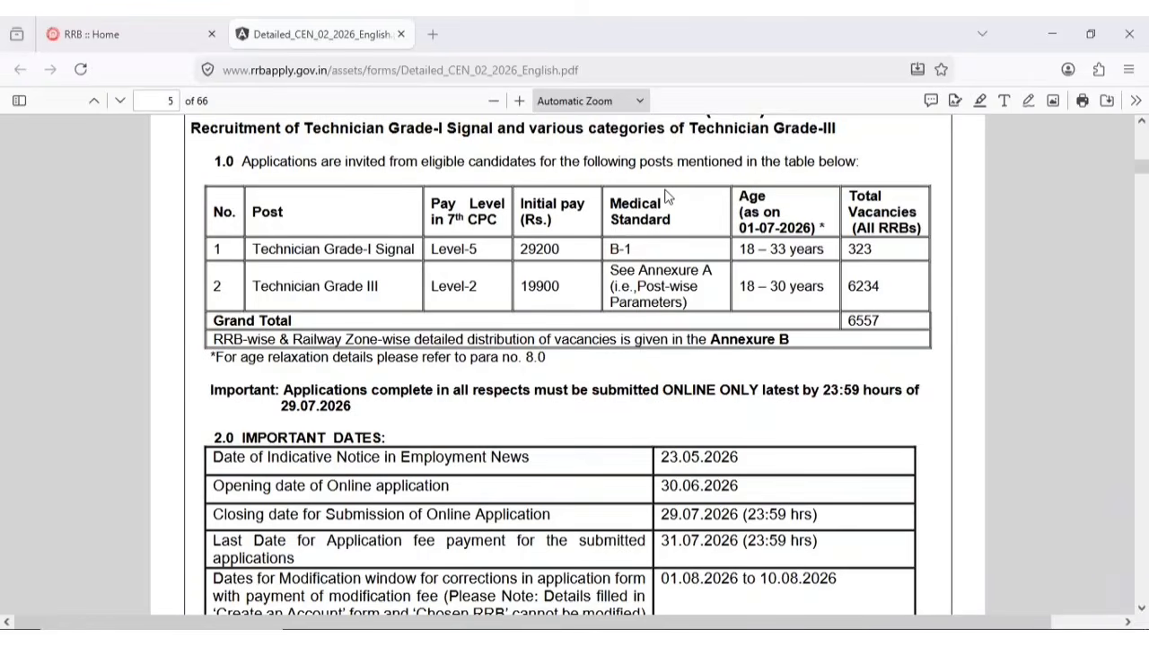
Step: Leave the CEN 02/2026 PDF and switch back to the RRB :: Home tab with Ctrl+Page Up
{"action": "key", "text": "ctrl+Page_Up"}
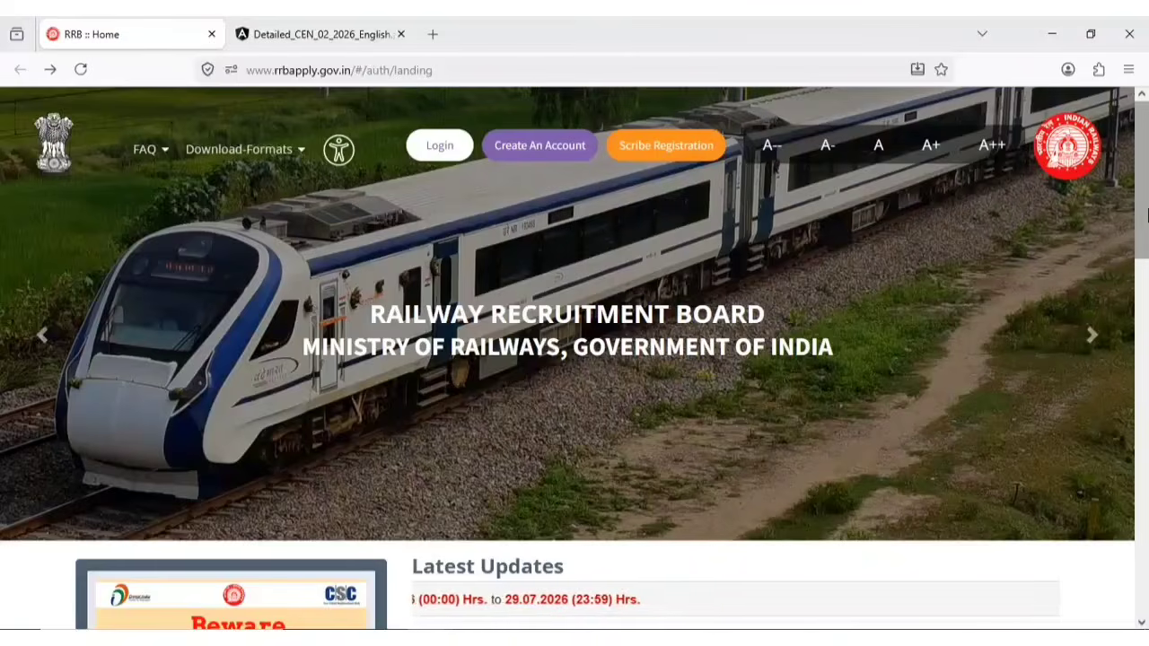
Step: Open the TECHNICIAN GRADE I SIGNAL notice from Latest Updates, then return to the RRB :: Home tab
{"action": "left_click_drag", "start_coordinate": [1142, 181], "coordinate": [1141, 307]}
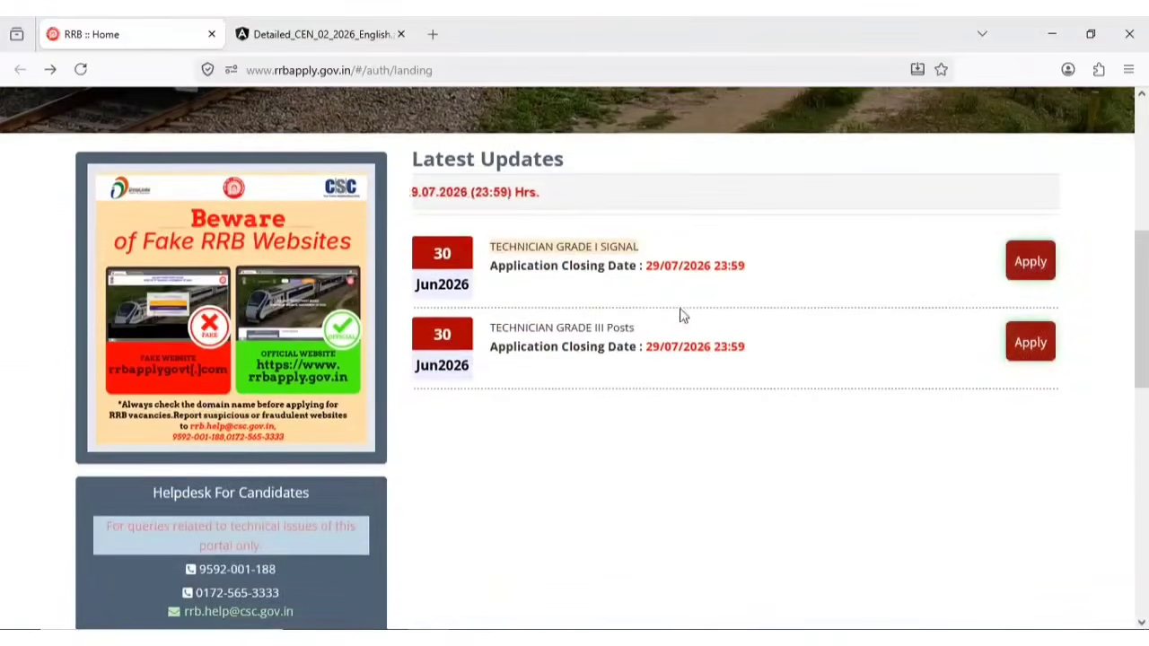
{"action": "left_click", "coordinate": [534, 253]}
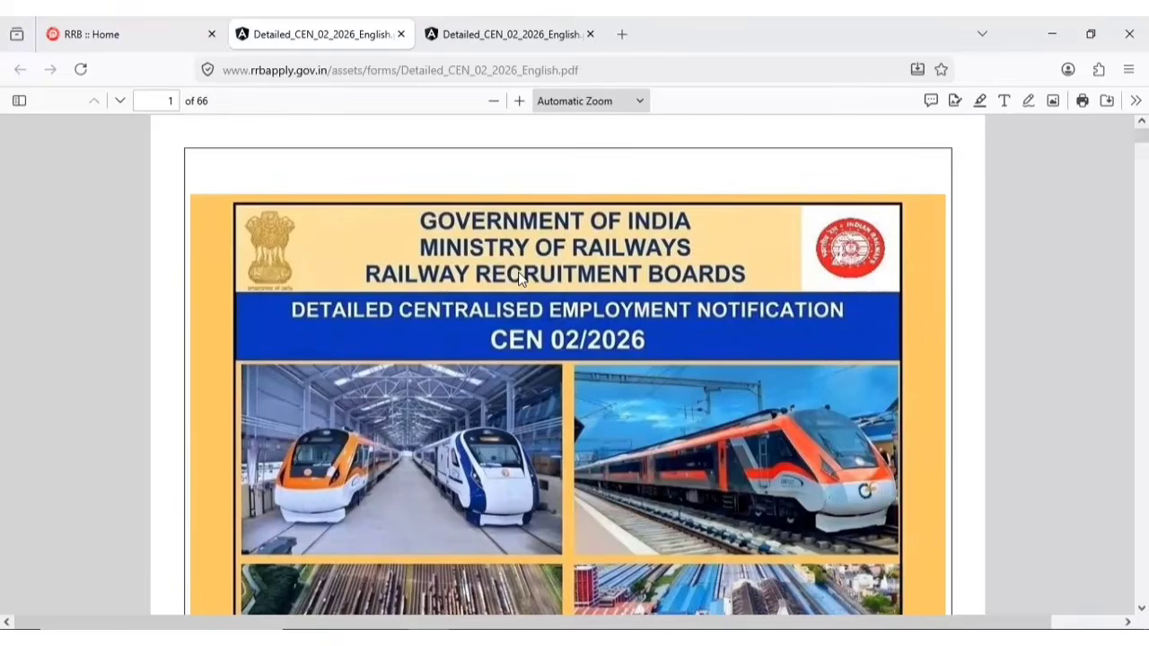
{"action": "left_click", "coordinate": [102, 29]}
Step: Open the Create An Account registration form from the home page
{"action": "left_click_drag", "start_coordinate": [1146, 336], "coordinate": [1145, 192]}
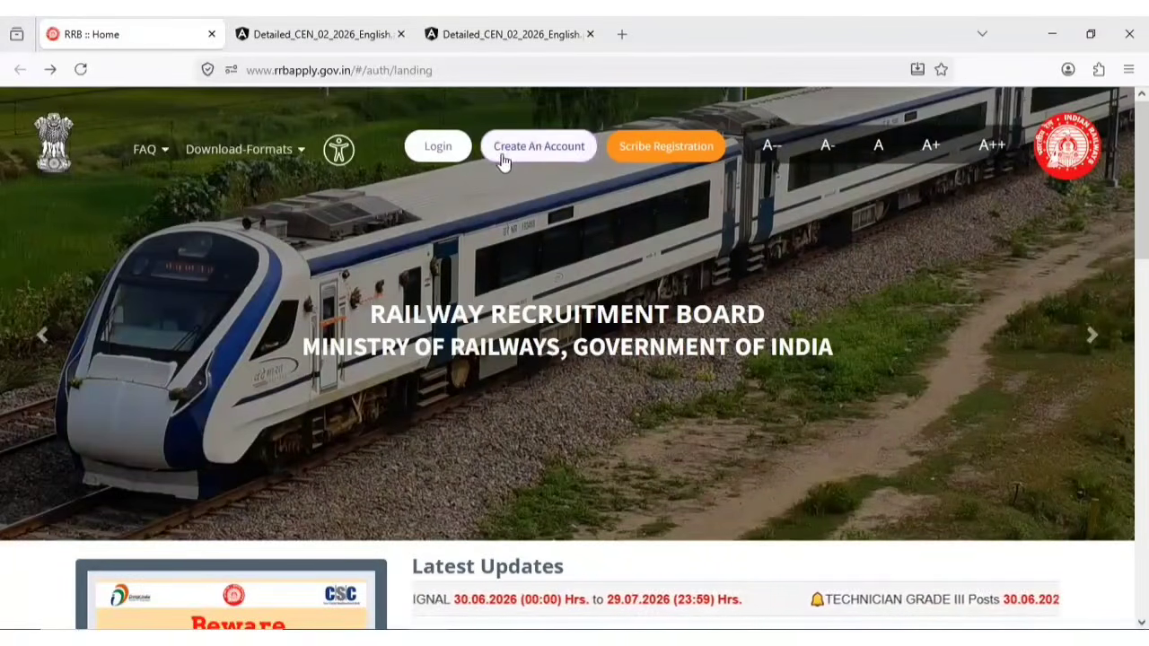
{"action": "left_click", "coordinate": [550, 153]}
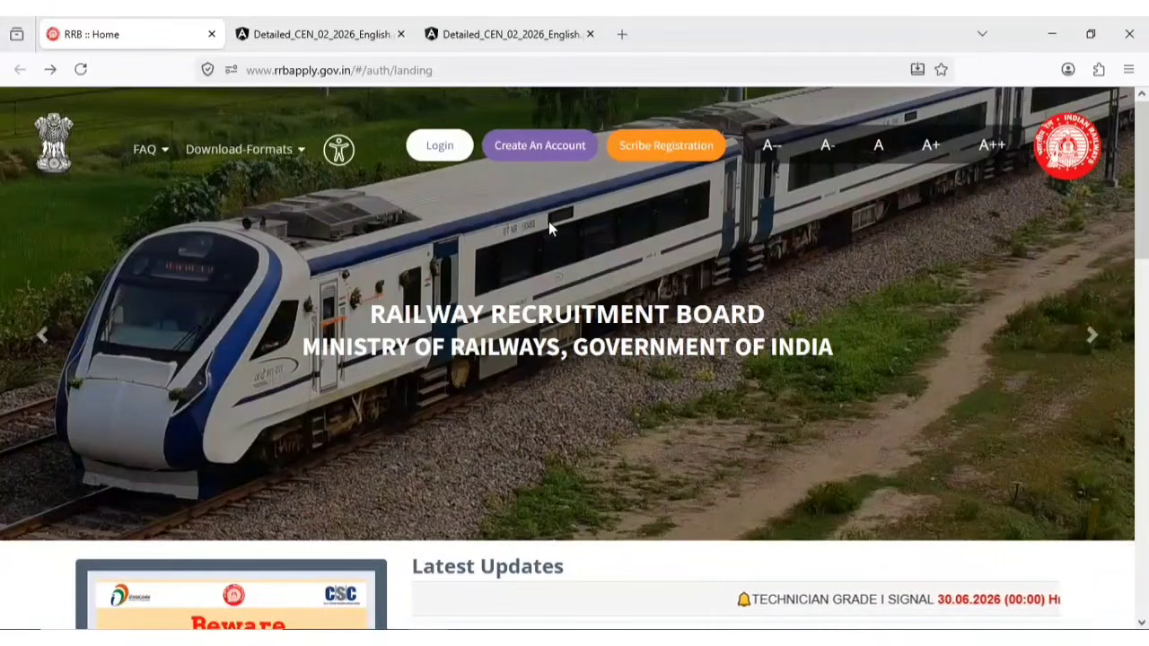
{"action": "left_click", "coordinate": [545, 153]}
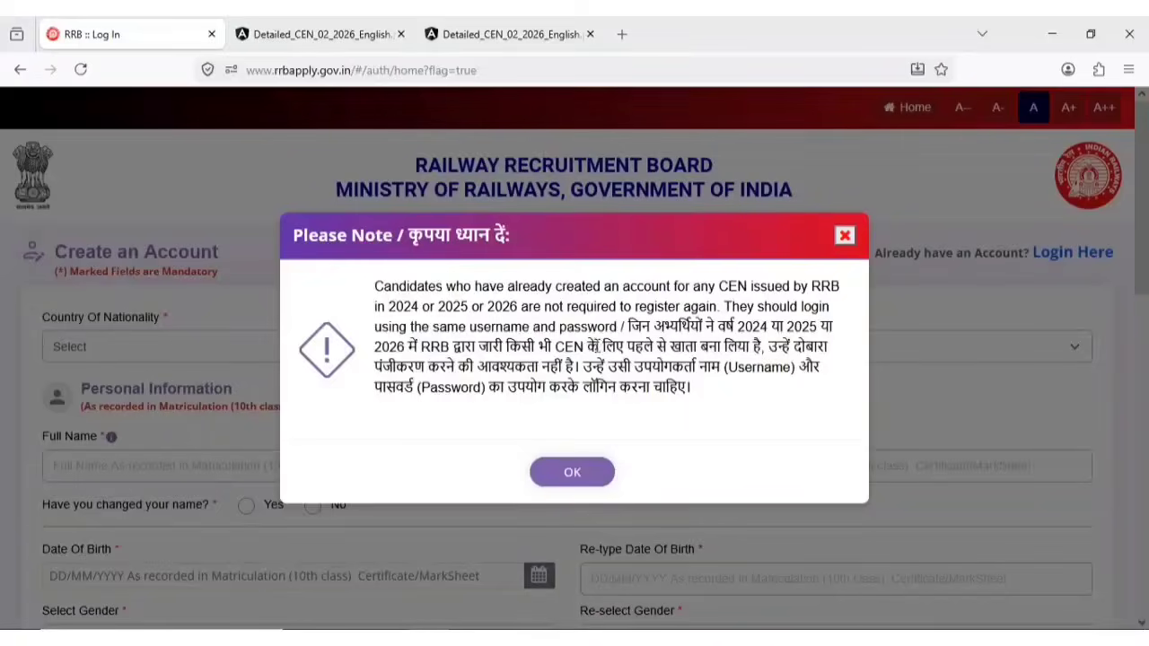
Step: Dismiss the Please Note popup, set nationality to India and answer No to name change
{"action": "left_click", "coordinate": [572, 471]}
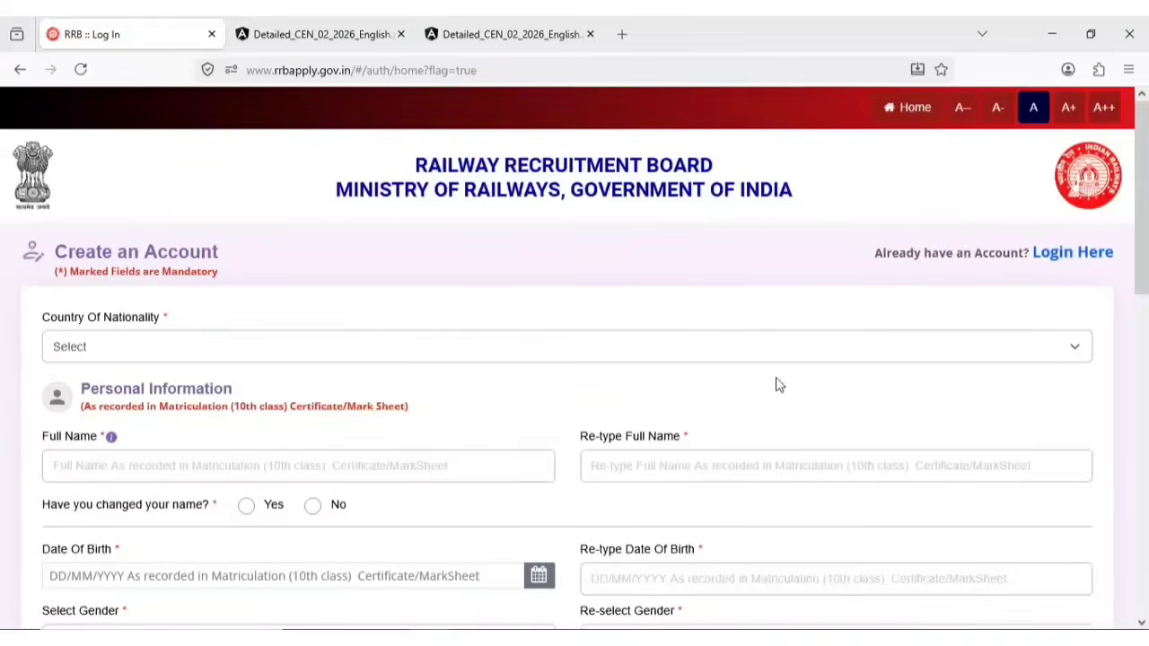
{"action": "left_click_drag", "start_coordinate": [1146, 183], "coordinate": [1146, 240]}
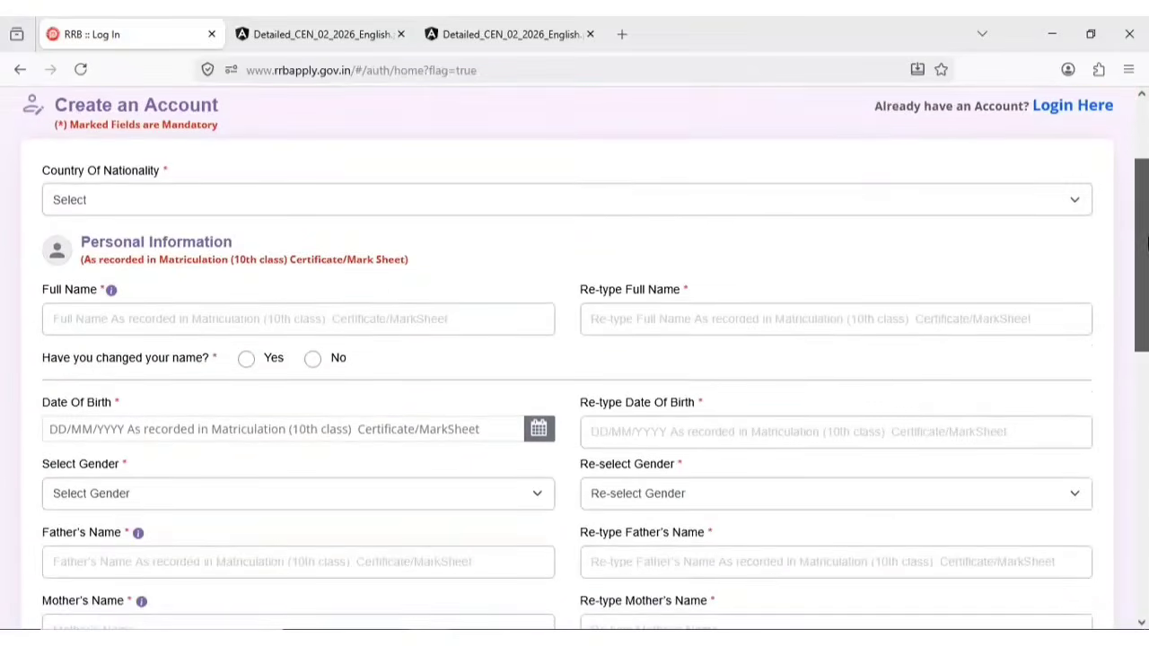
{"action": "left_click", "coordinate": [151, 203]}
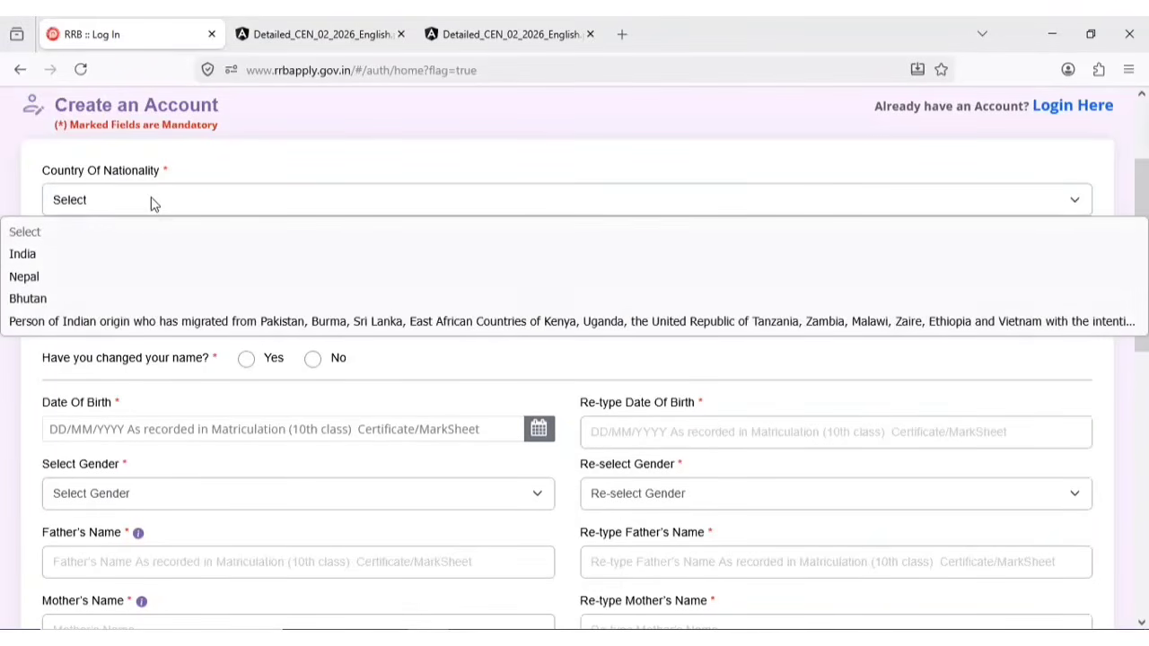
{"action": "left_click", "coordinate": [79, 251]}
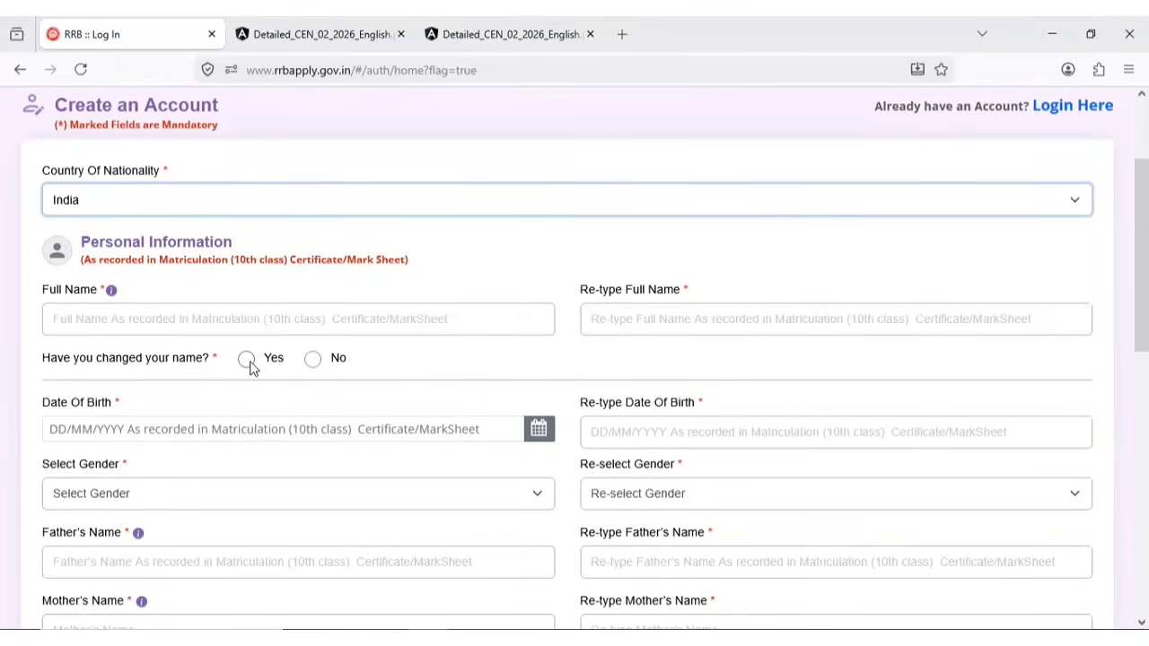
{"action": "left_click", "coordinate": [313, 359]}
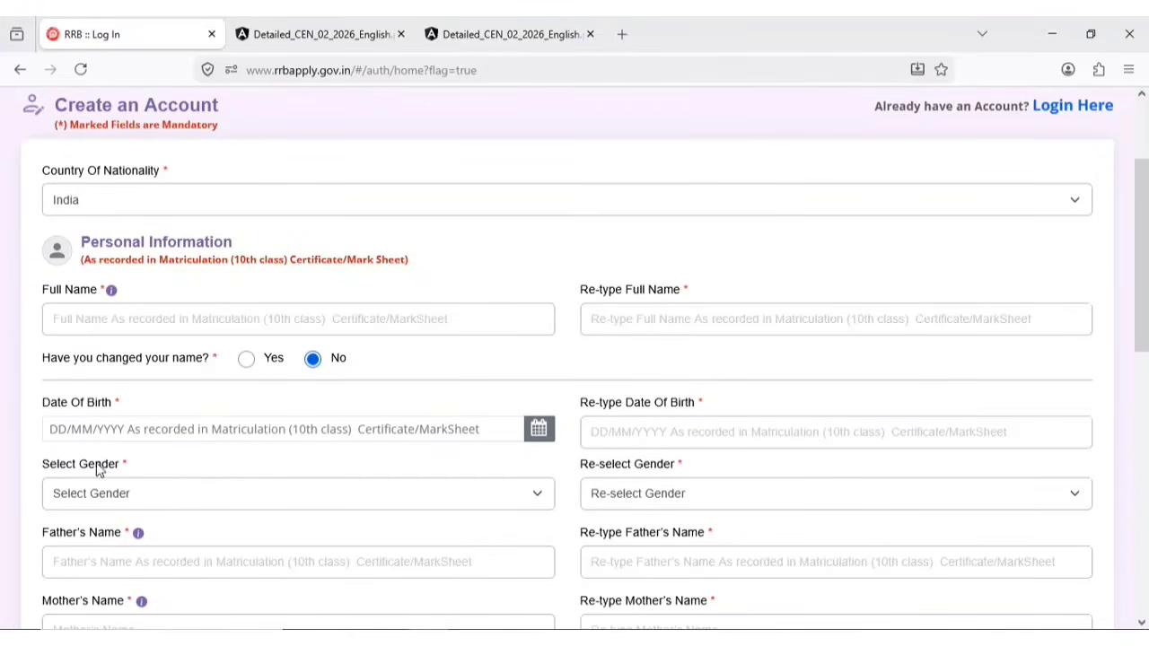
Step: Choose Male in both Select Gender and Re-select Gender
{"action": "left_click", "coordinate": [85, 499]}
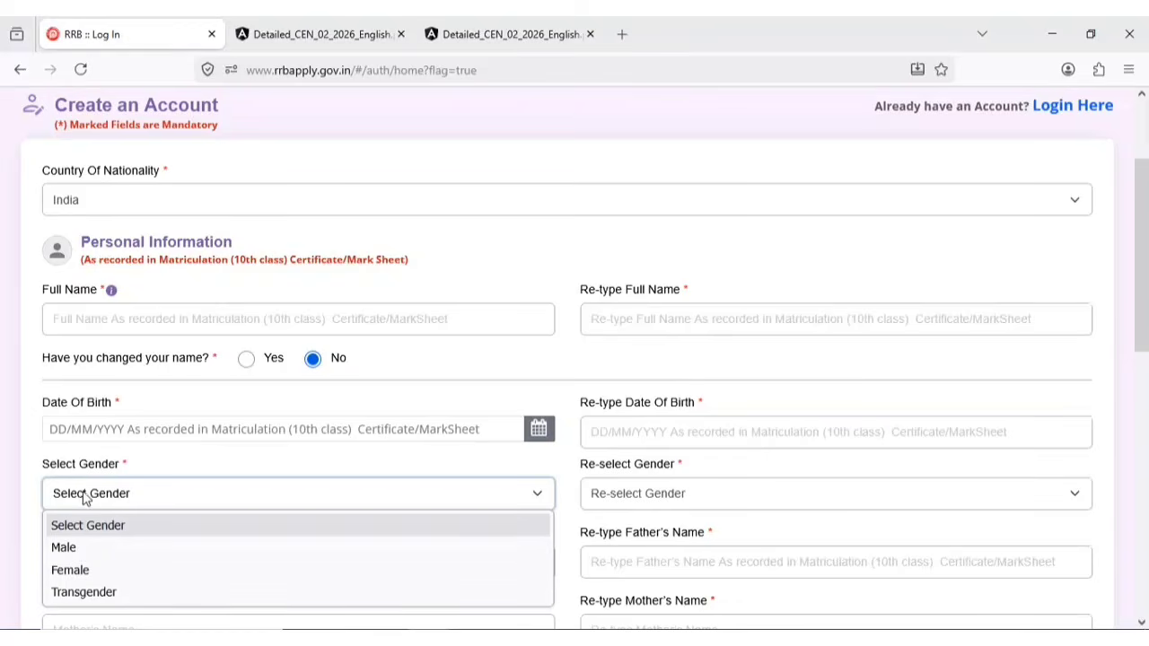
{"action": "left_click", "coordinate": [98, 549]}
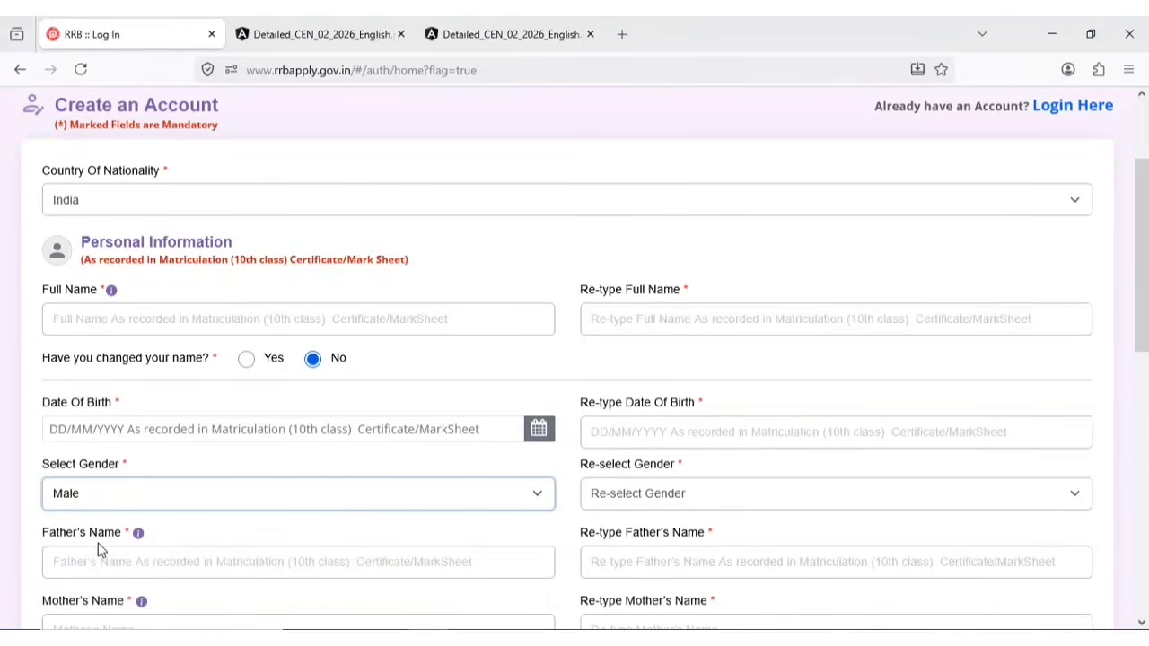
{"action": "left_click", "coordinate": [641, 496]}
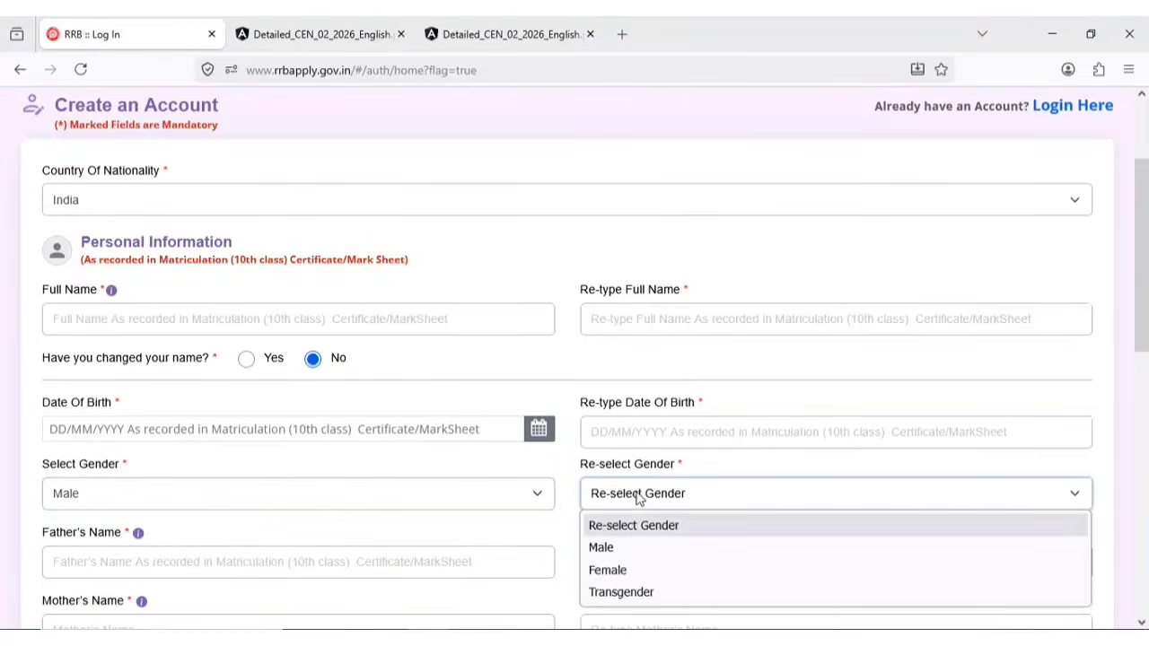
{"action": "left_click", "coordinate": [600, 548]}
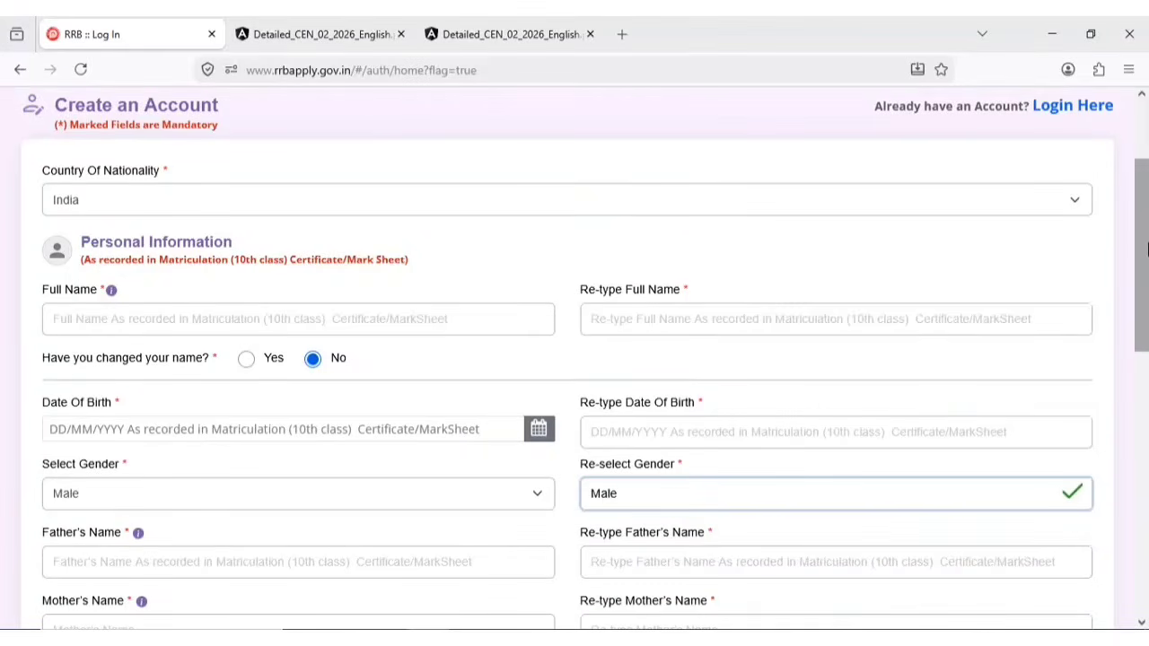
{"action": "scroll", "coordinate": [1144, 316], "scroll_direction": "down", "scroll_amount": 2}
{"action": "scroll", "coordinate": [1144, 316], "scroll_direction": "down", "scroll_amount": 1}
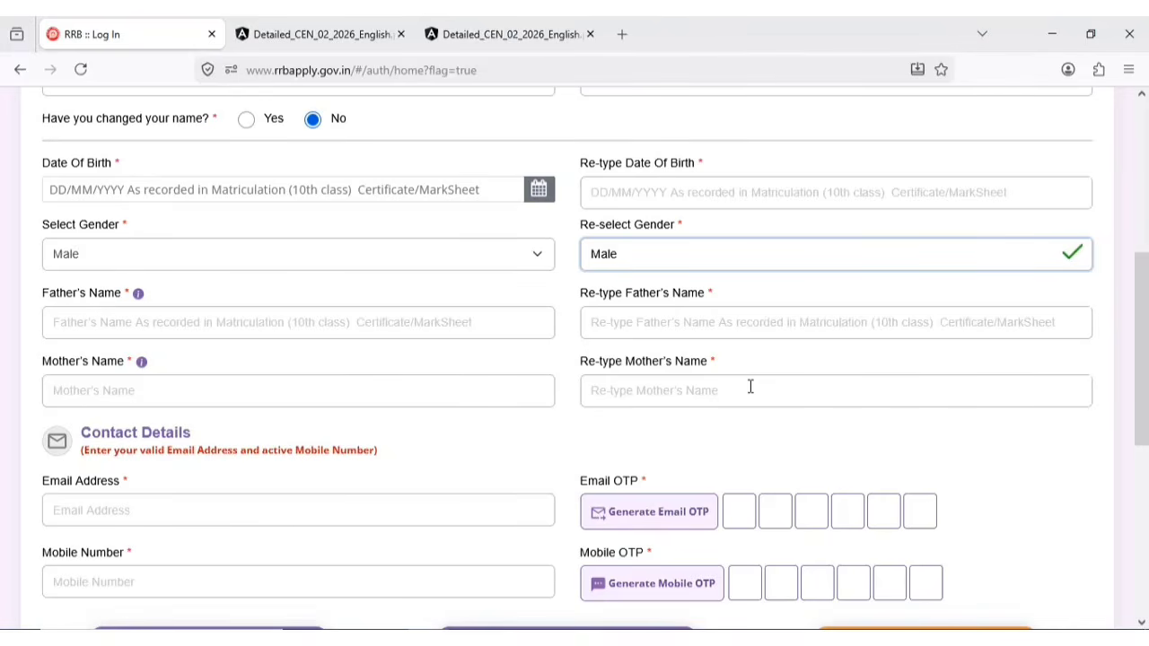
{"action": "scroll", "coordinate": [751, 387], "scroll_direction": "down", "scroll_amount": 3}
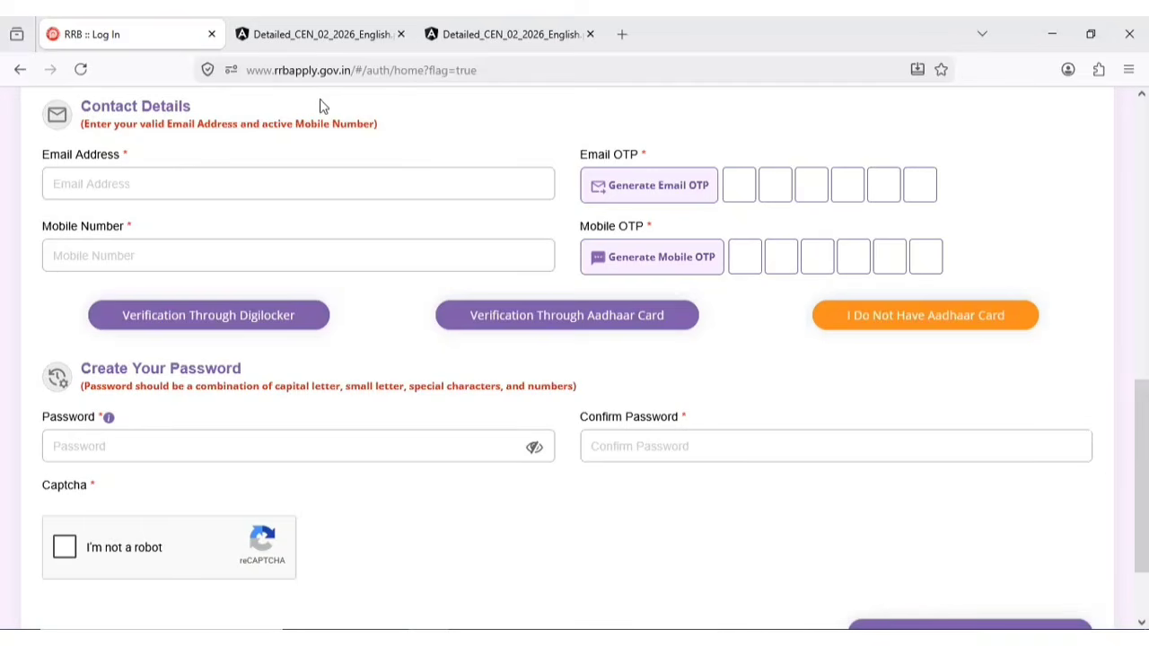
Step: Paste the candidate's email address, generate the email OTP and enter the verification code
{"action": "left_click", "coordinate": [162, 187]}
{"action": "key", "text": "ctrl+v"}
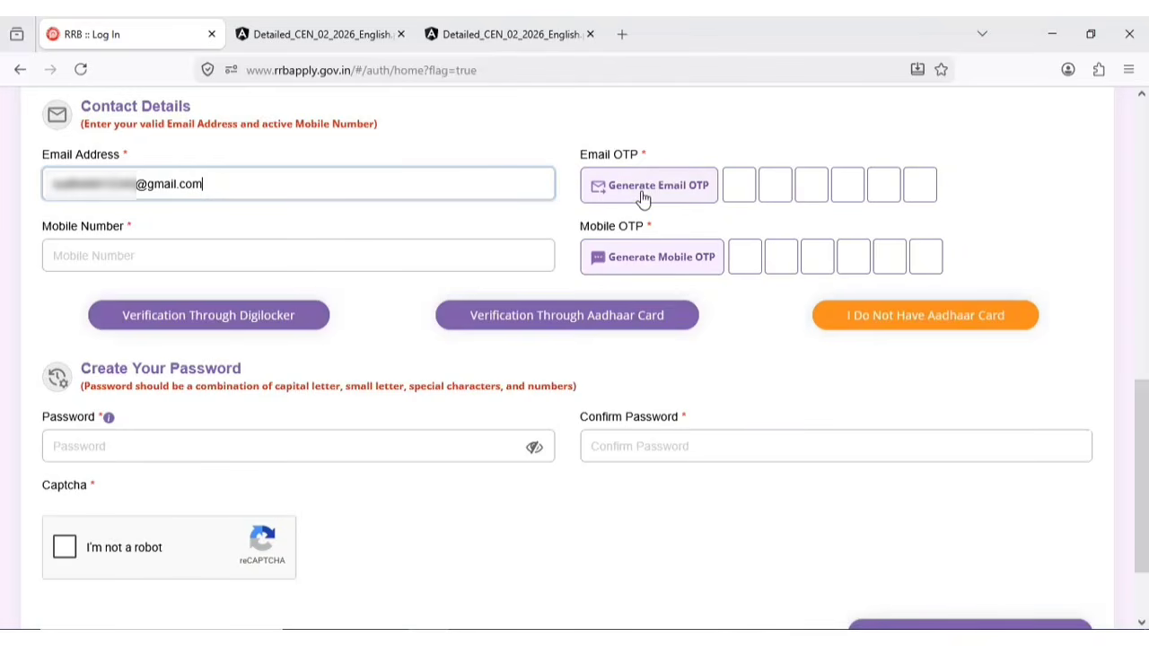
{"action": "left_click", "coordinate": [691, 196]}
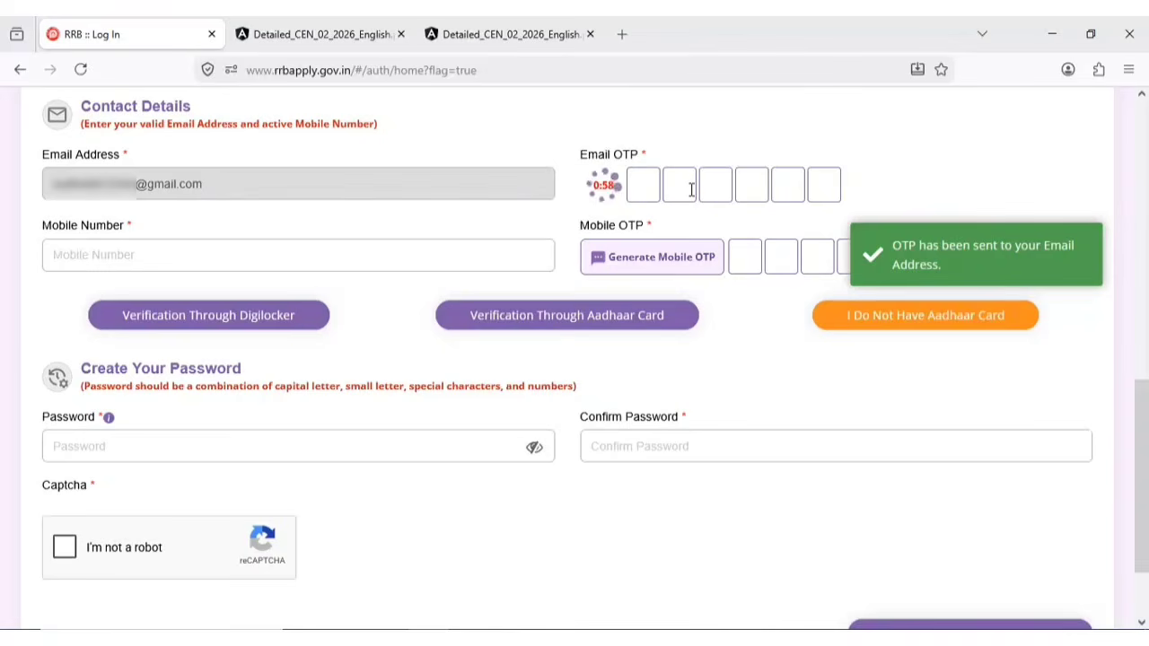
{"action": "left_click", "coordinate": [643, 190]}
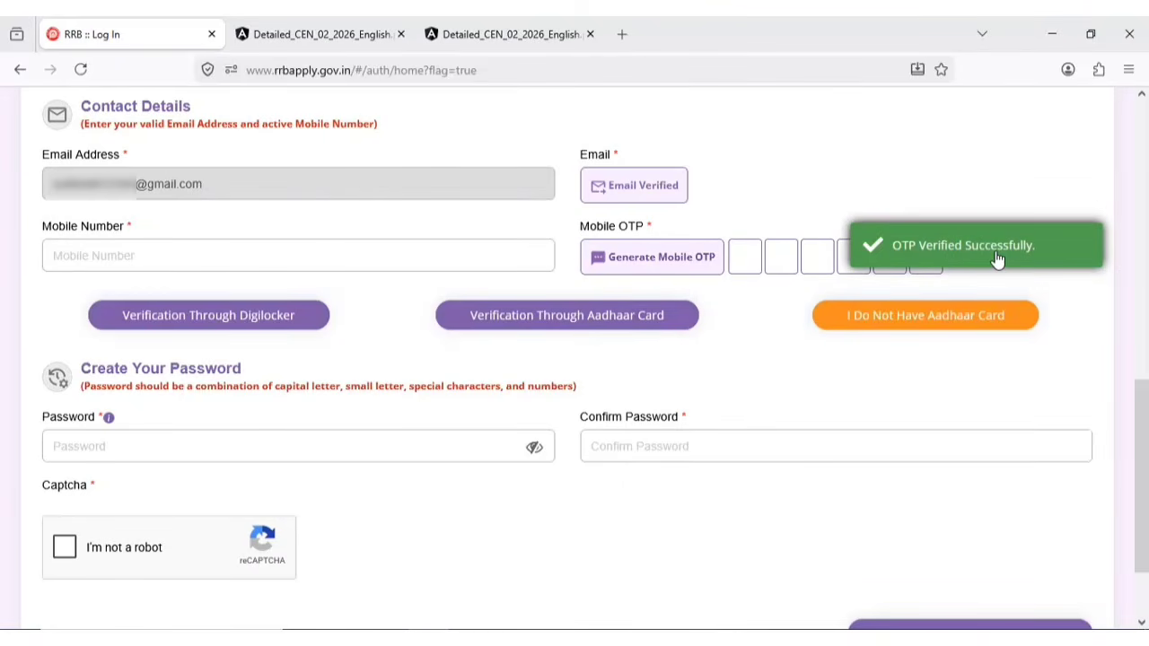
Step: Enter the mobile number, generate the mobile OTP and type the received code
{"action": "left_click", "coordinate": [136, 249]}
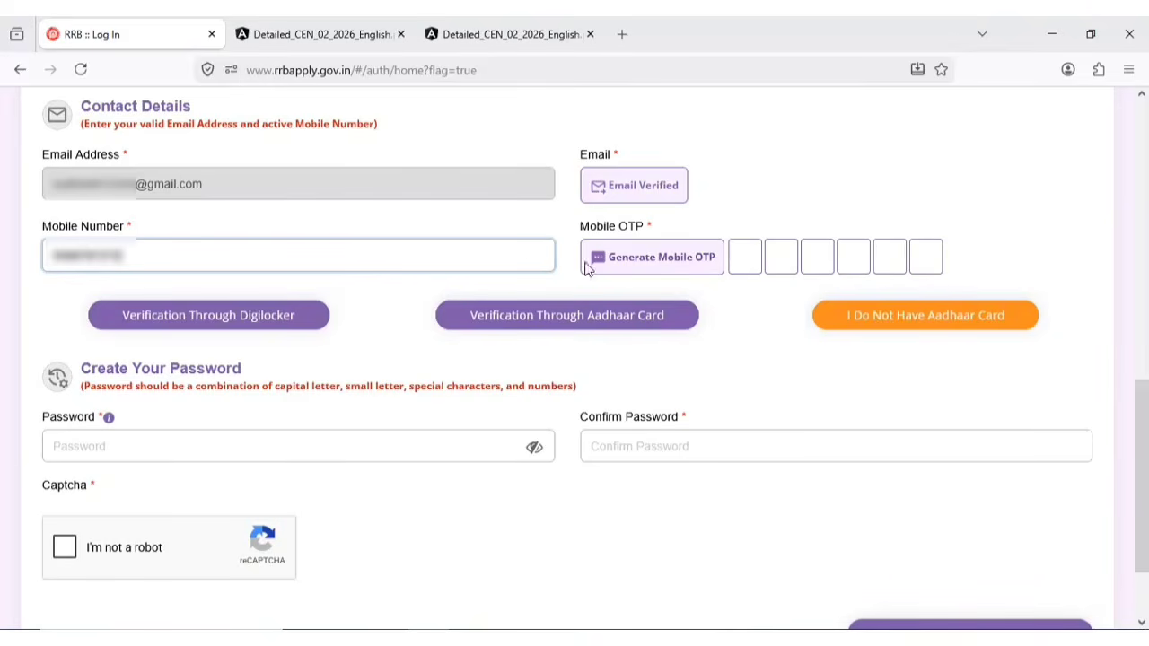
{"action": "left_click", "coordinate": [704, 273]}
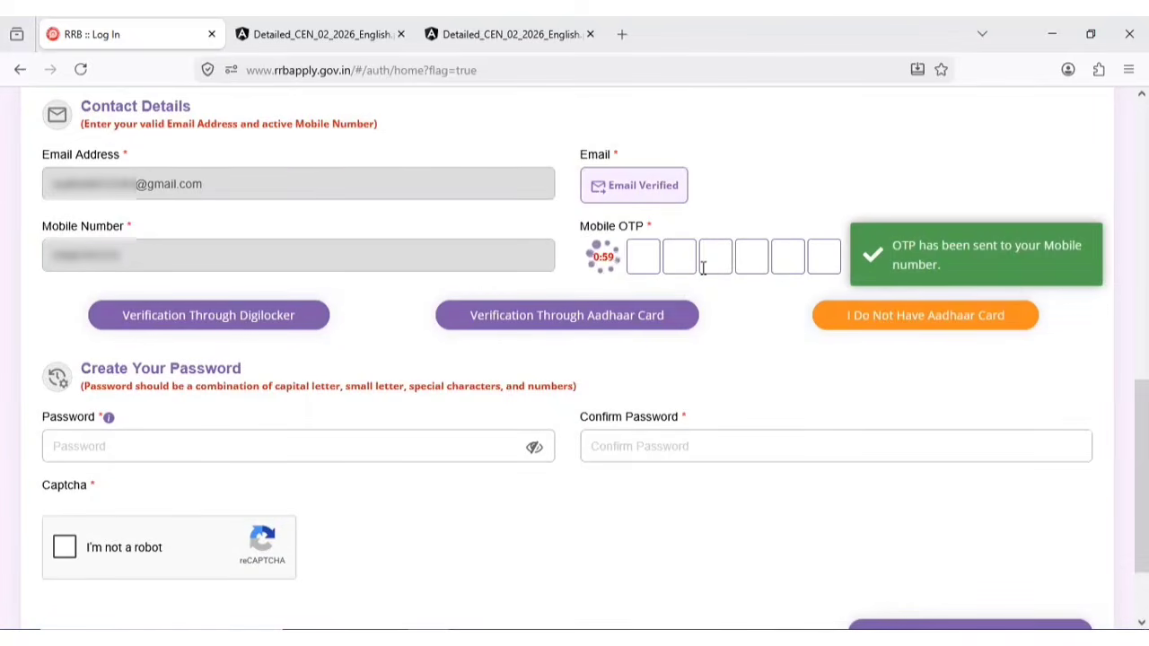
{"action": "left_click", "coordinate": [647, 259]}
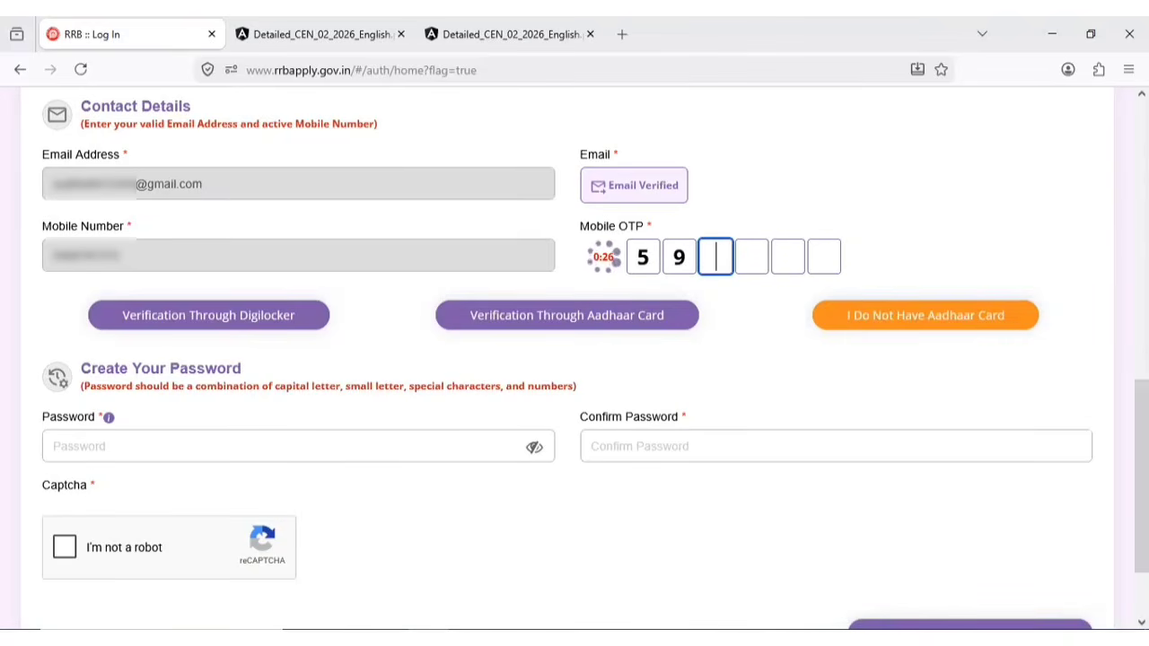
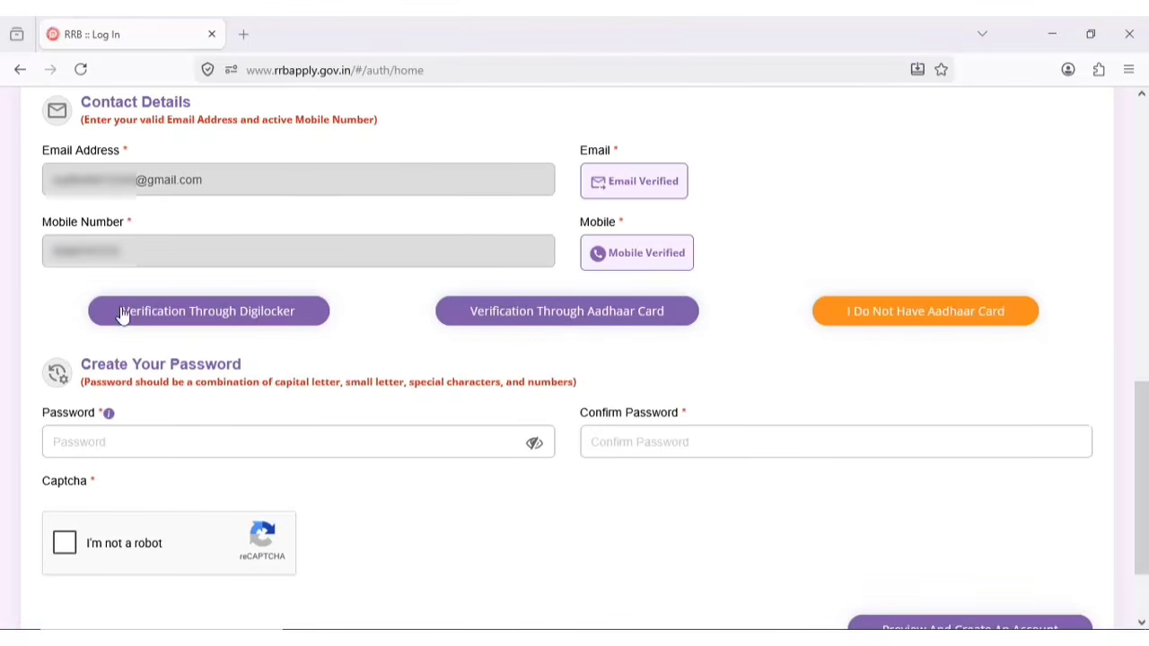
Step: Pick Verification Through Aadhaar Card and continue to RailTel ECS for e-KYC
{"action": "left_click", "coordinate": [149, 318]}
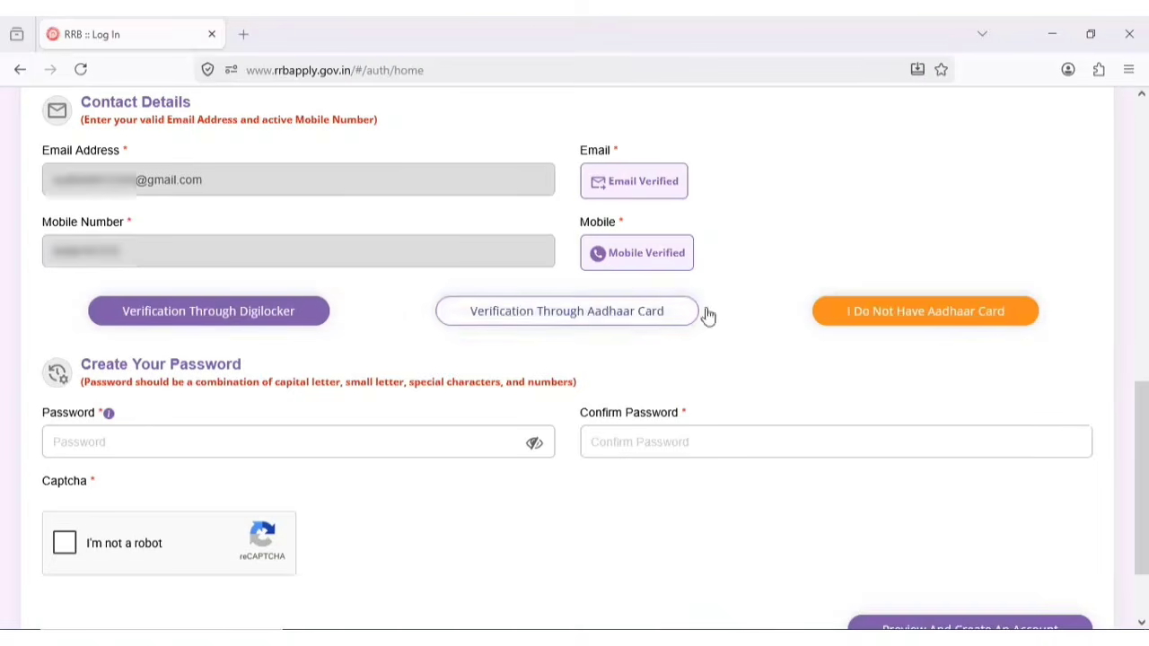
{"action": "left_click", "coordinate": [191, 315]}
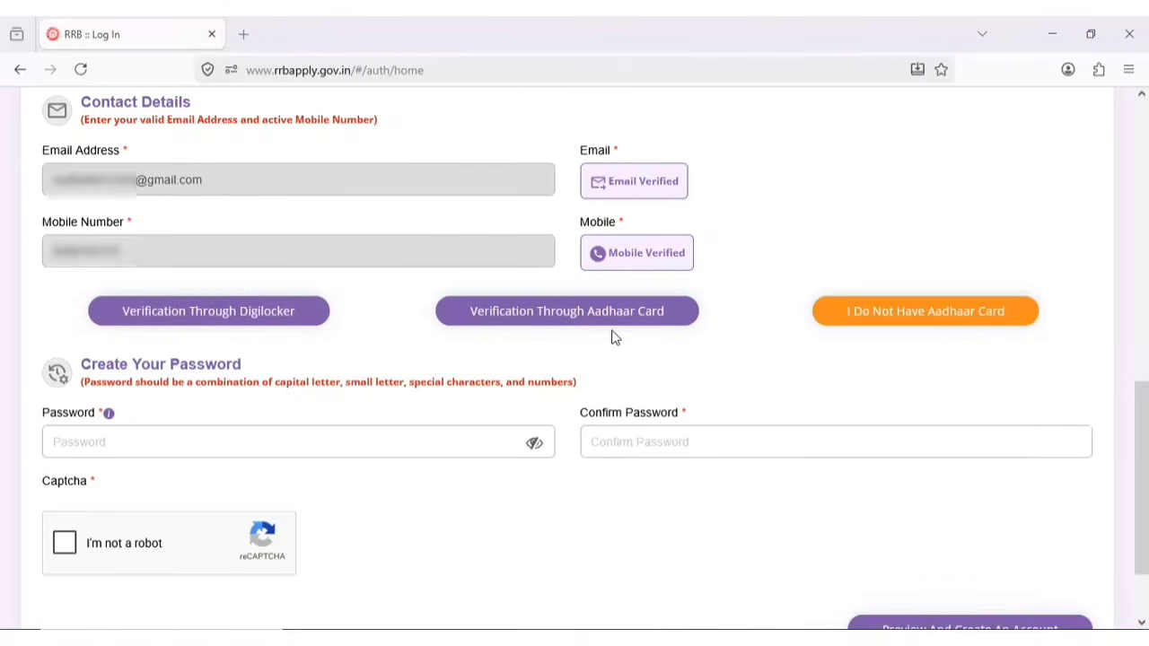
{"action": "left_click", "coordinate": [874, 326]}
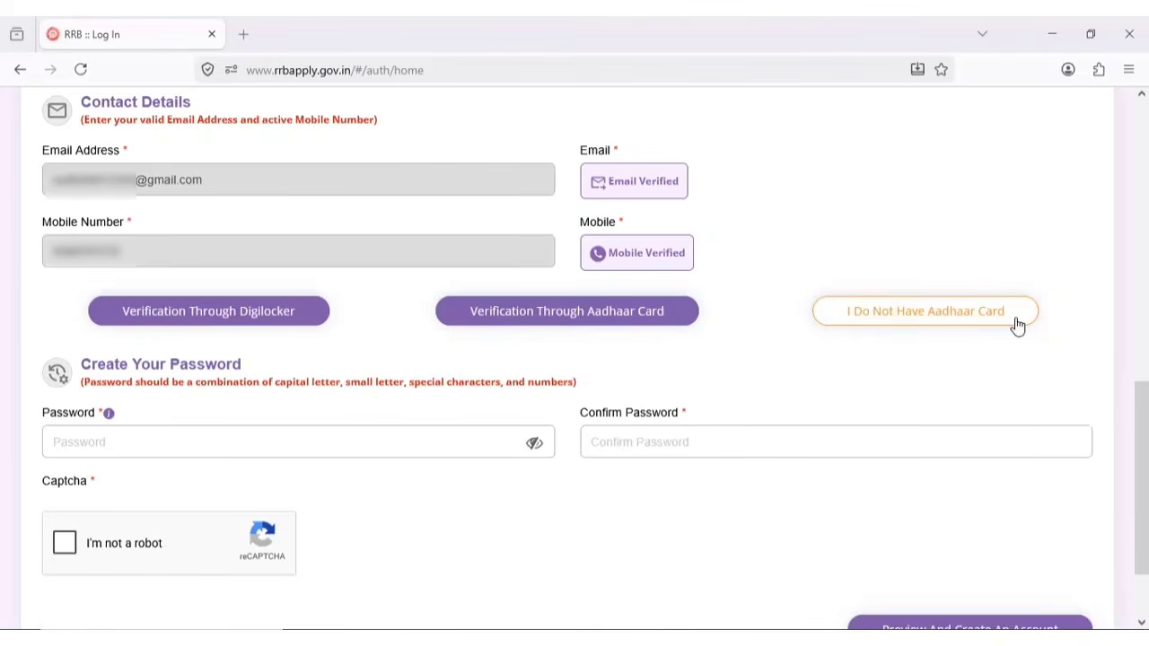
{"action": "left_click", "coordinate": [853, 324]}
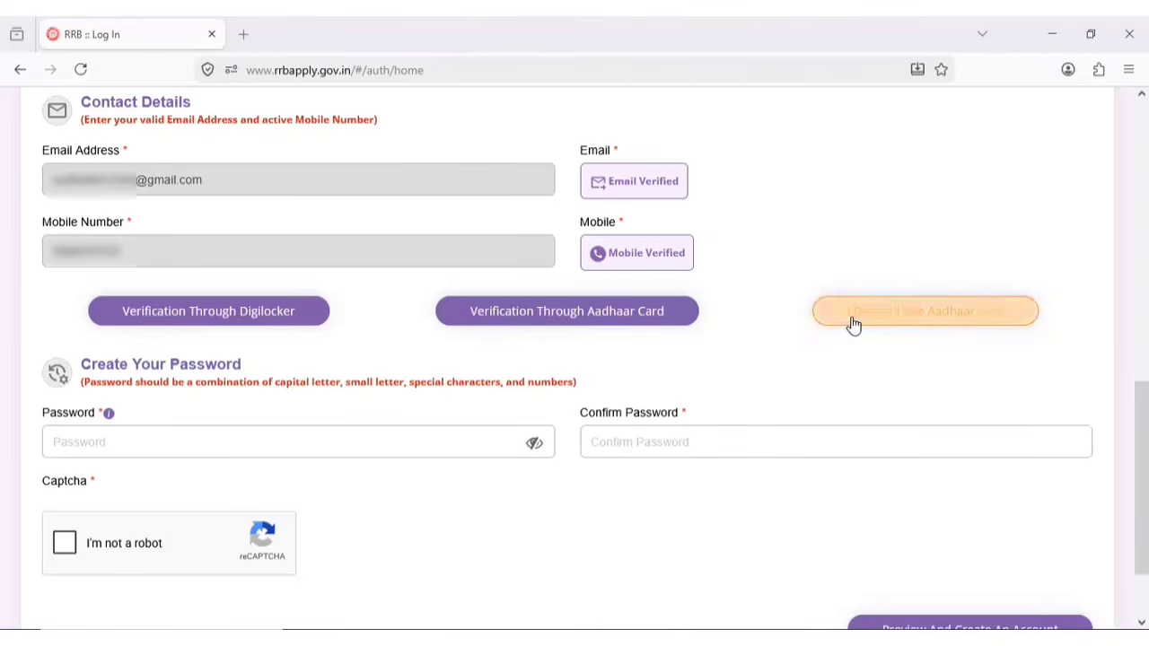
{"action": "left_click", "coordinate": [900, 319]}
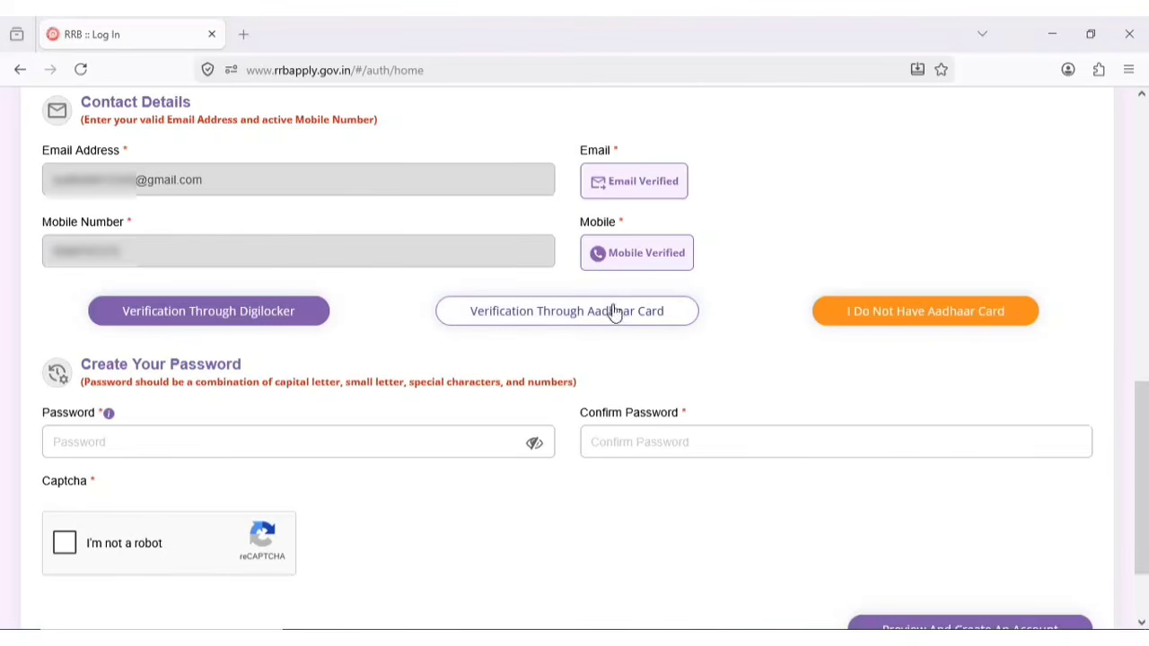
{"action": "left_click", "coordinate": [557, 322]}
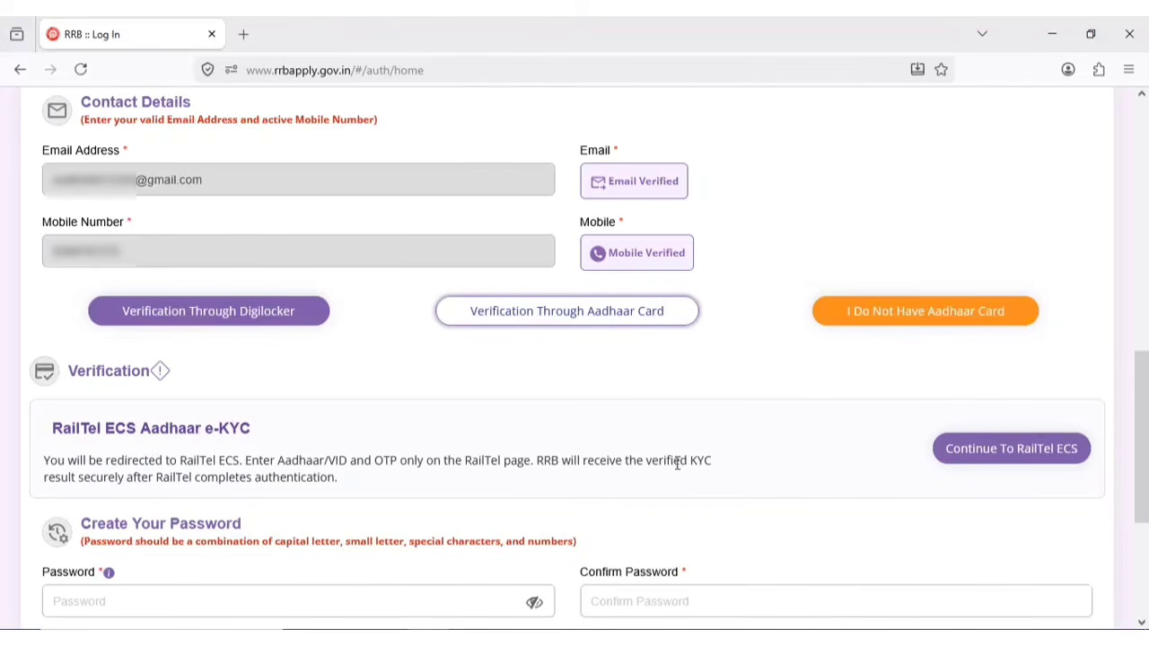
{"action": "left_click", "coordinate": [1016, 449]}
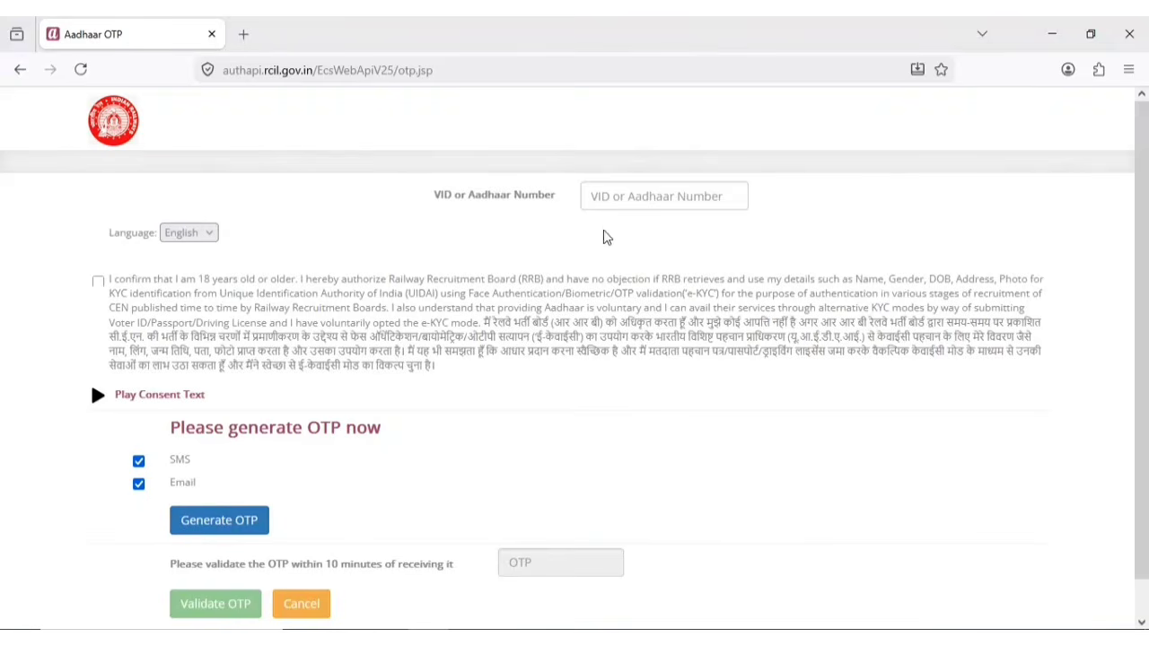
Step: Enter the Aadhaar number, give consent, keep SMS only, and generate the OTP
{"action": "left_click", "coordinate": [614, 200]}
{"action": "key", "text": "ctrl+v"}
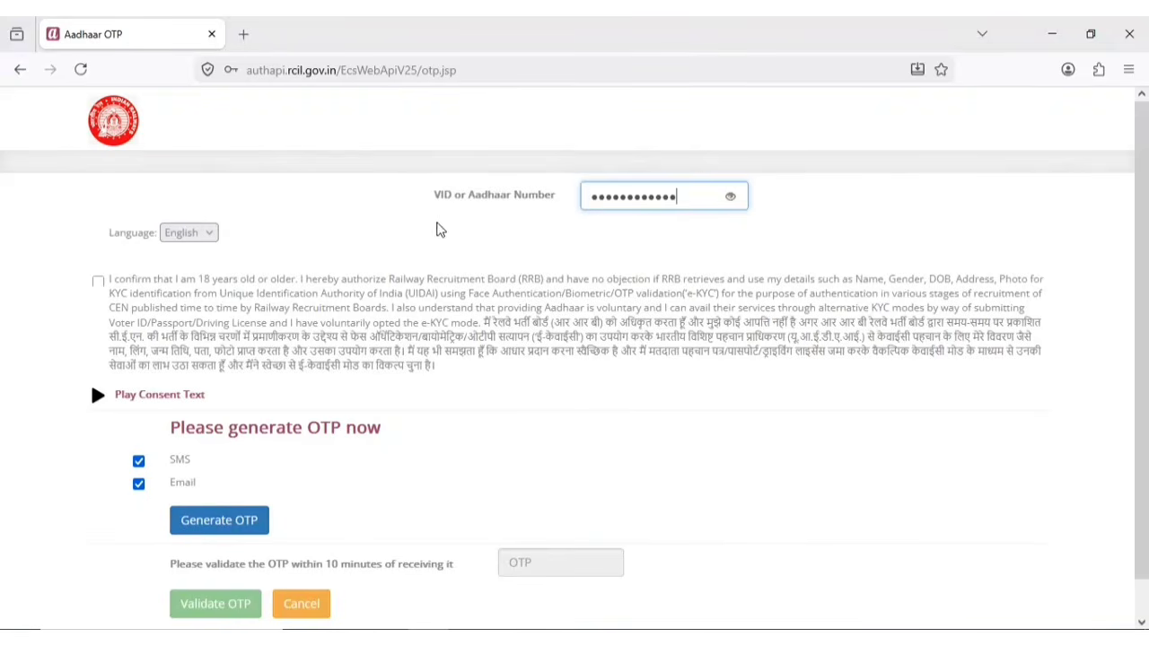
{"action": "left_click", "coordinate": [99, 282]}
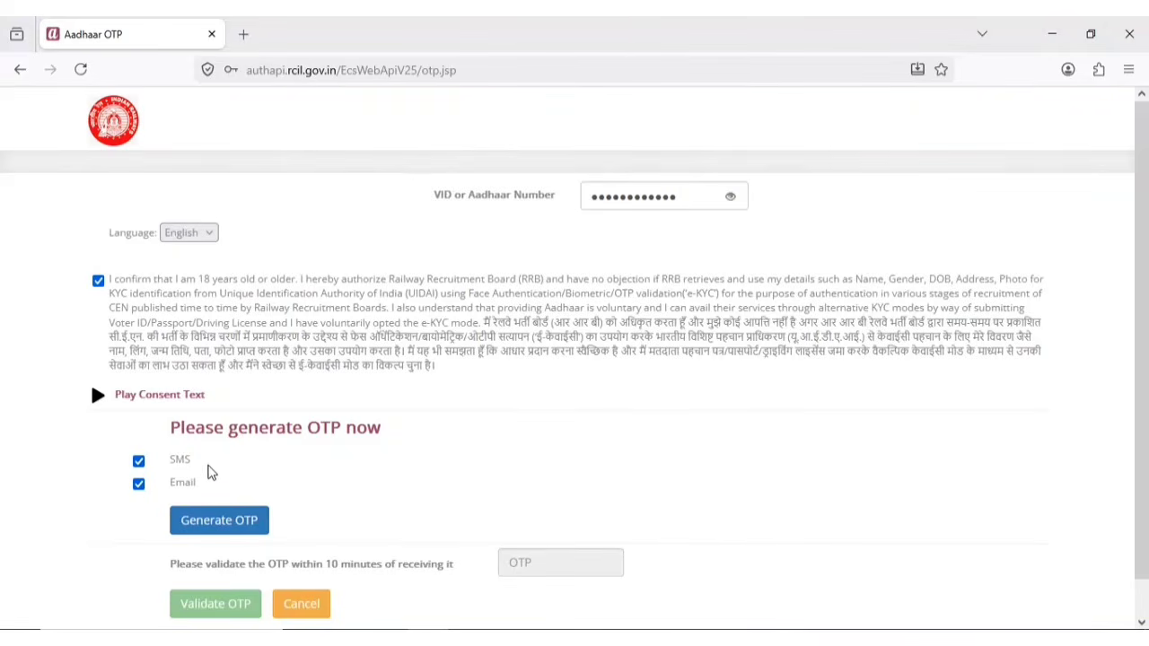
{"action": "left_click", "coordinate": [140, 486]}
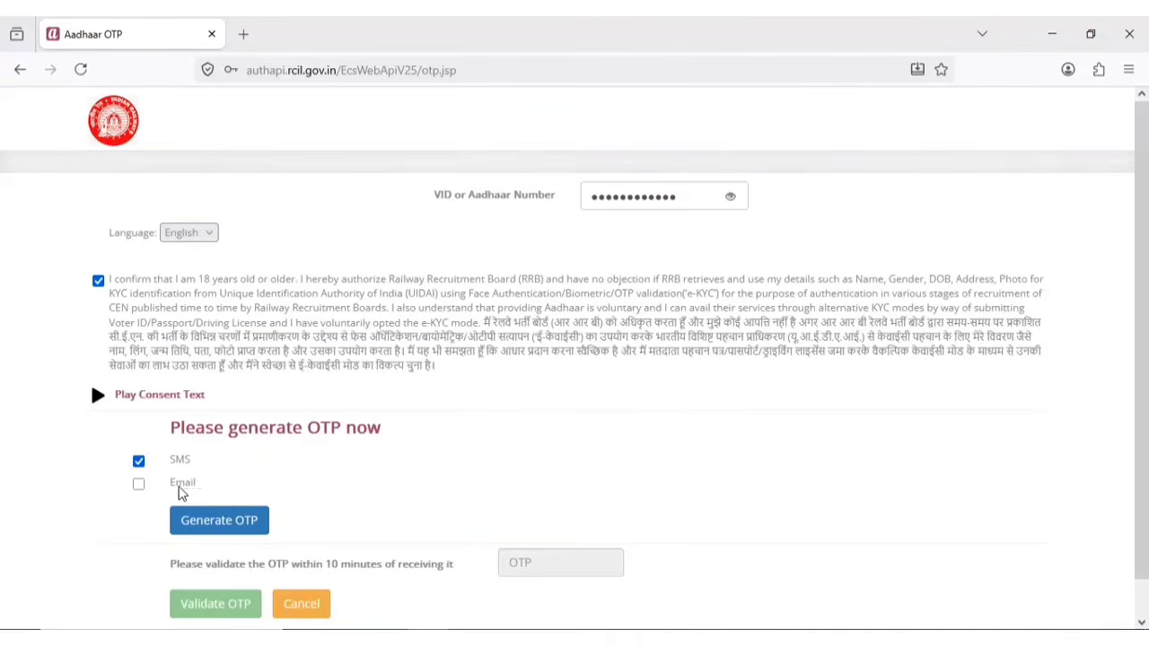
{"action": "left_click", "coordinate": [231, 526]}
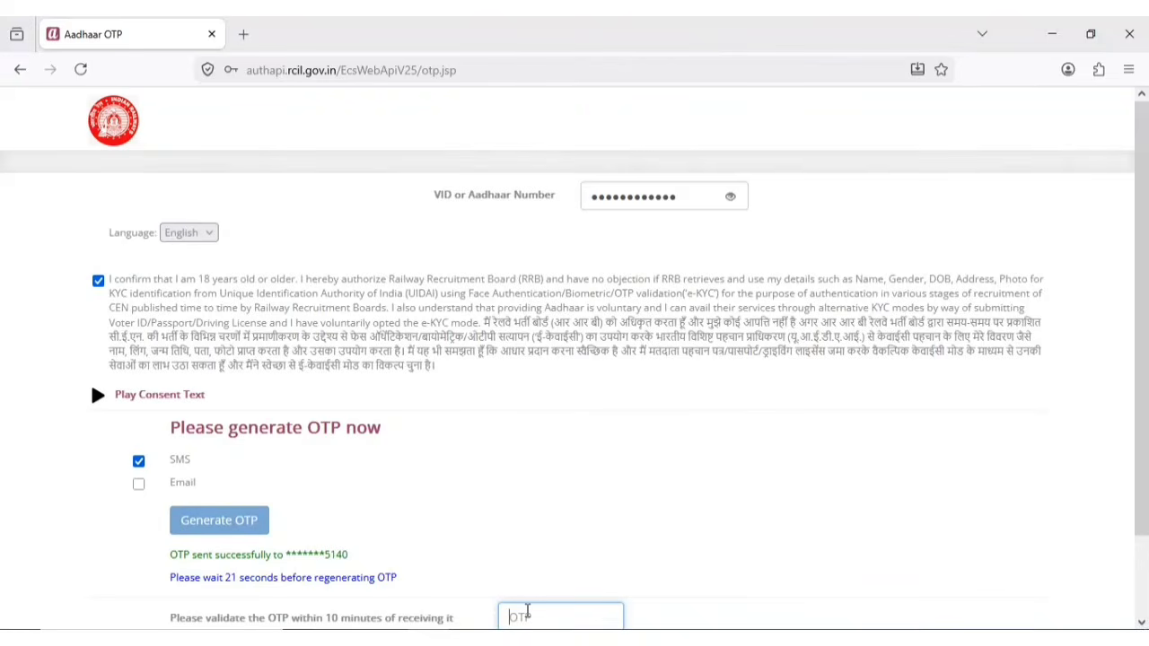
Step: Enter the Aadhaar OTP and validate it
{"action": "type", "text": "******"}
{"action": "scroll", "coordinate": [1148, 446], "scroll_direction": "down", "scroll_amount": 1}
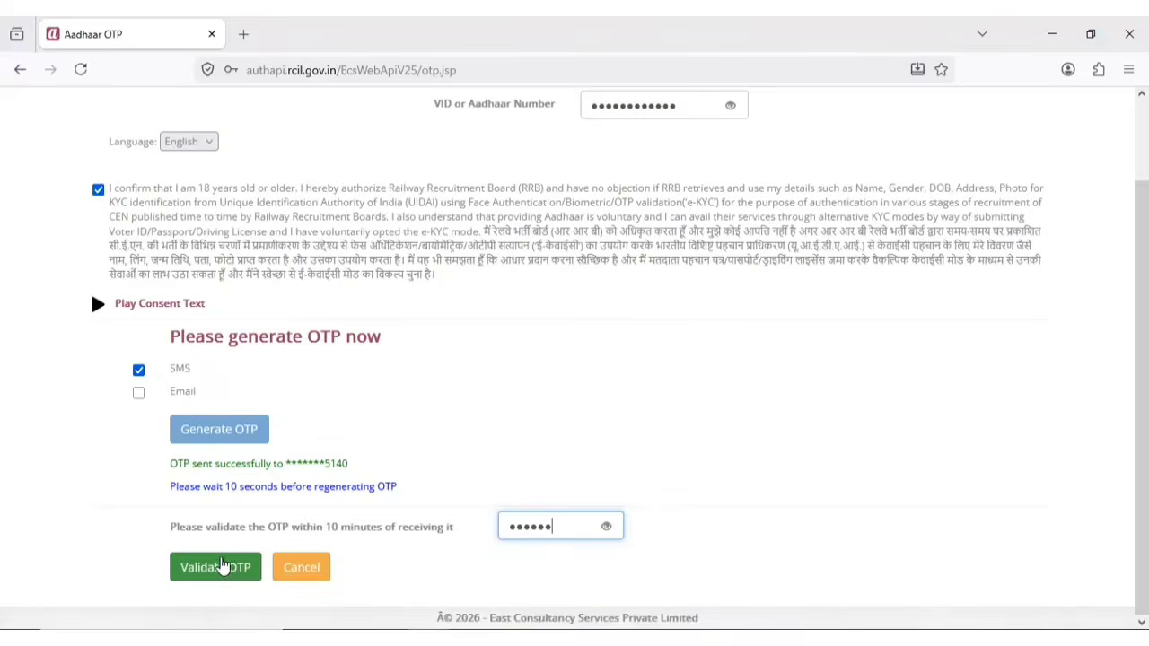
{"action": "left_click", "coordinate": [223, 566]}
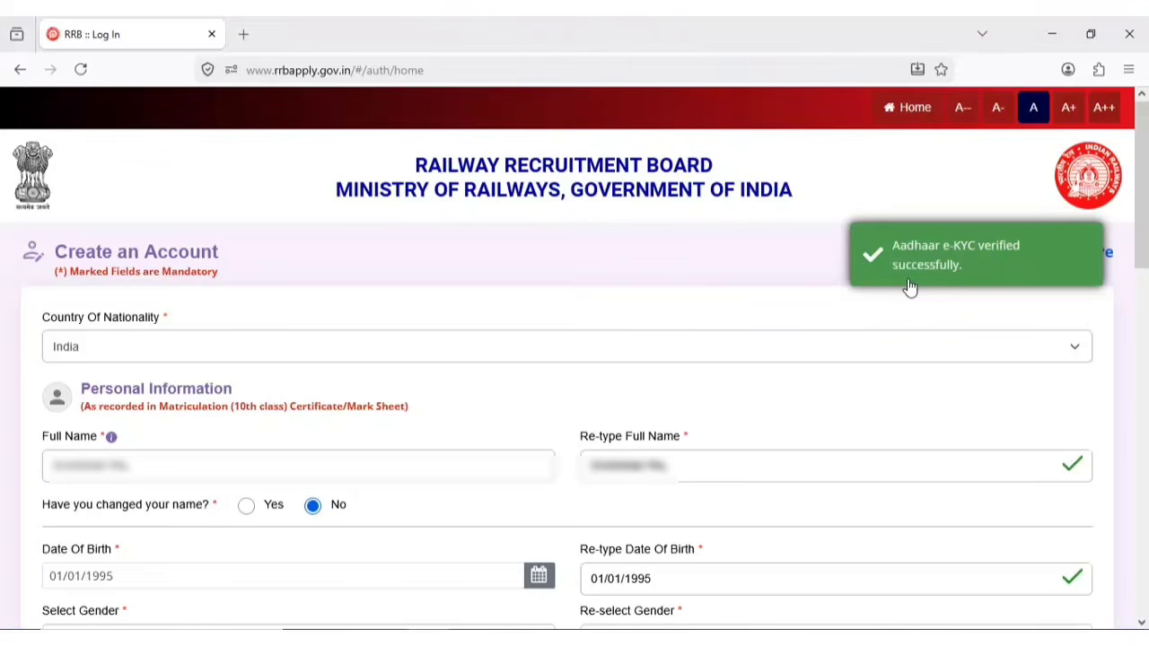
Step: Enter and confirm a matching account password, then tick the I'm not a robot box
{"action": "left_click_drag", "start_coordinate": [1142, 216], "coordinate": [1126, 532]}
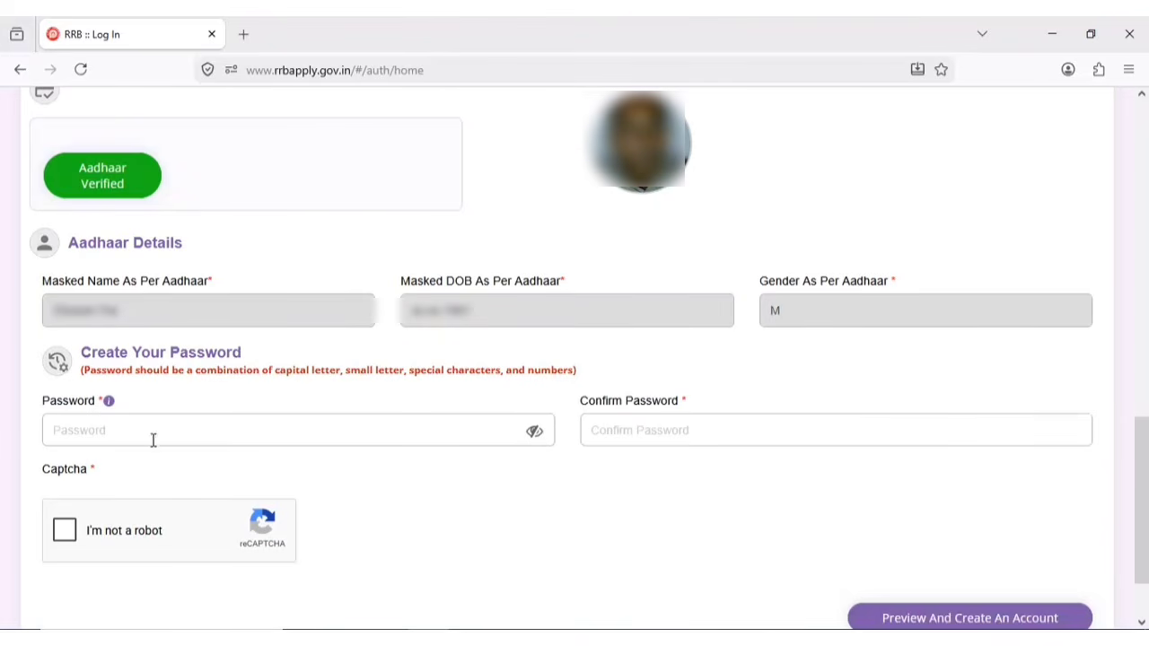
{"action": "left_click", "coordinate": [122, 435]}
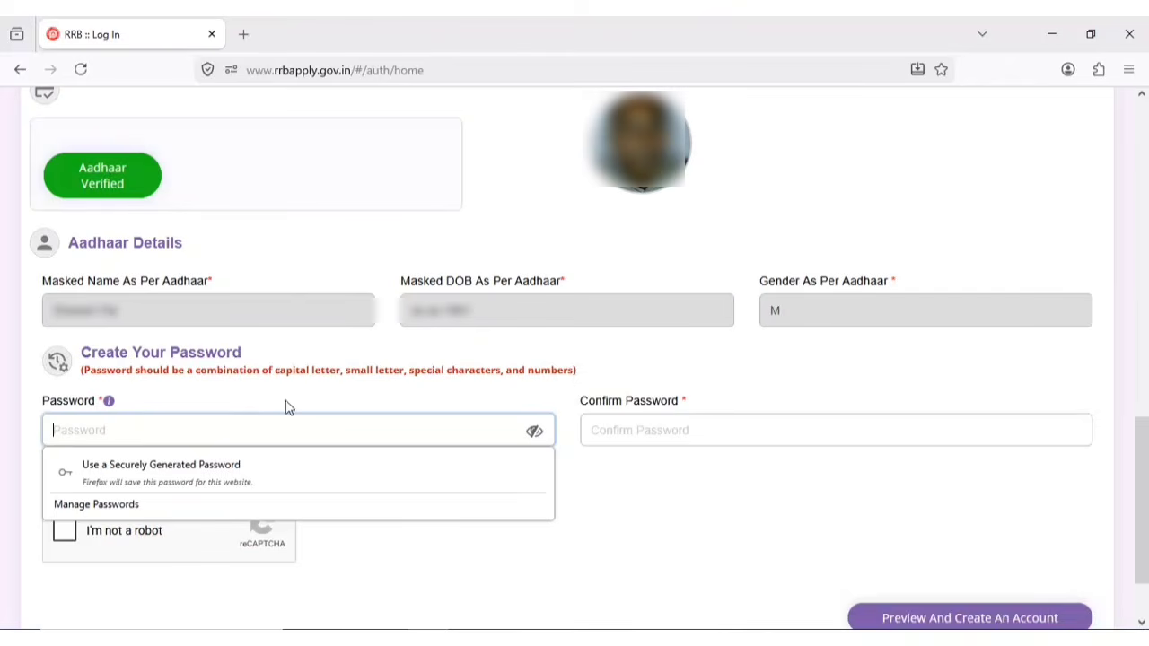
{"action": "left_click", "coordinate": [160, 432]}
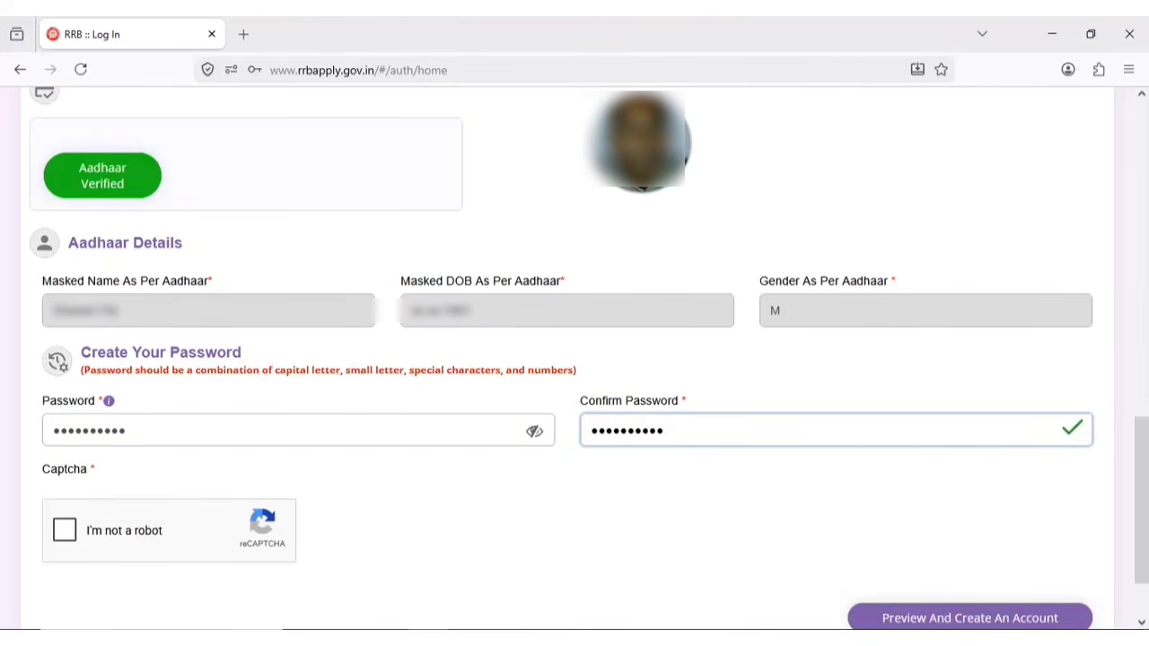
{"action": "left_click_drag", "start_coordinate": [651, 415], "coordinate": [326, 443]}
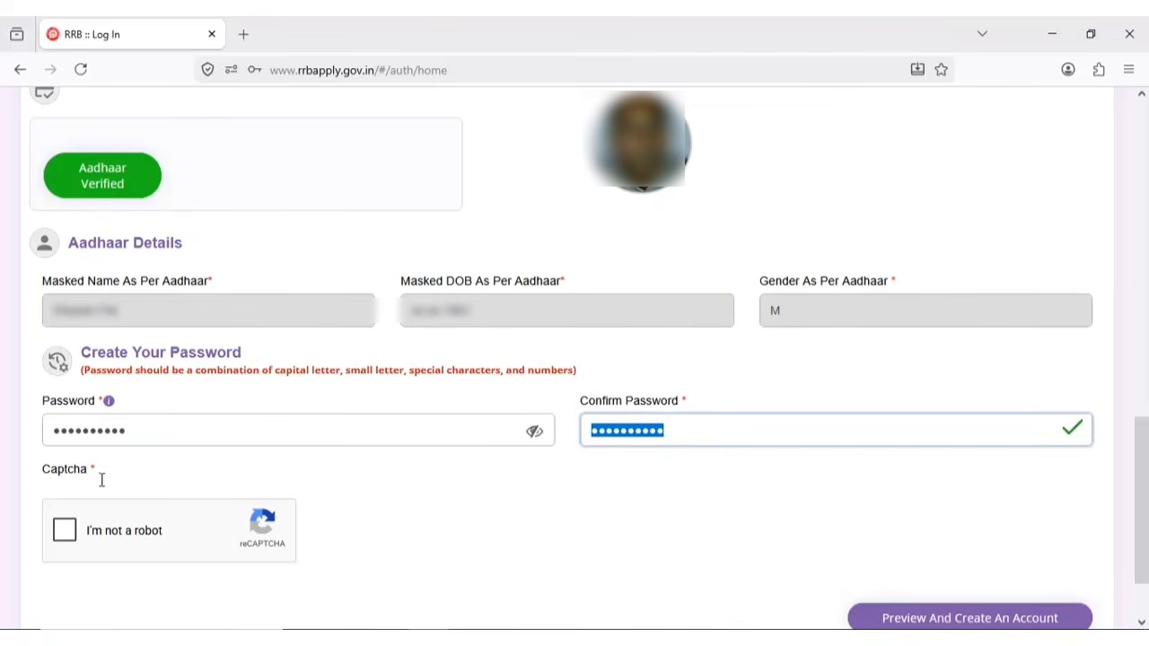
{"action": "left_click", "coordinate": [75, 533]}
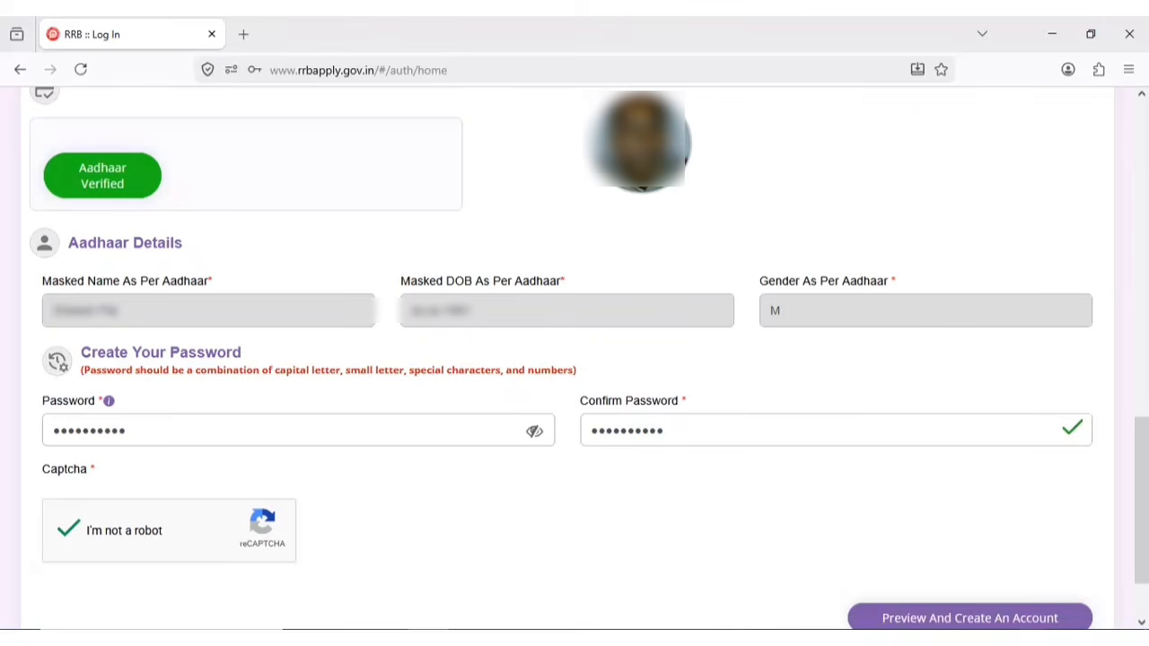
Step: Preview the details, tick the re-checked box, create the account and close the fake-websites warning
{"action": "left_click", "coordinate": [947, 618]}
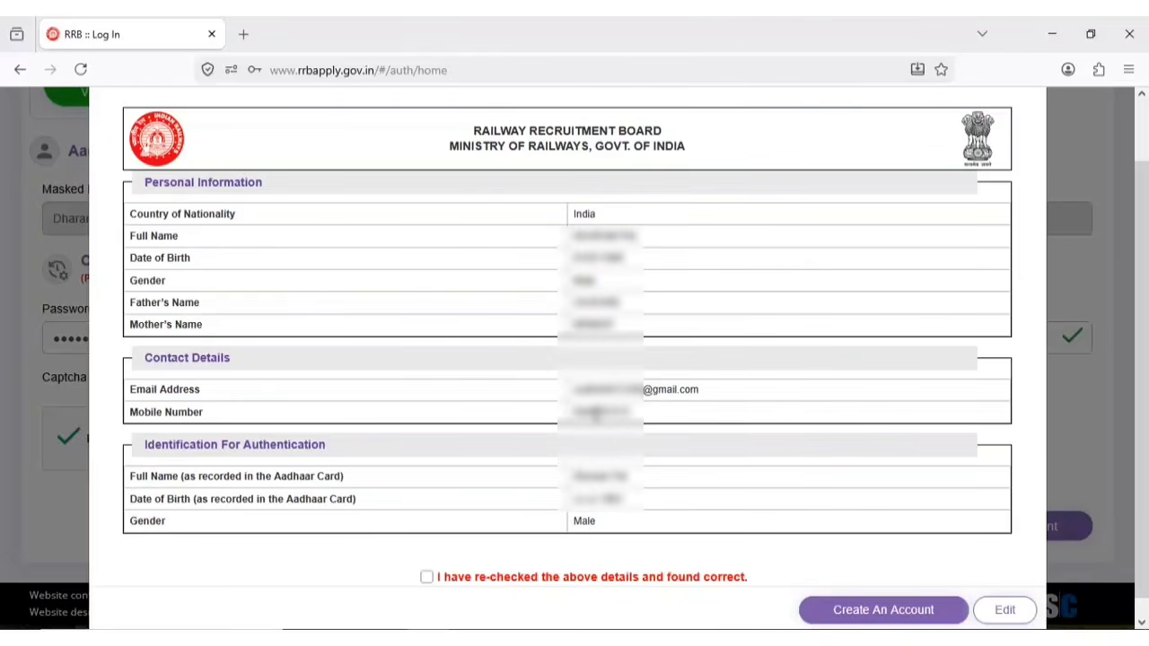
{"action": "left_click", "coordinate": [428, 577]}
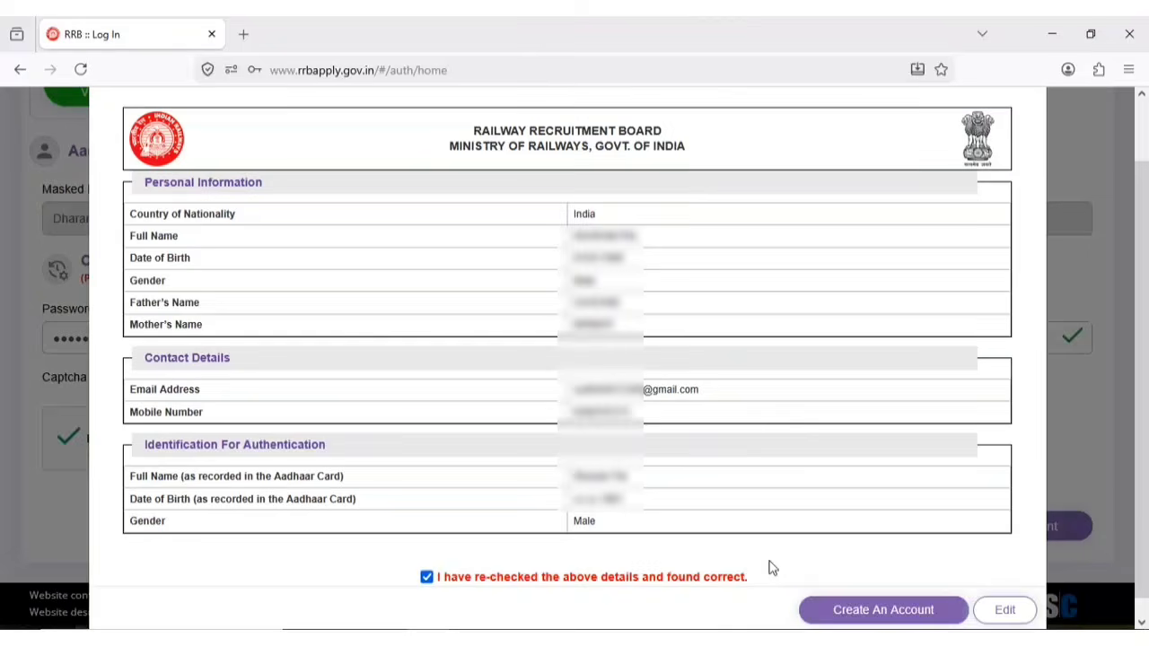
{"action": "left_click", "coordinate": [873, 619]}
{"action": "left_click", "coordinate": [904, 150]}
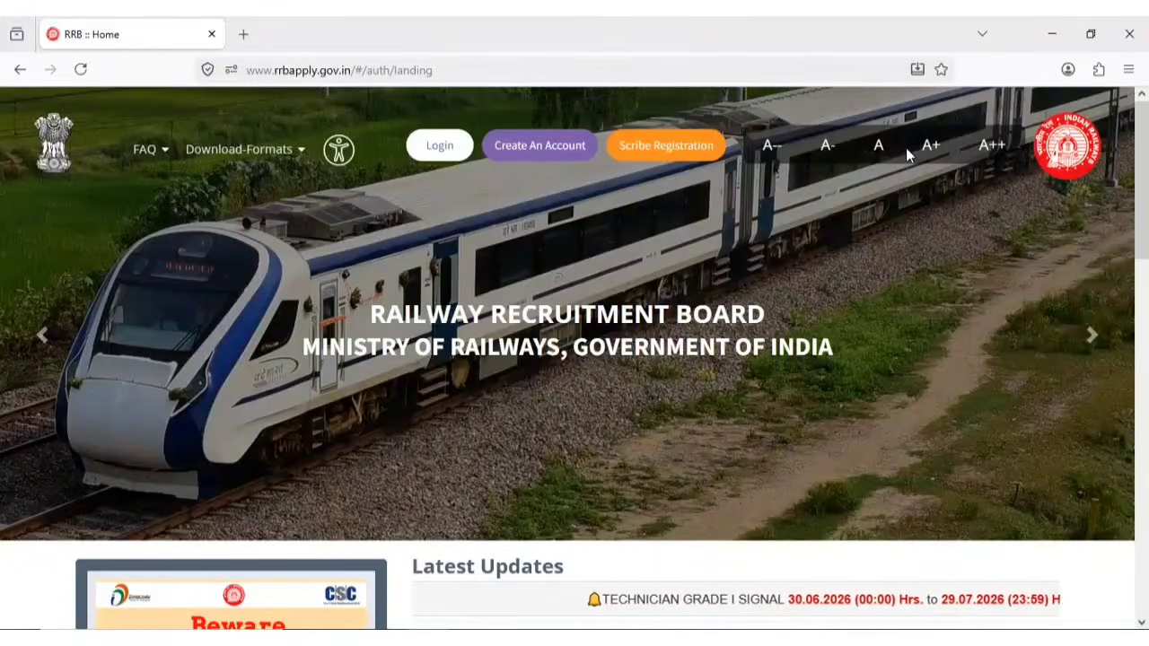
Step: Choose Login with Aadhaar, enter the registered phone number, give consent and request the OTP
{"action": "left_click", "coordinate": [429, 146]}
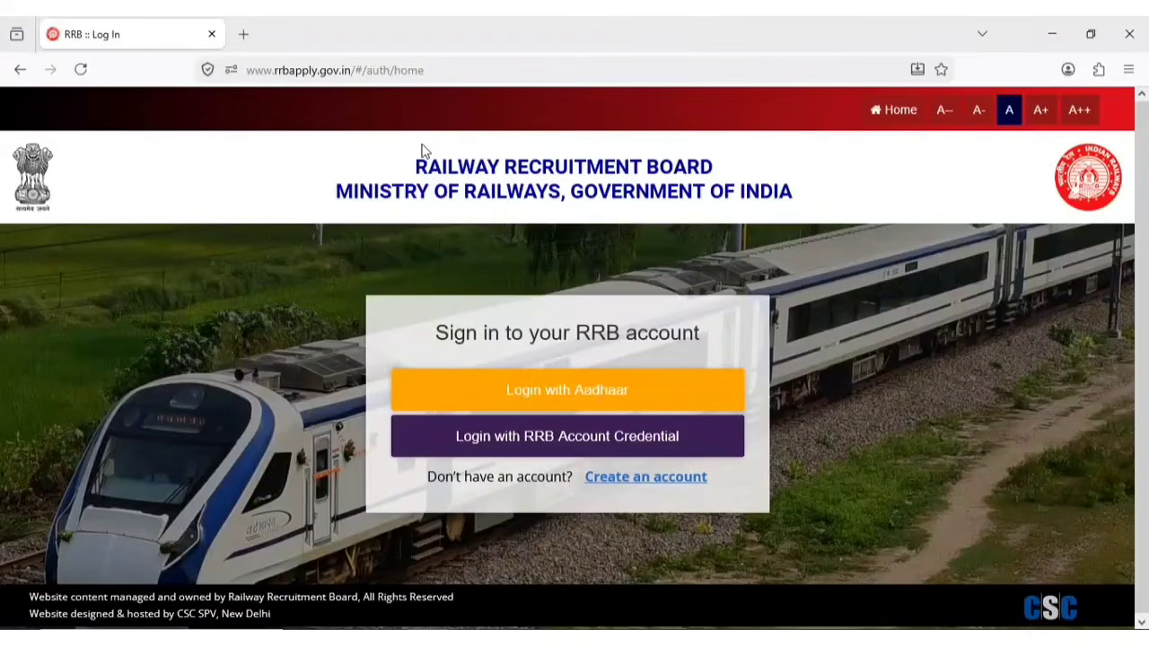
{"action": "left_click", "coordinate": [563, 402]}
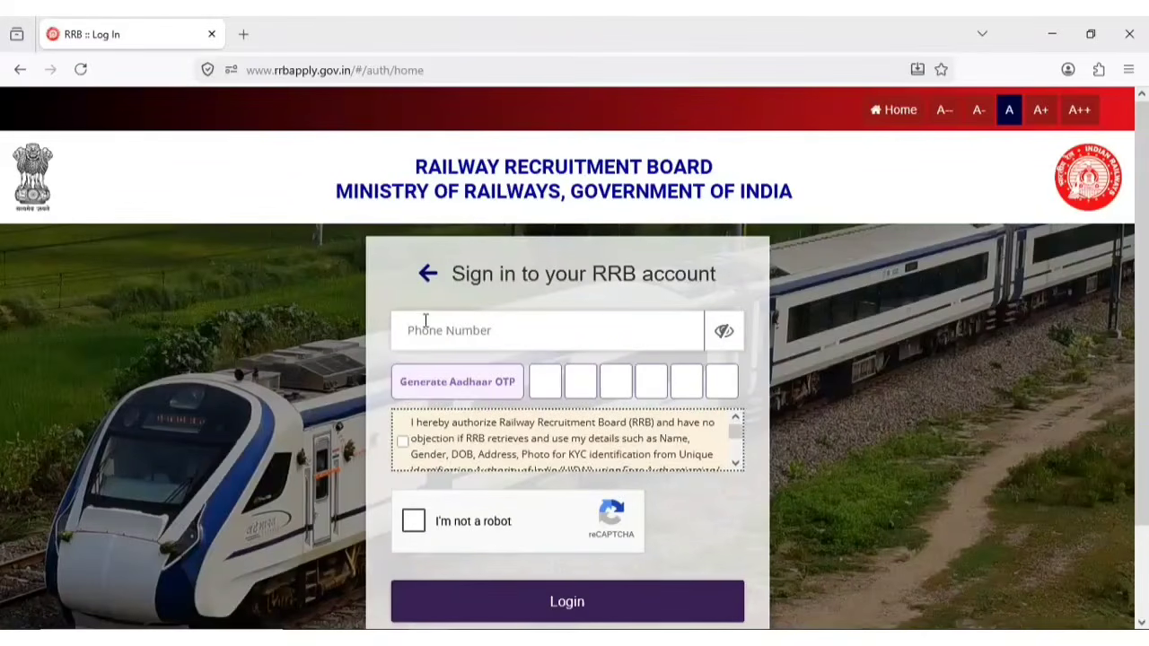
{"action": "key", "text": "ctrl+v"}
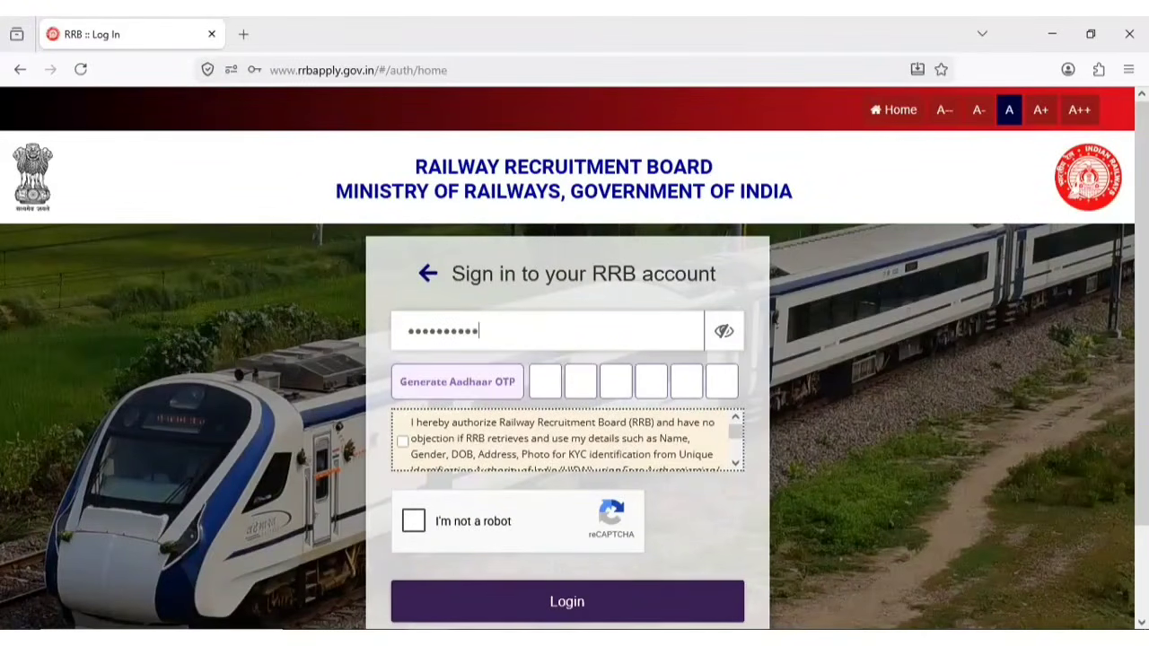
{"action": "left_click", "coordinate": [402, 440]}
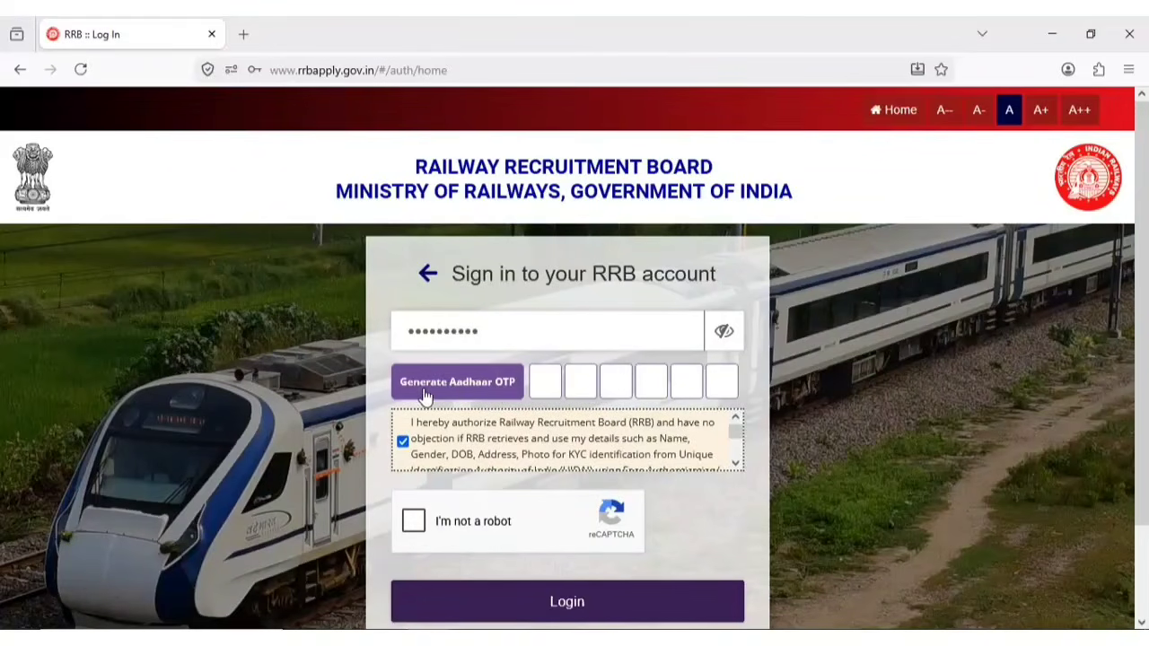
{"action": "left_click", "coordinate": [454, 394]}
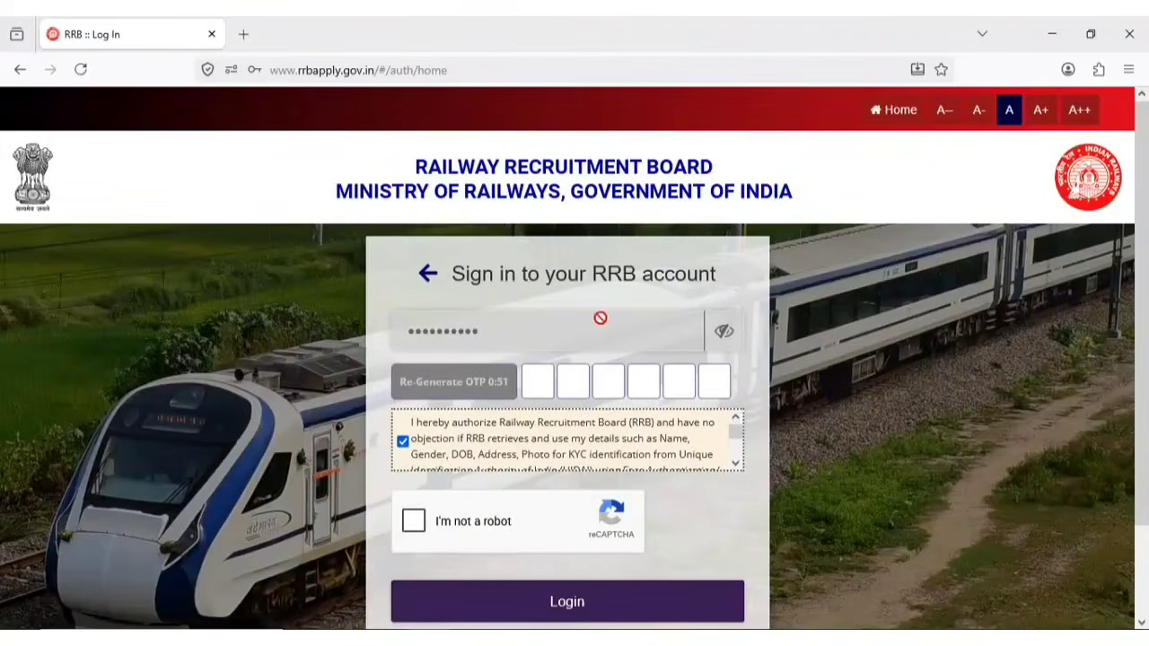
Step: Enter the login OTP, pass the reCAPTCHA and log in
{"action": "left_click", "coordinate": [541, 387]}
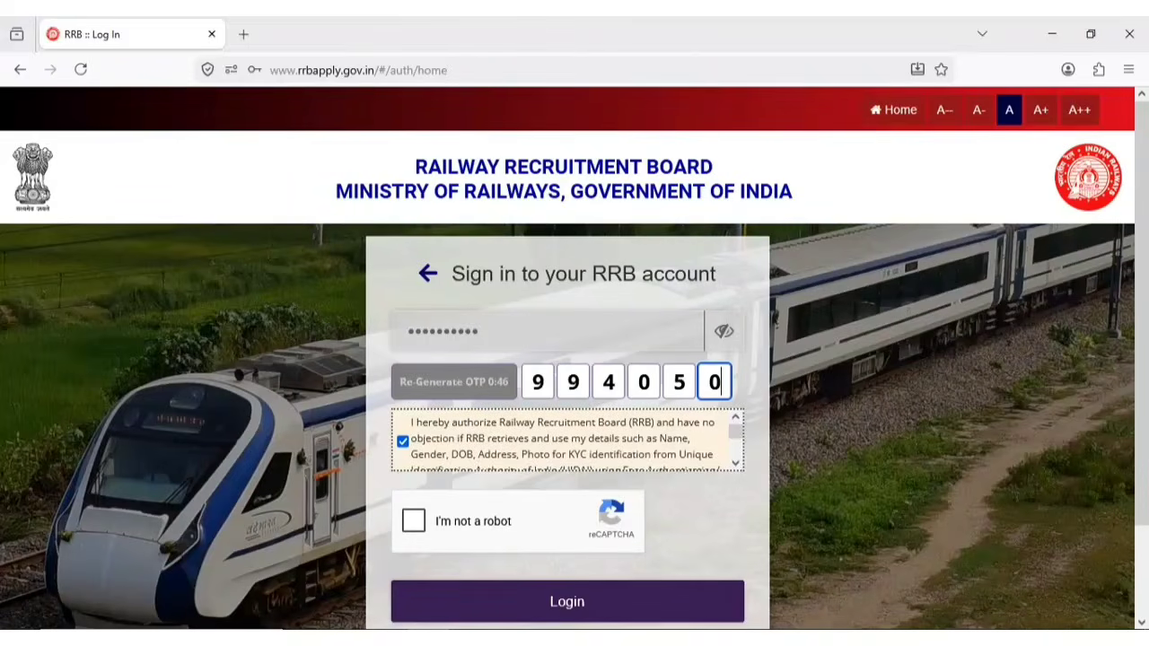
{"action": "left_click", "coordinate": [416, 524]}
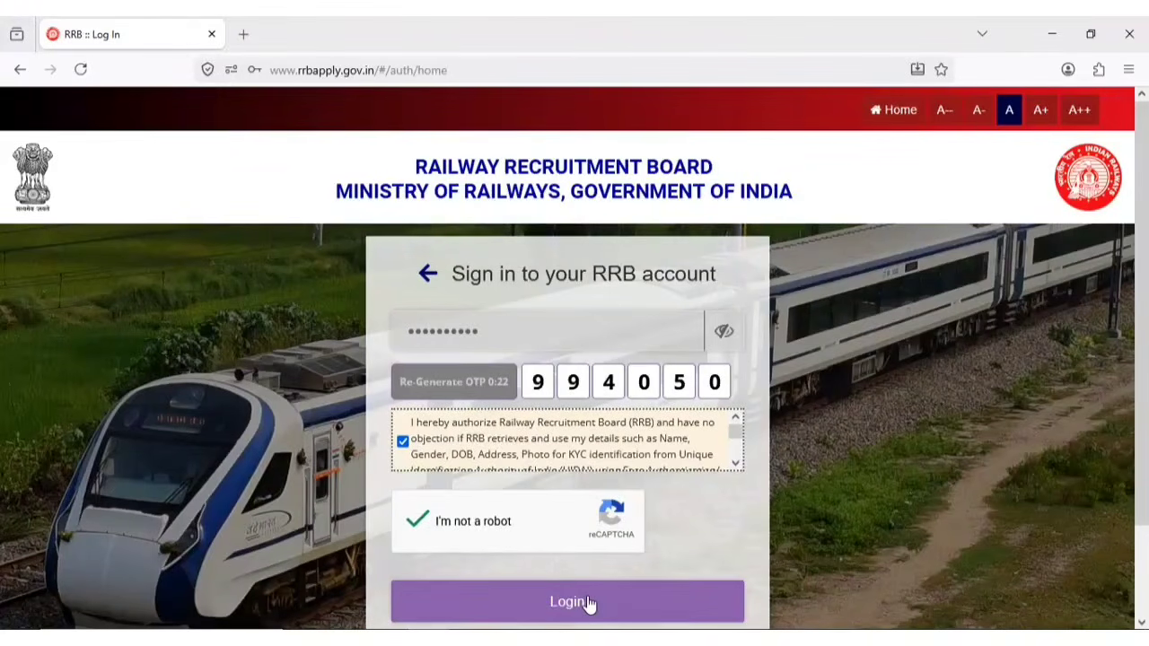
{"action": "left_click", "coordinate": [590, 603]}
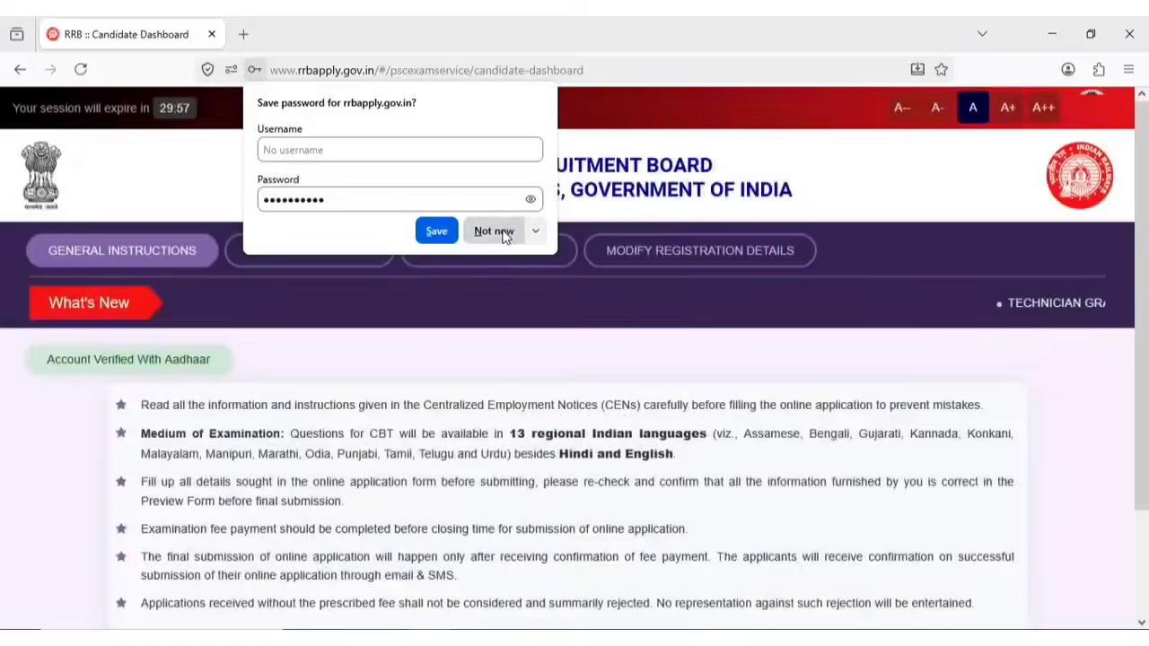
{"action": "left_click", "coordinate": [504, 233]}
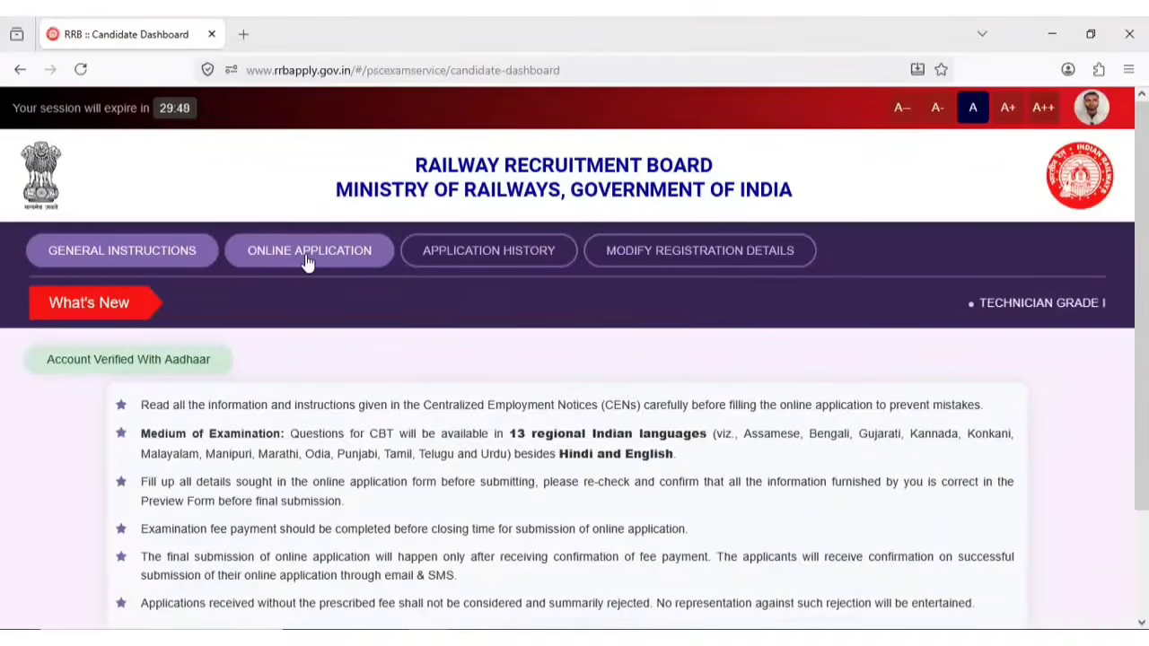
{"action": "scroll", "coordinate": [1145, 232], "scroll_direction": "down", "scroll_amount": 3}
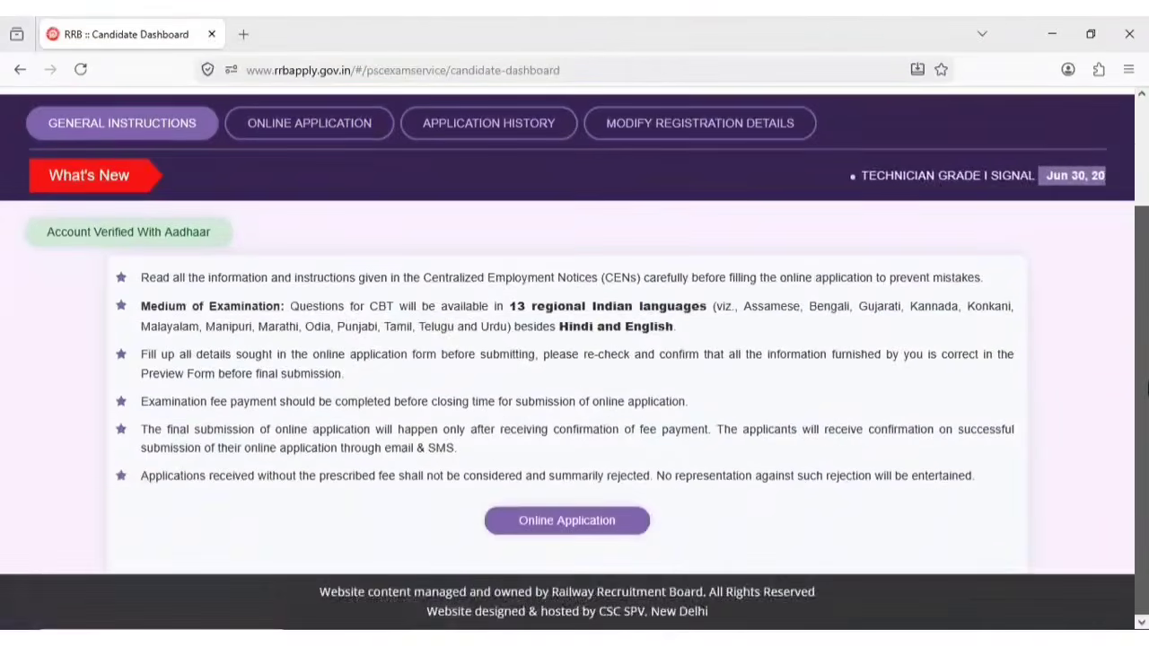
{"action": "left_click", "coordinate": [571, 524]}
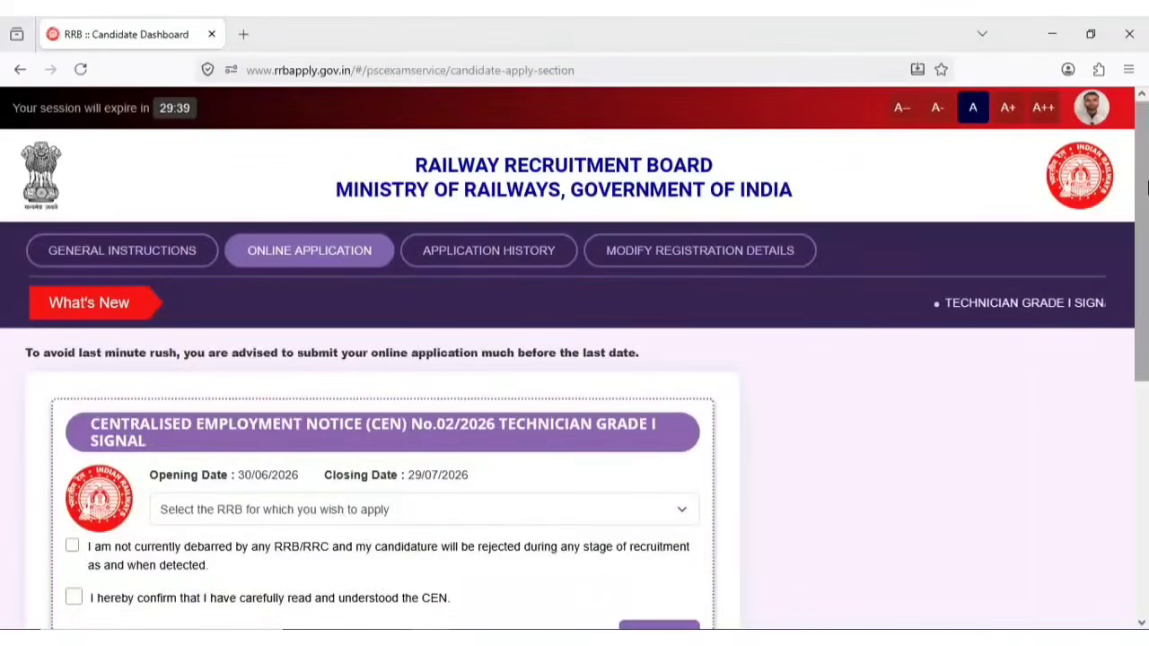
{"action": "scroll", "coordinate": [1146, 305], "scroll_direction": "down", "scroll_amount": 3}
{"action": "scroll", "coordinate": [1145, 305], "scroll_direction": "down", "scroll_amount": 1}
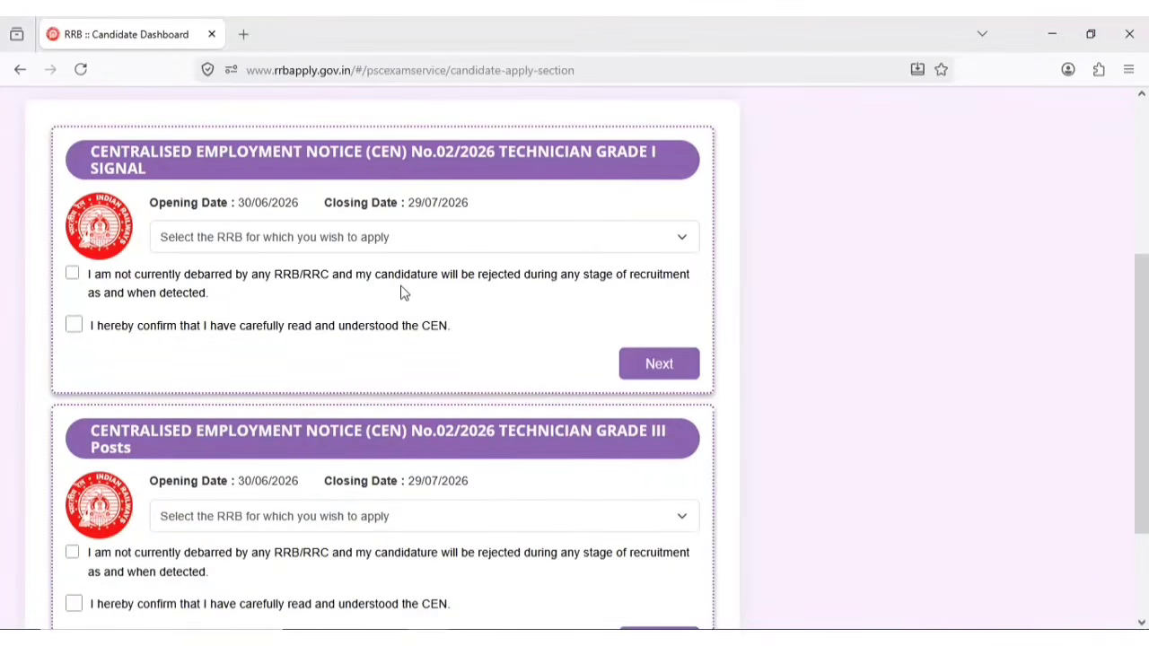
Step: Select RRB Prayagraj on the Grade I Signal card, tick both declarations, and click Next
{"action": "left_click", "coordinate": [267, 239]}
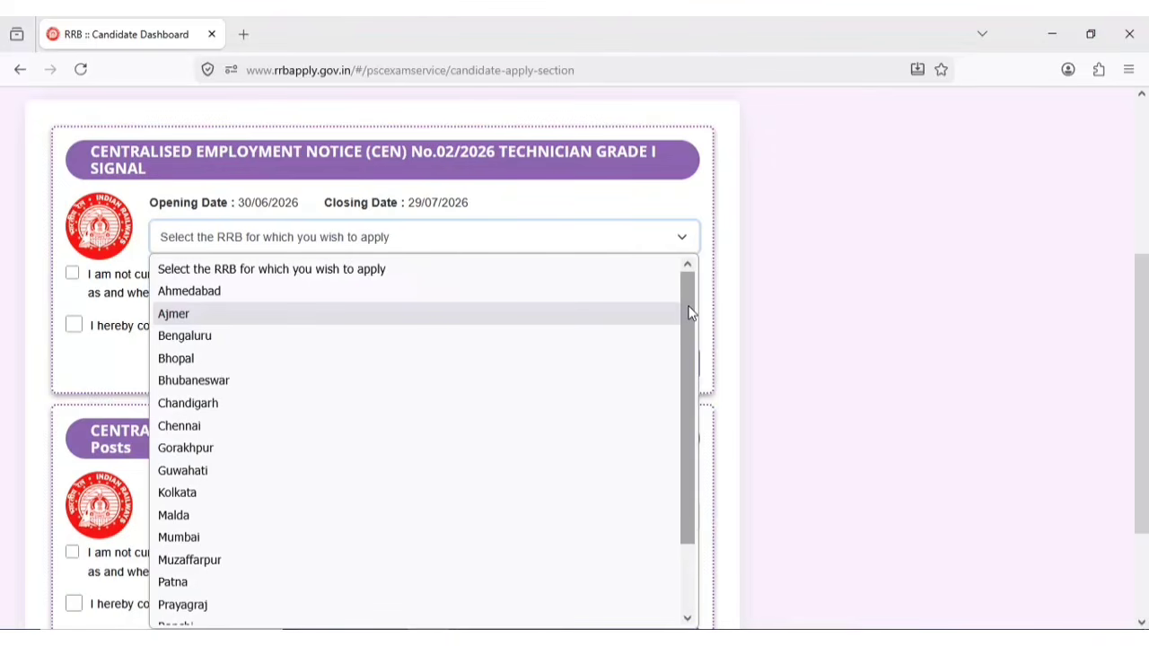
{"action": "left_click_drag", "start_coordinate": [677, 317], "coordinate": [670, 415]}
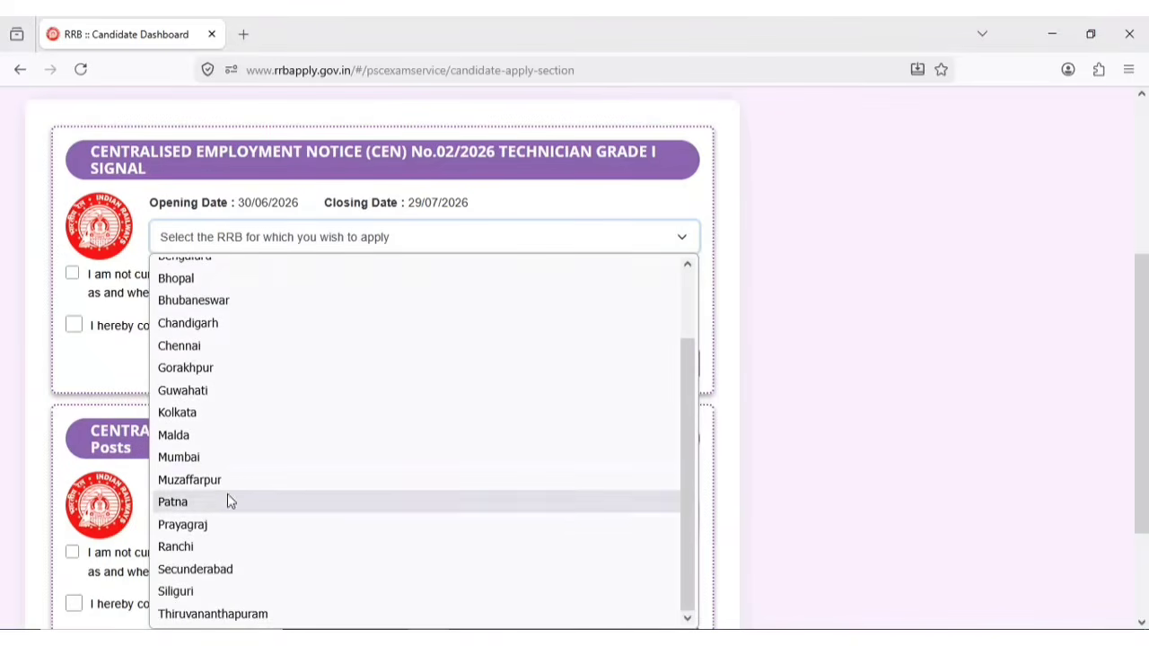
{"action": "left_click", "coordinate": [170, 525]}
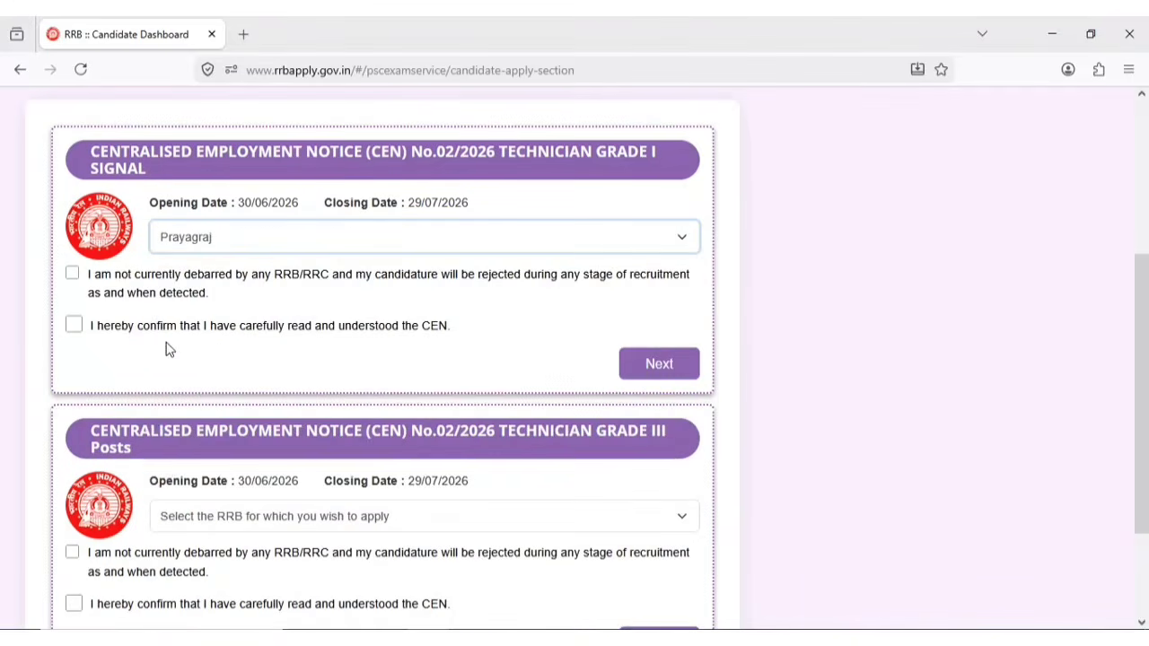
{"action": "left_click", "coordinate": [73, 276]}
{"action": "left_click", "coordinate": [74, 326]}
{"action": "left_click", "coordinate": [680, 372]}
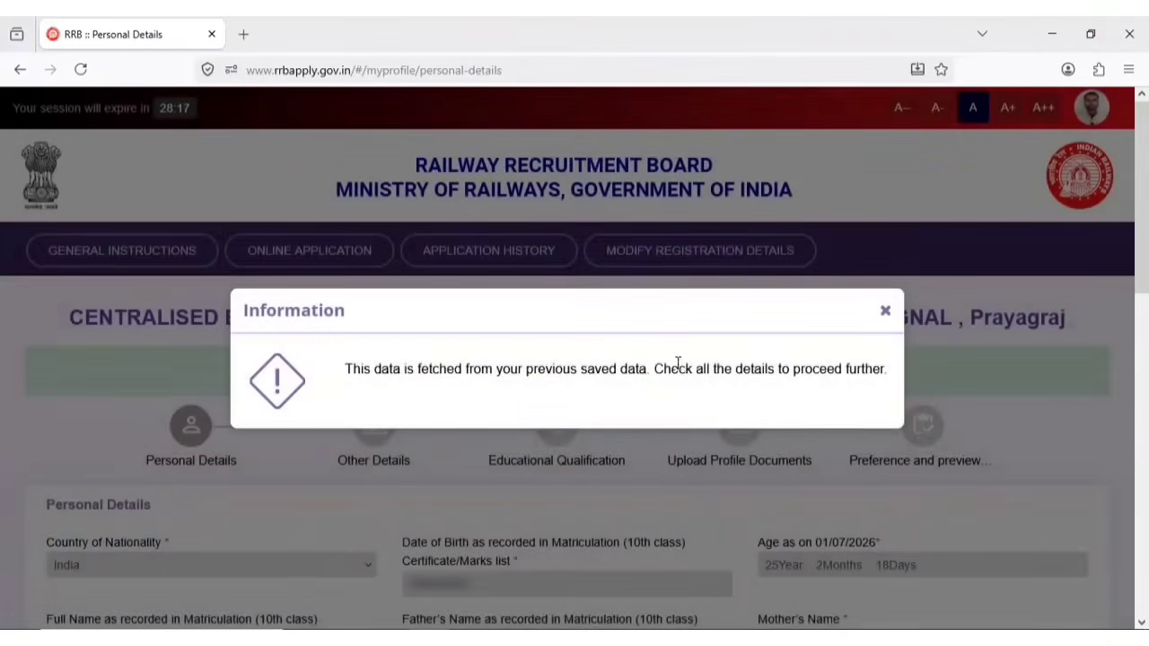
Step: Dismiss the saved-data notice and set marital status Married and religion Hindu
{"action": "left_click", "coordinate": [887, 314]}
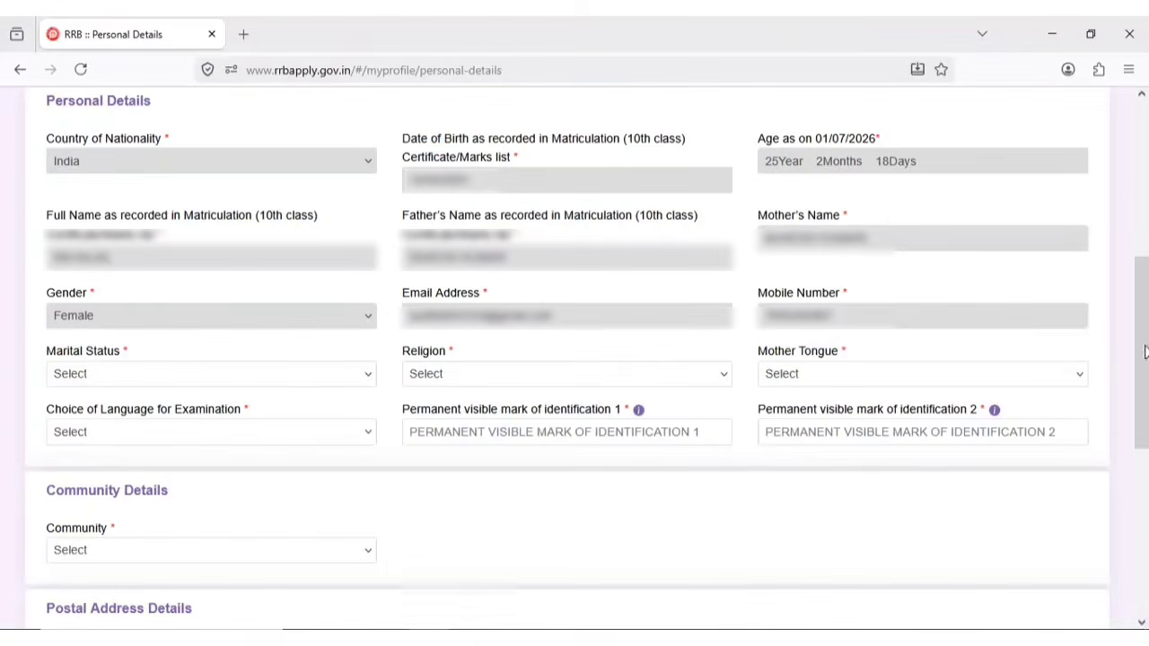
{"action": "left_click_drag", "start_coordinate": [1145, 195], "coordinate": [1143, 351]}
{"action": "left_click", "coordinate": [154, 373]}
{"action": "left_click", "coordinate": [141, 376]}
{"action": "left_click", "coordinate": [158, 375]}
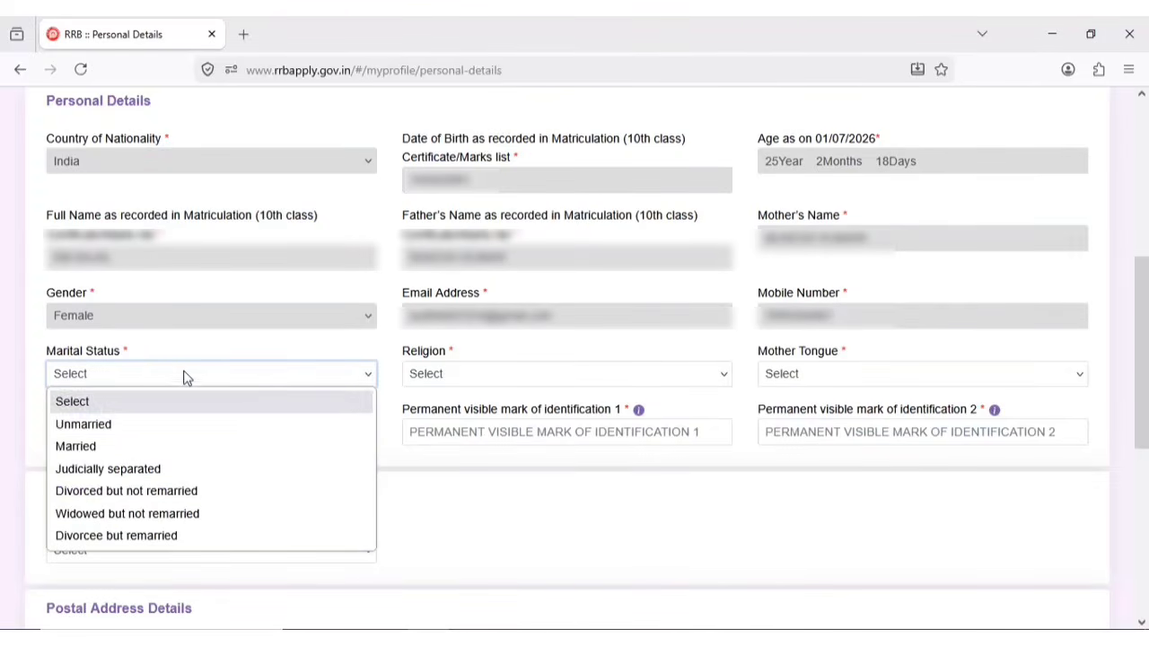
{"action": "left_click", "coordinate": [81, 447]}
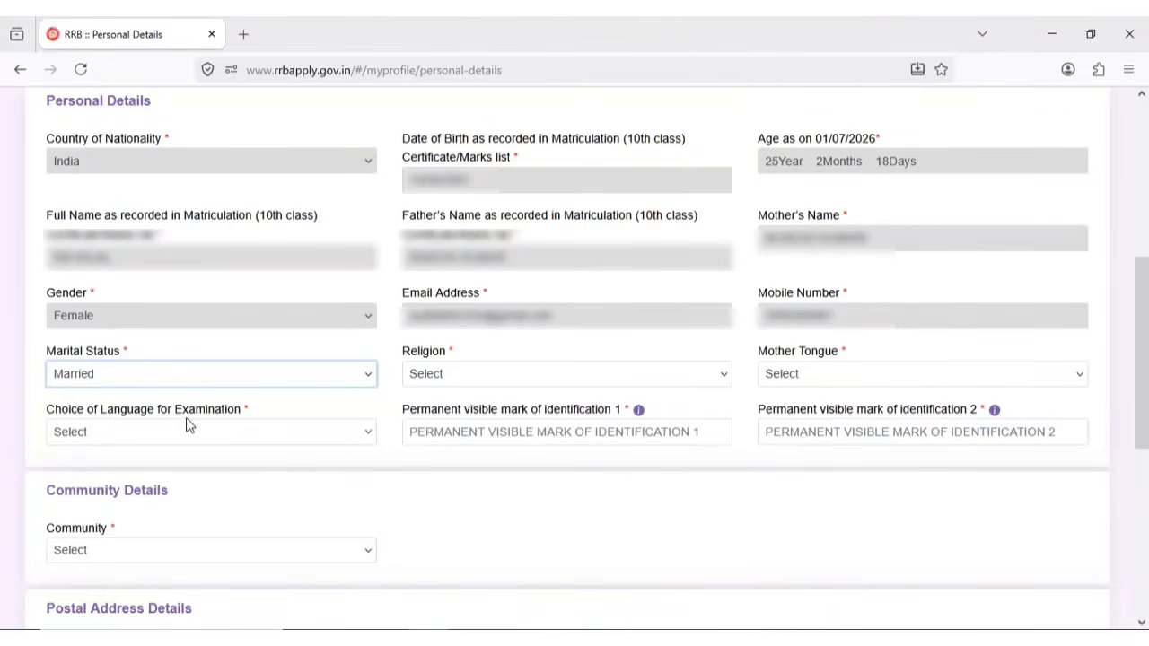
{"action": "left_click", "coordinate": [458, 376]}
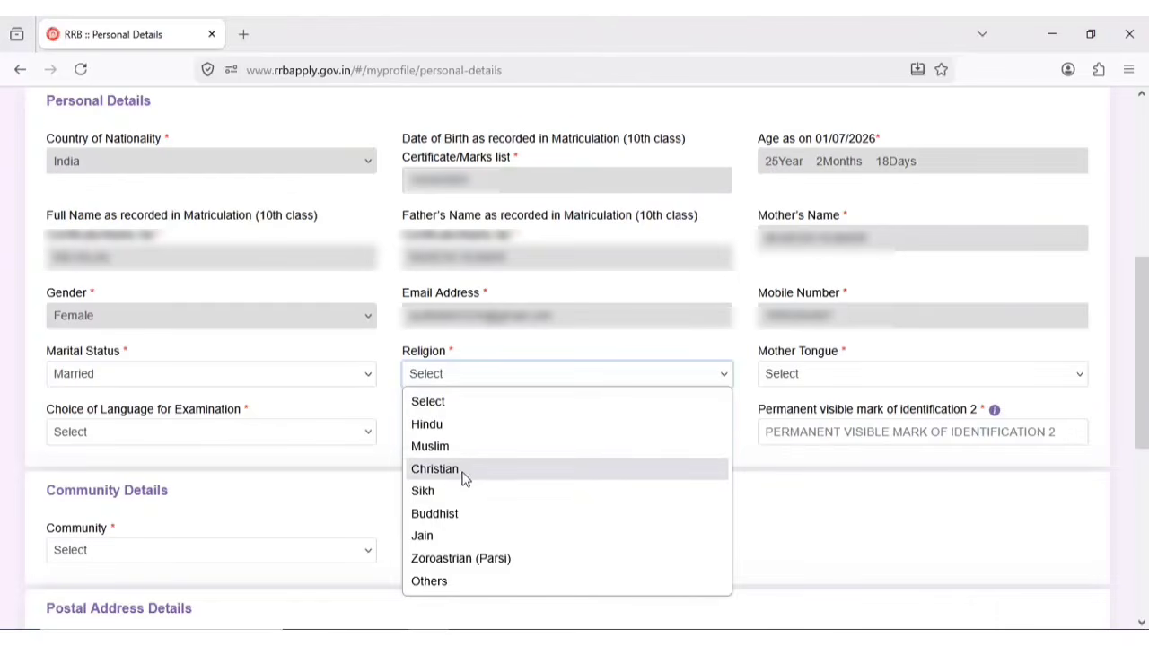
{"action": "left_click", "coordinate": [436, 425]}
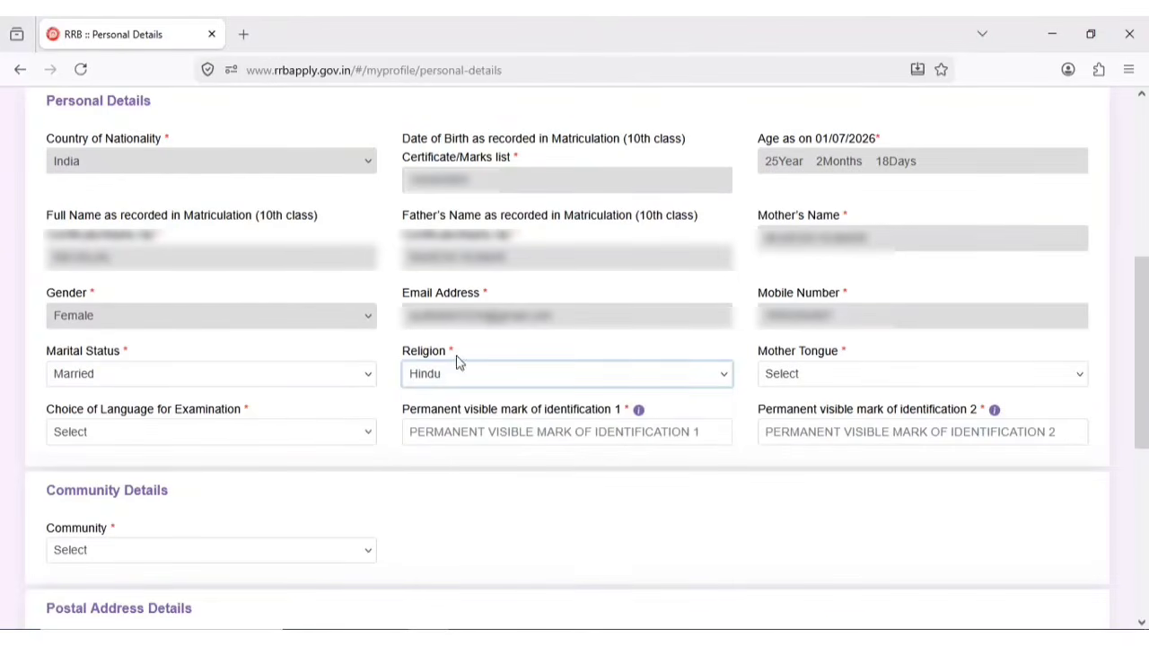
Step: Set mother tongue and exam language to Hindi and enter NO MARK for both identification marks
{"action": "left_click", "coordinate": [819, 377]}
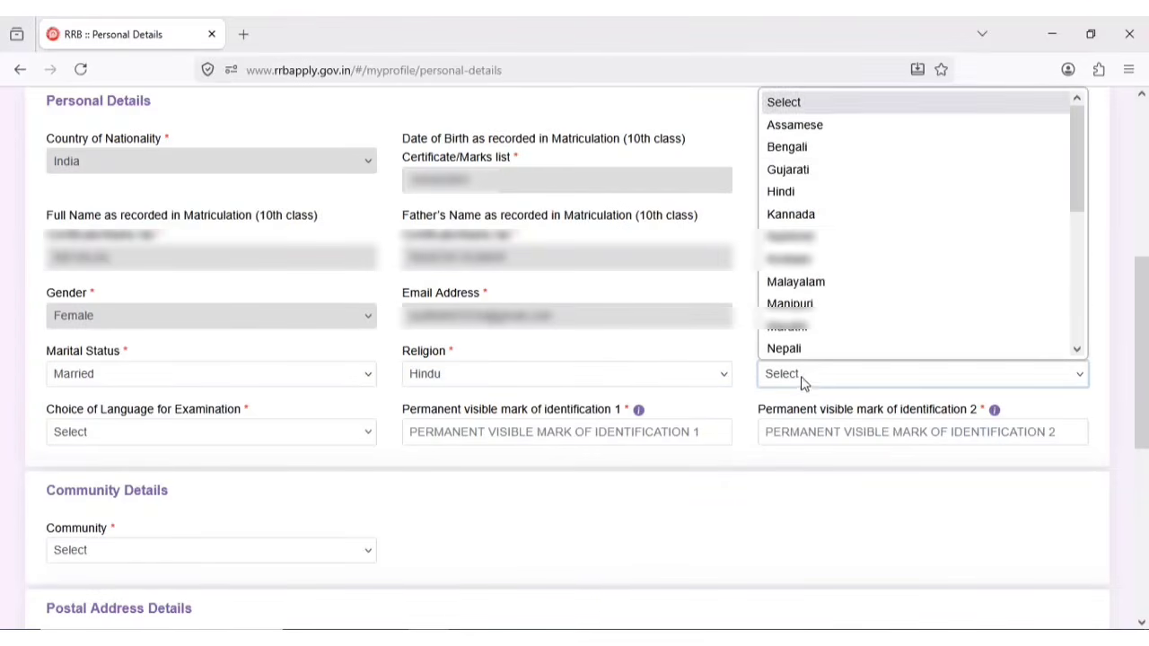
{"action": "left_click", "coordinate": [794, 191]}
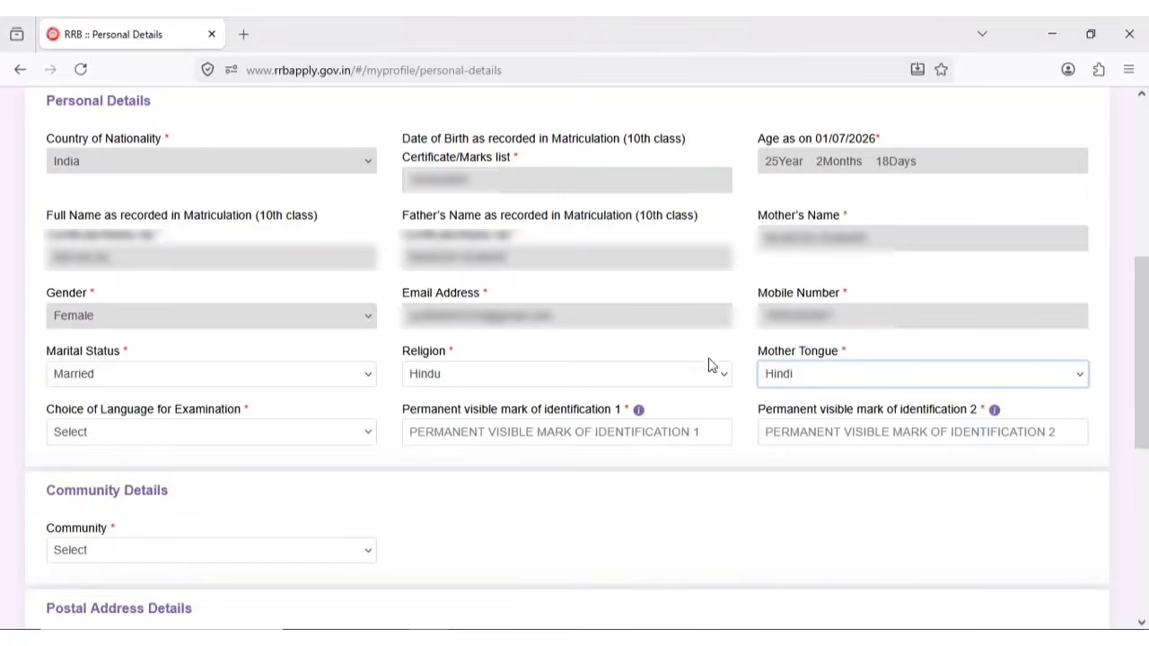
{"action": "left_click", "coordinate": [123, 443]}
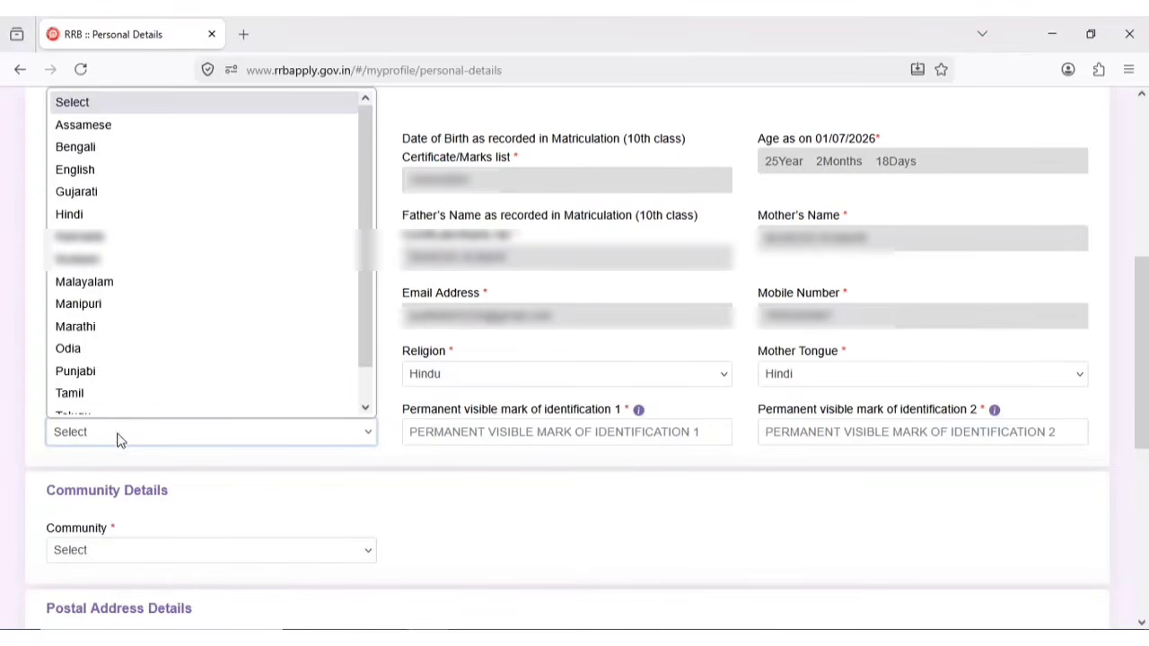
{"action": "left_click", "coordinate": [74, 208]}
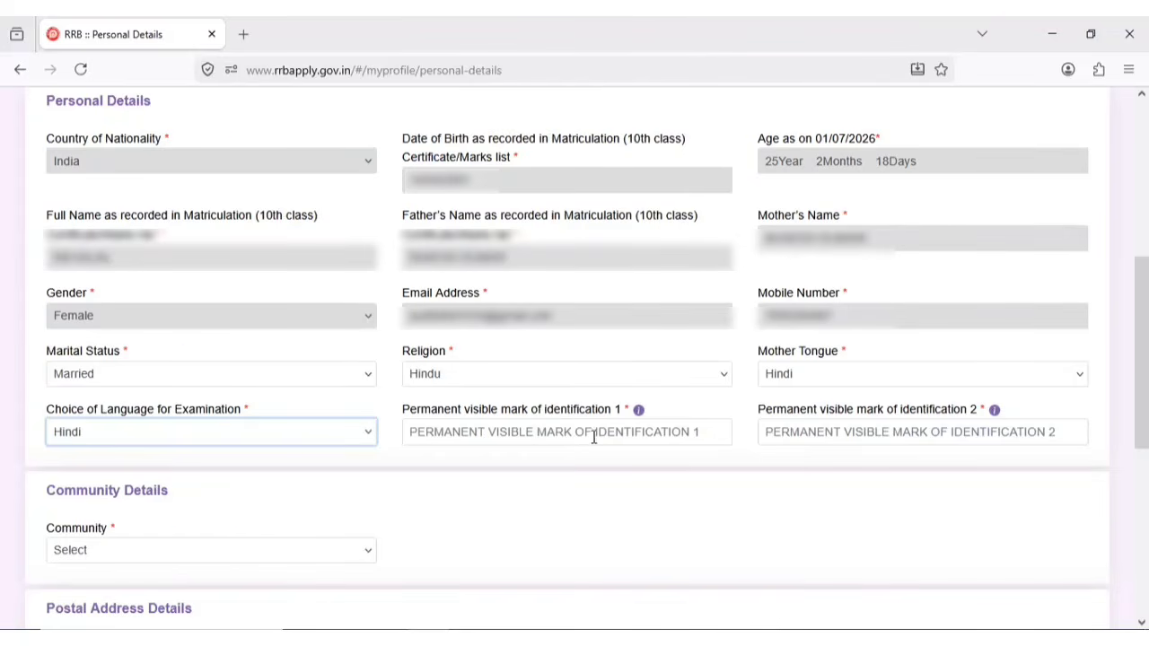
{"action": "left_click", "coordinate": [494, 432]}
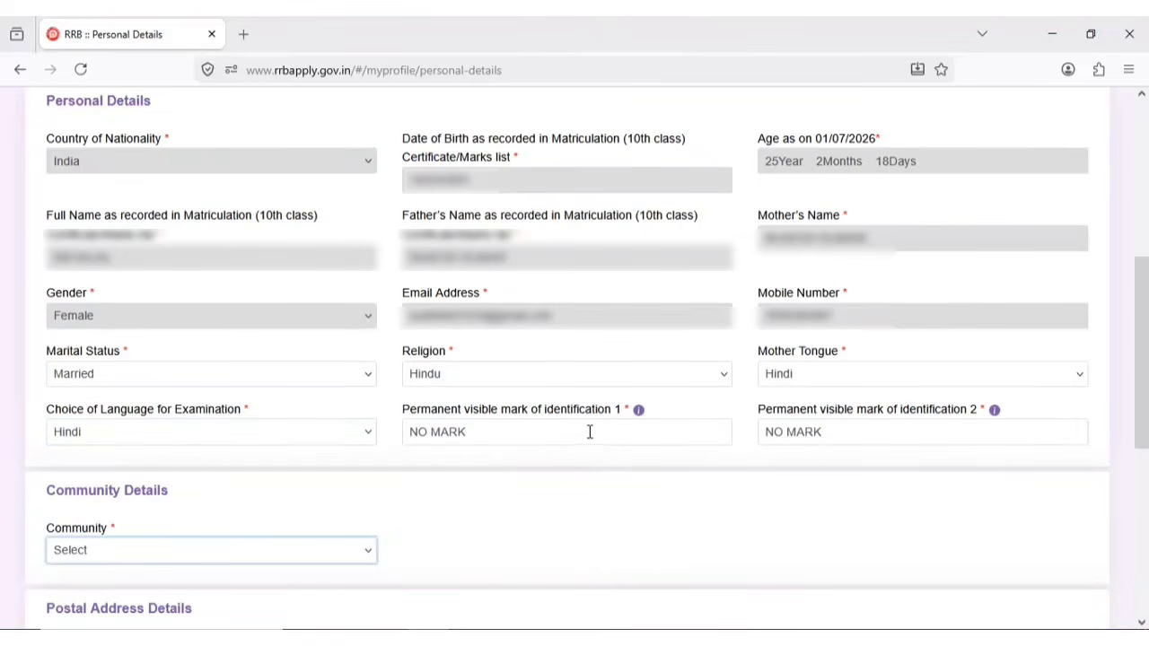
{"action": "left_click", "coordinate": [102, 554]}
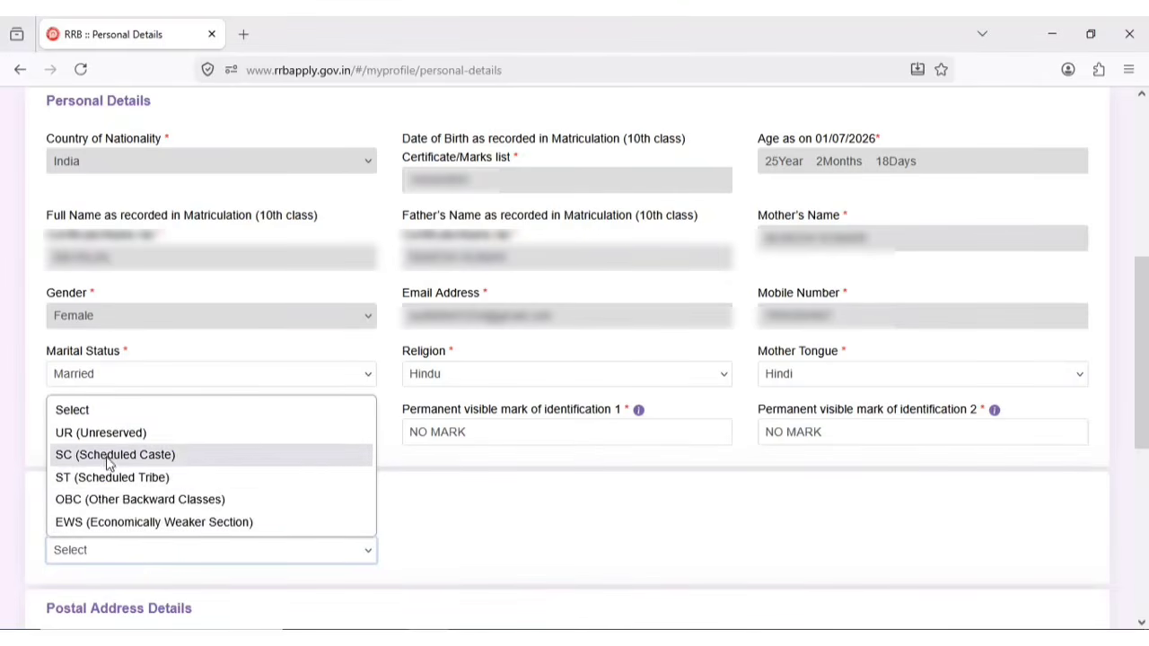
Step: Set community to OBC with OBC (Non Creamy layer) status, accepting both notices
{"action": "left_click", "coordinate": [132, 500]}
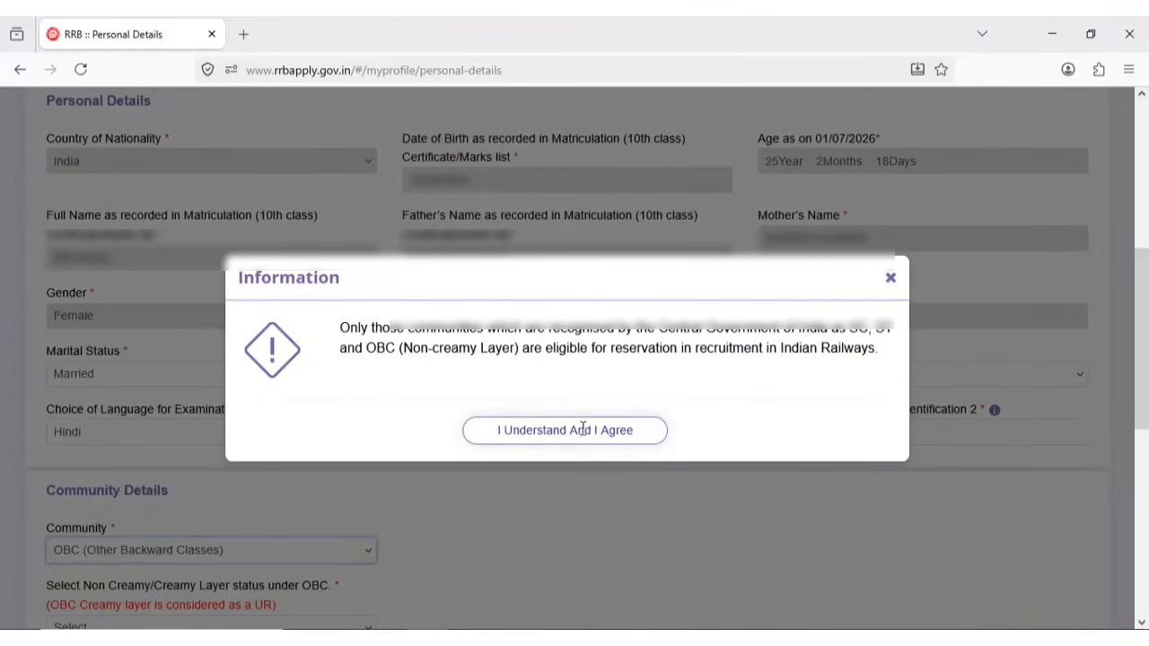
{"action": "left_click", "coordinate": [584, 432]}
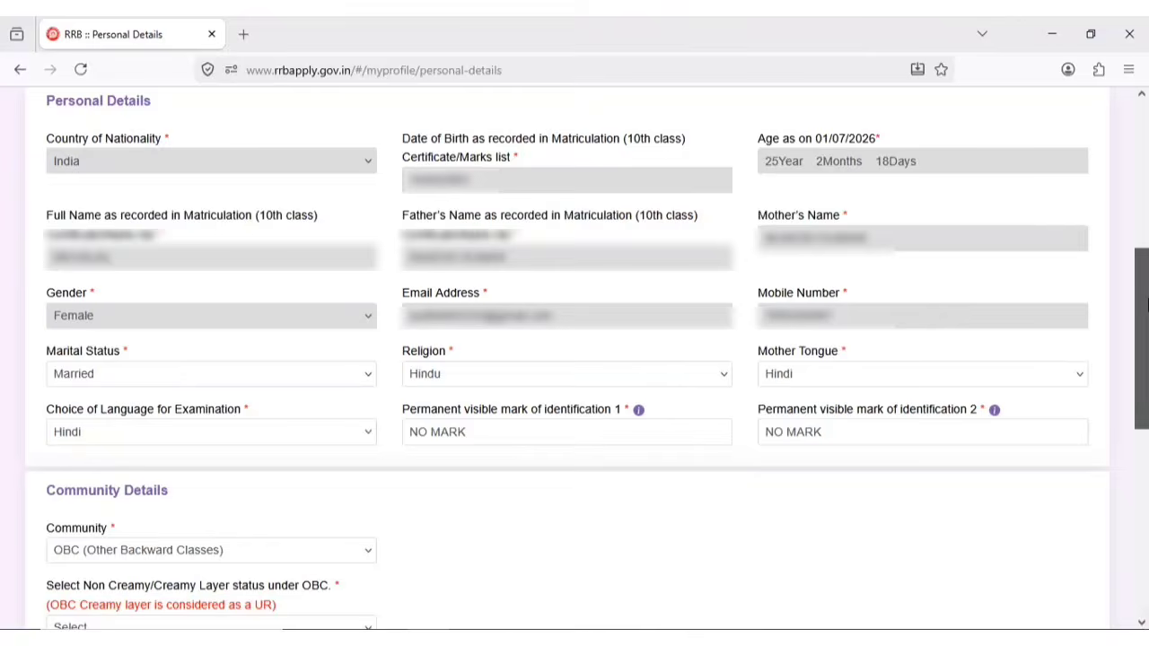
{"action": "scroll", "coordinate": [1146, 305], "scroll_direction": "down", "scroll_amount": 5}
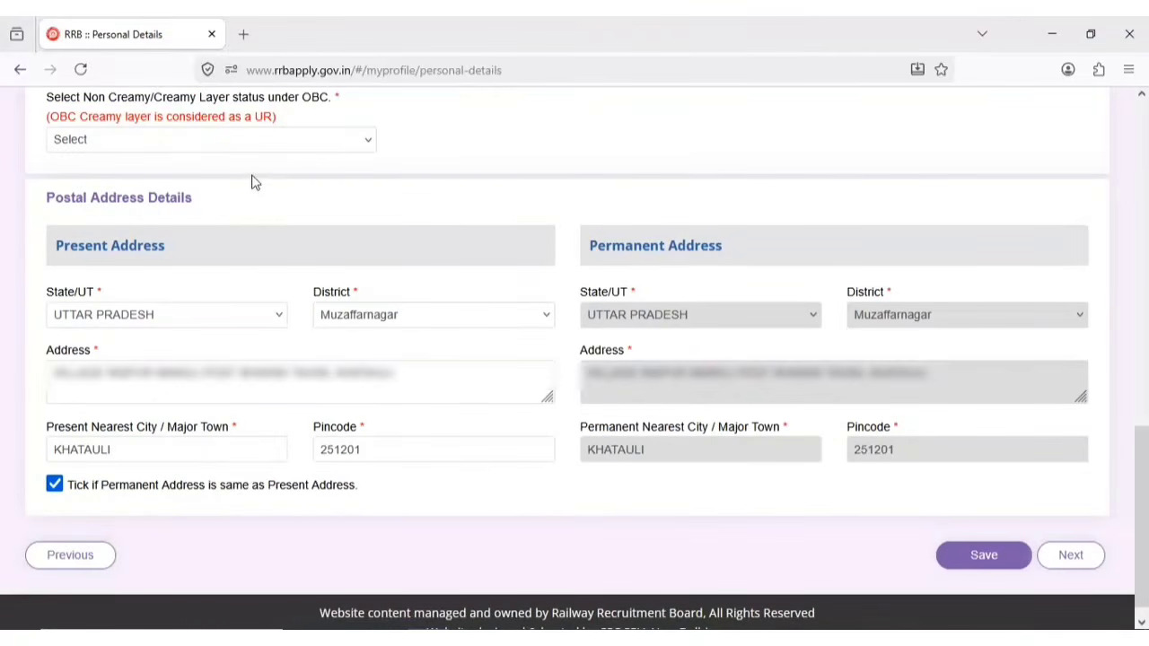
{"action": "left_click", "coordinate": [184, 142]}
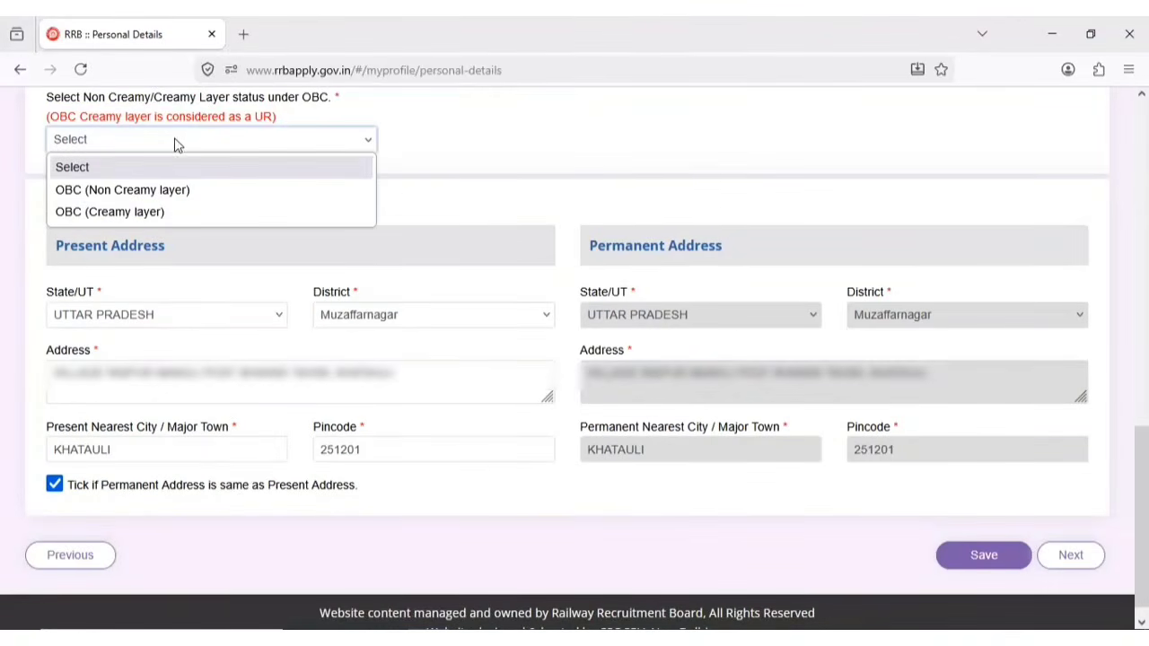
{"action": "left_click", "coordinate": [106, 189]}
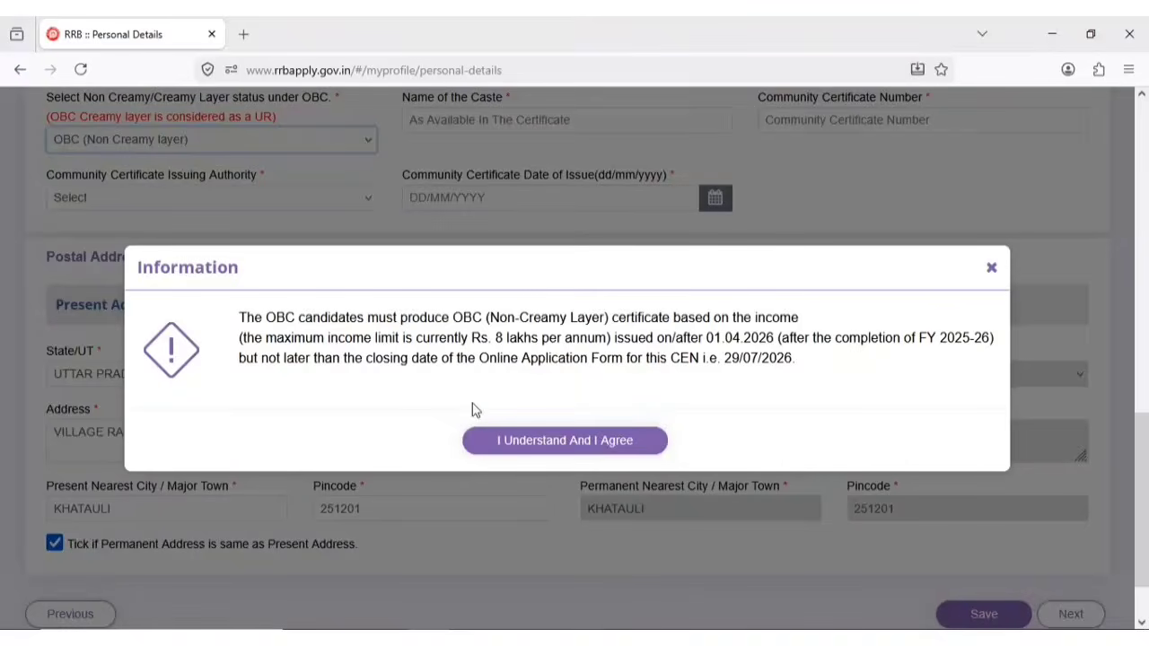
{"action": "left_click", "coordinate": [568, 443]}
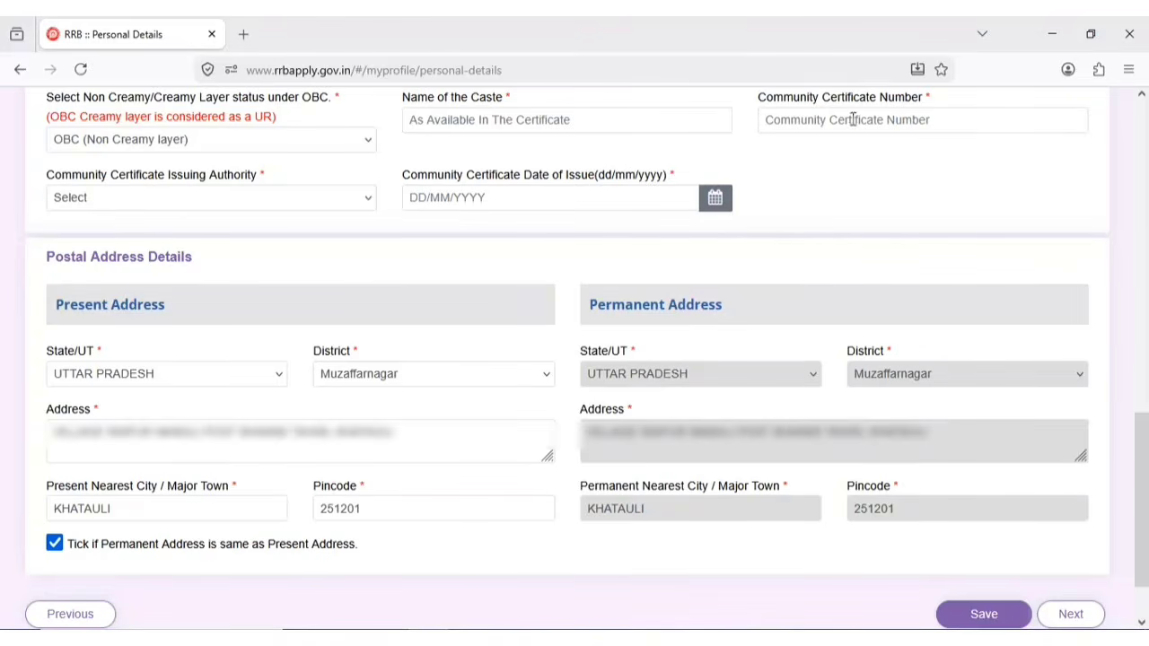
Step: Choose Tehsildar as the community certificate issuing authority
{"action": "left_click", "coordinate": [102, 202]}
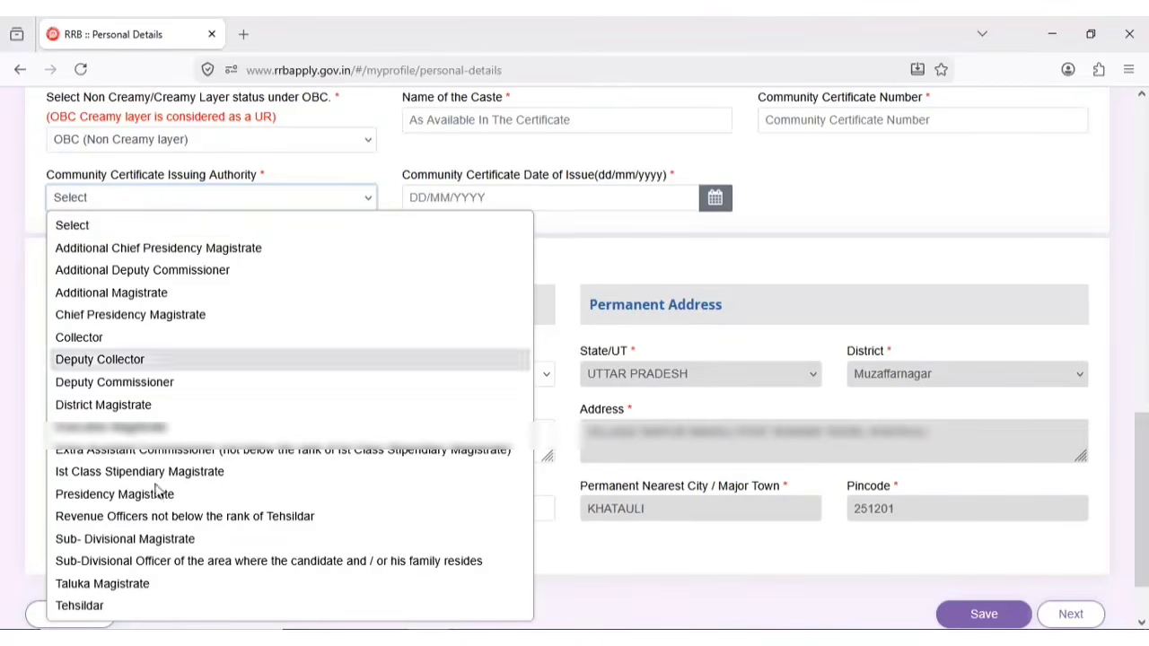
{"action": "left_click", "coordinate": [79, 606]}
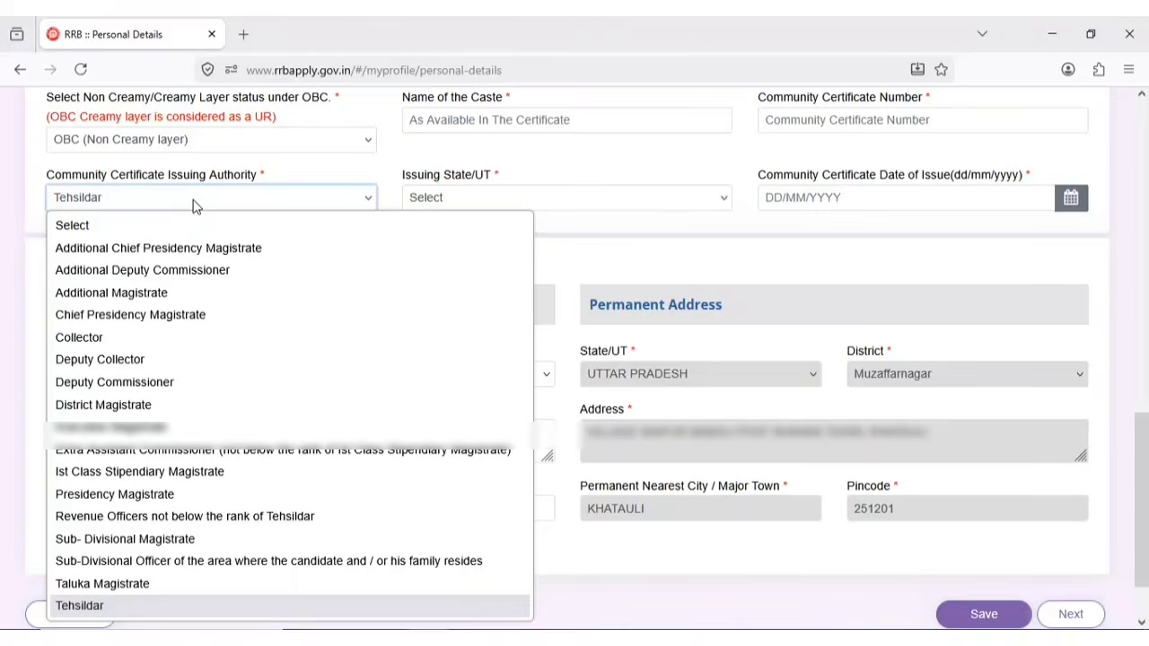
{"action": "left_click", "coordinate": [89, 608]}
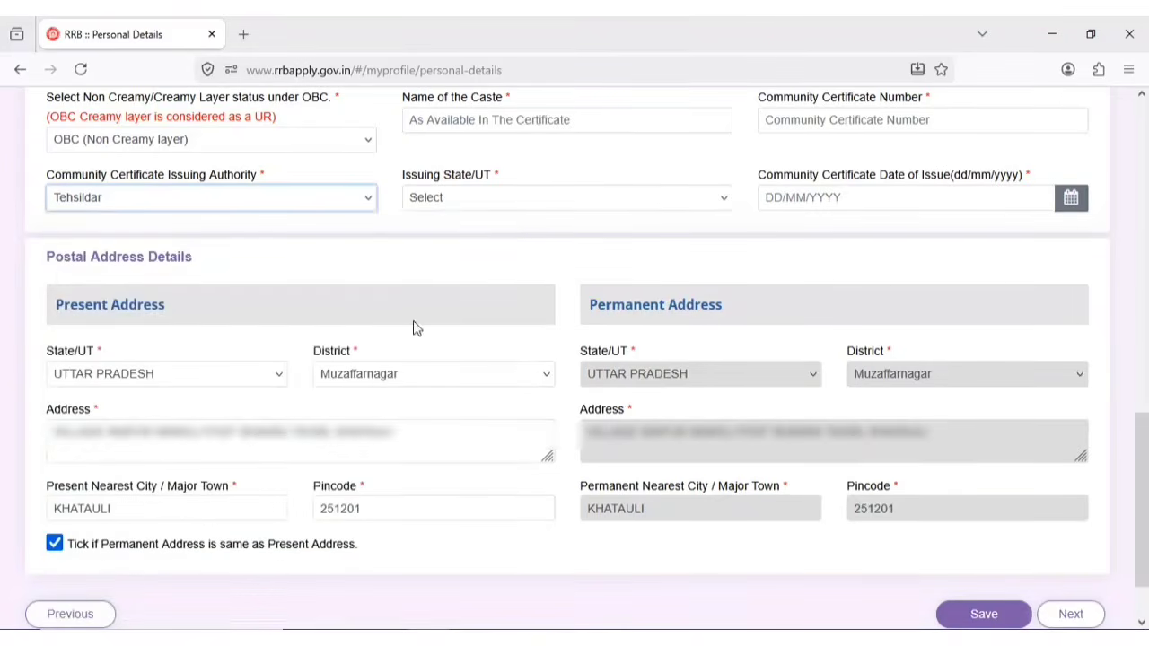
{"action": "left_click", "coordinate": [431, 201]}
Step: Set the certificate issuing state to UTTAR PRADESH and move to the issue date field
{"action": "key", "text": "u"}
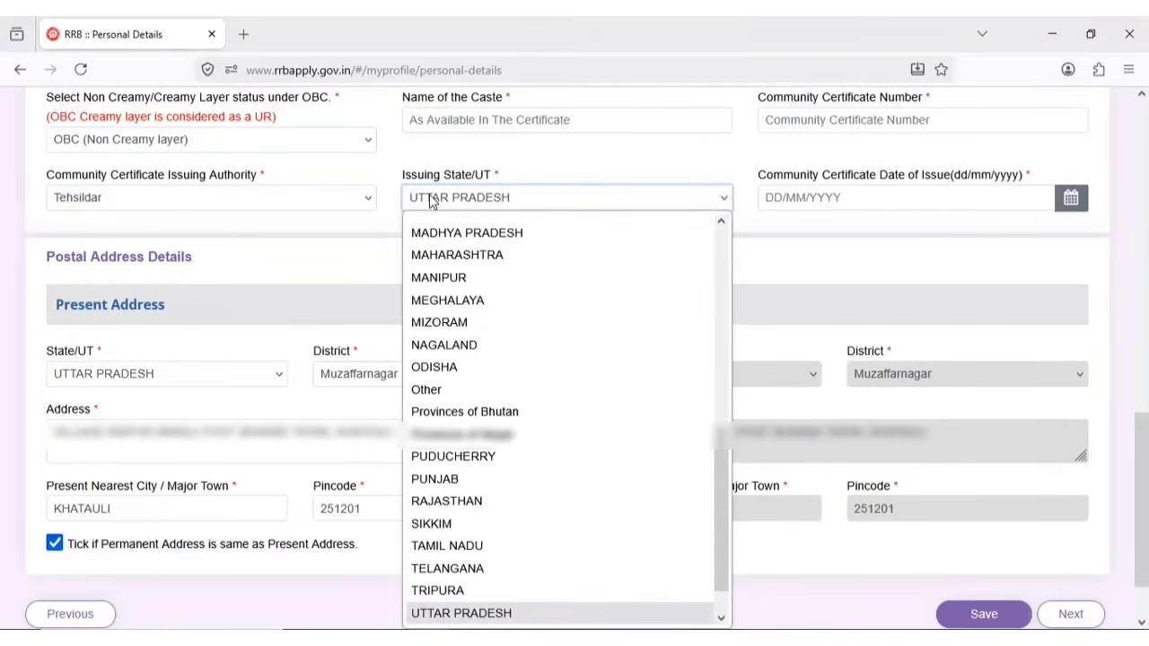
{"action": "left_click", "coordinate": [431, 196]}
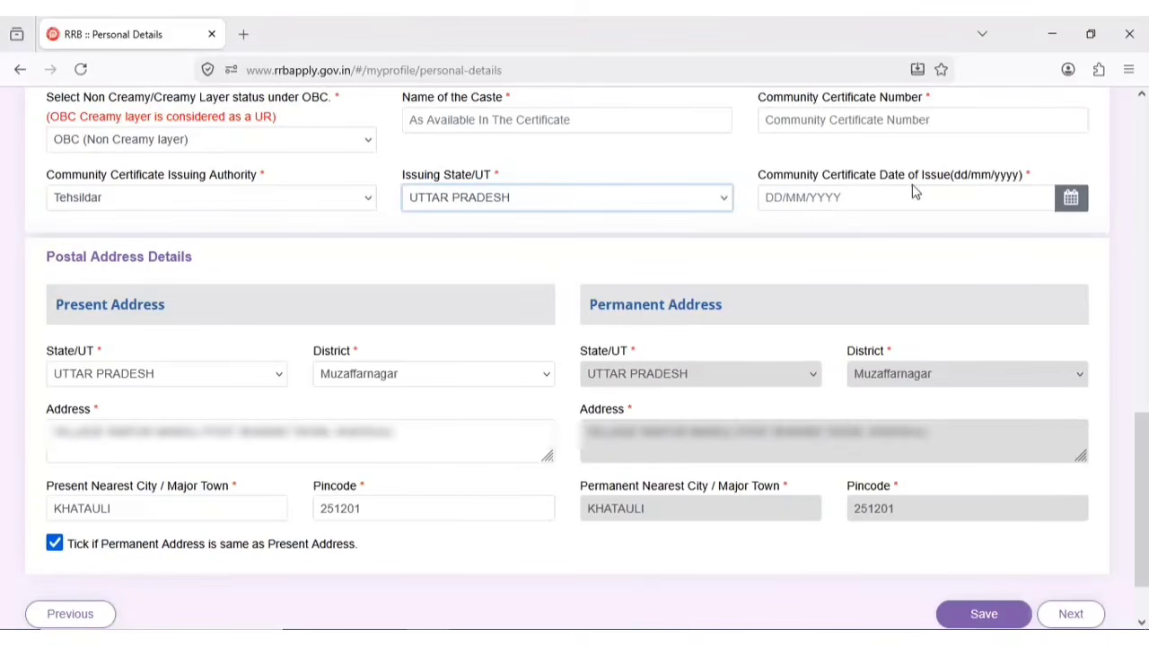
{"action": "left_click", "coordinate": [817, 197]}
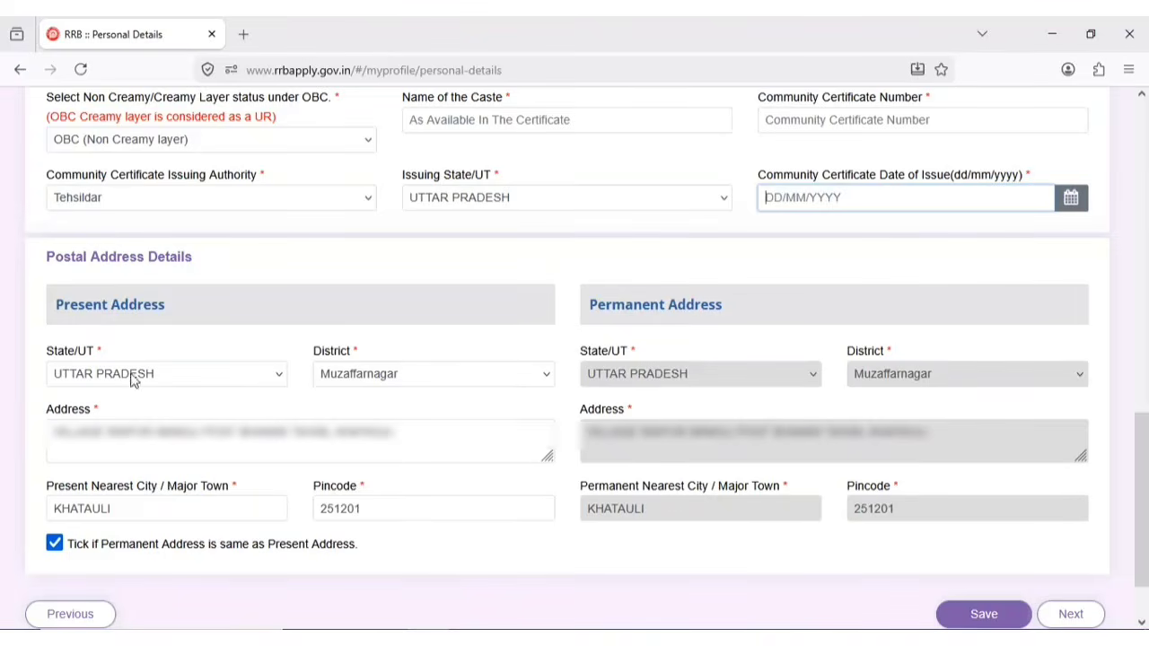
Step: Review the present address, untick 'Permanent Address is same as Present', and save Personal Details
{"action": "left_click", "coordinate": [83, 372]}
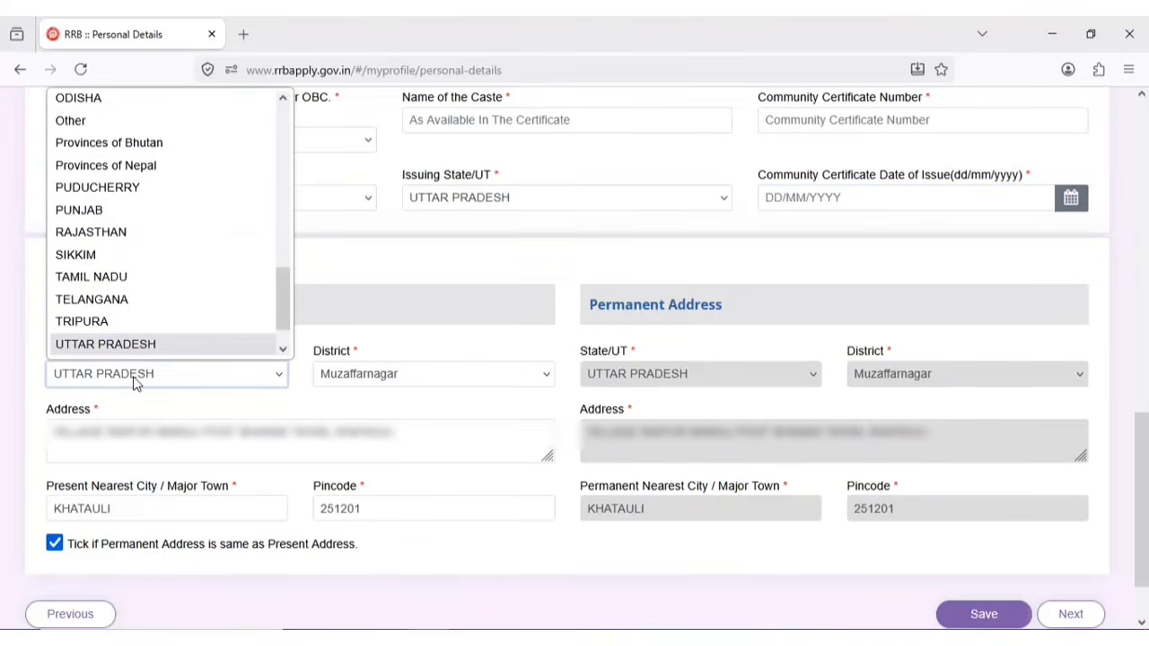
{"action": "left_click", "coordinate": [341, 376]}
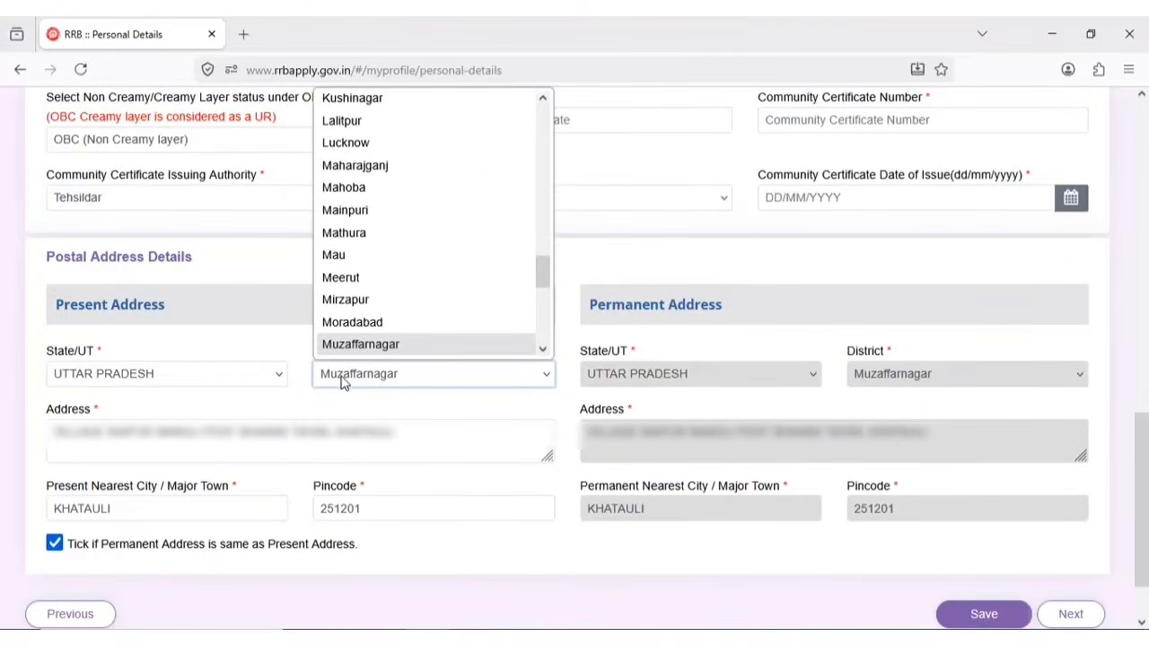
{"action": "left_click", "coordinate": [63, 449]}
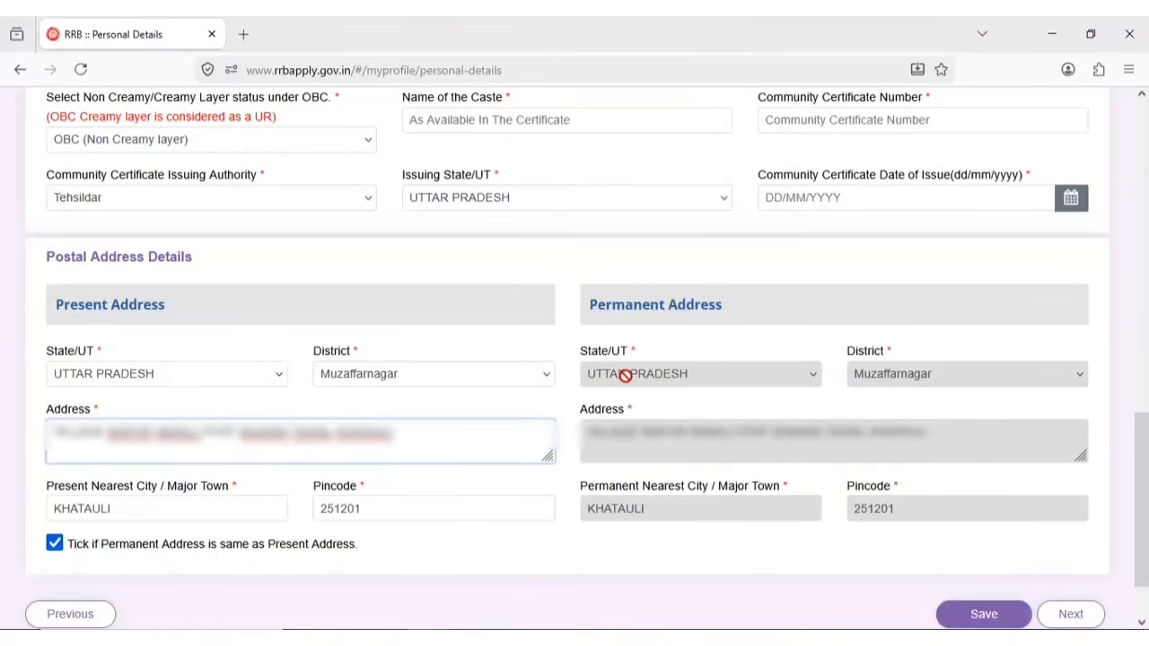
{"action": "left_click", "coordinate": [55, 543]}
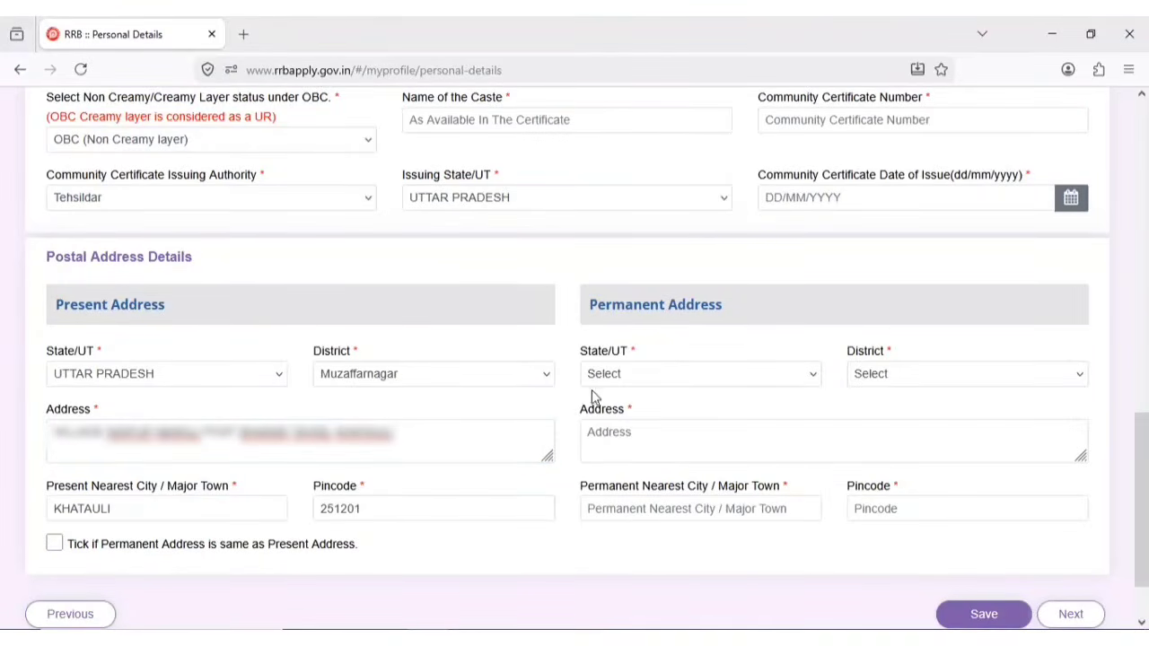
{"action": "left_click", "coordinate": [631, 388]}
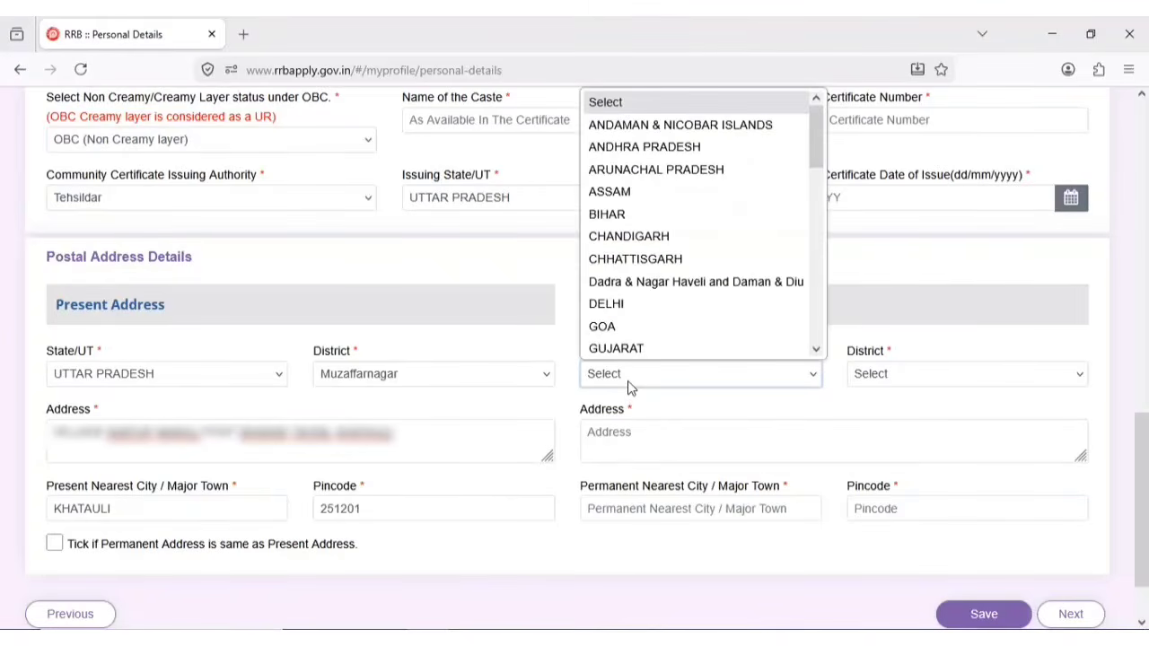
{"action": "left_click", "coordinate": [662, 384]}
{"action": "left_click", "coordinate": [1082, 621]}
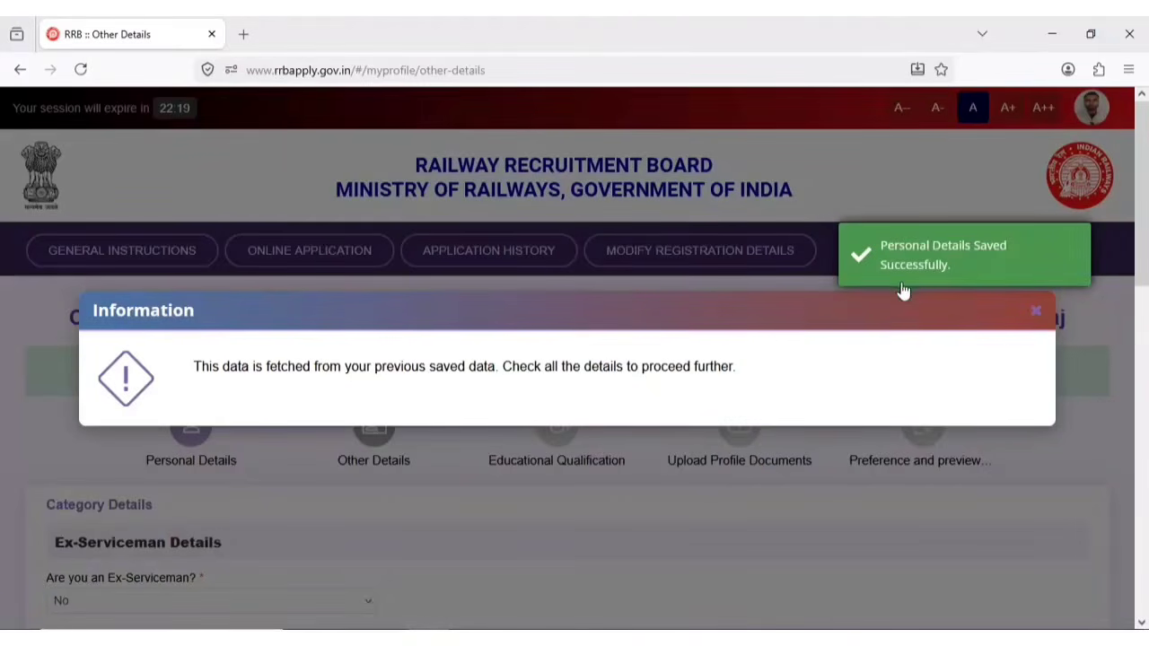
Step: Dismiss the saved-data notice, then switch Ex-Serviceman to Yes and back to No
{"action": "left_click", "coordinate": [1036, 312]}
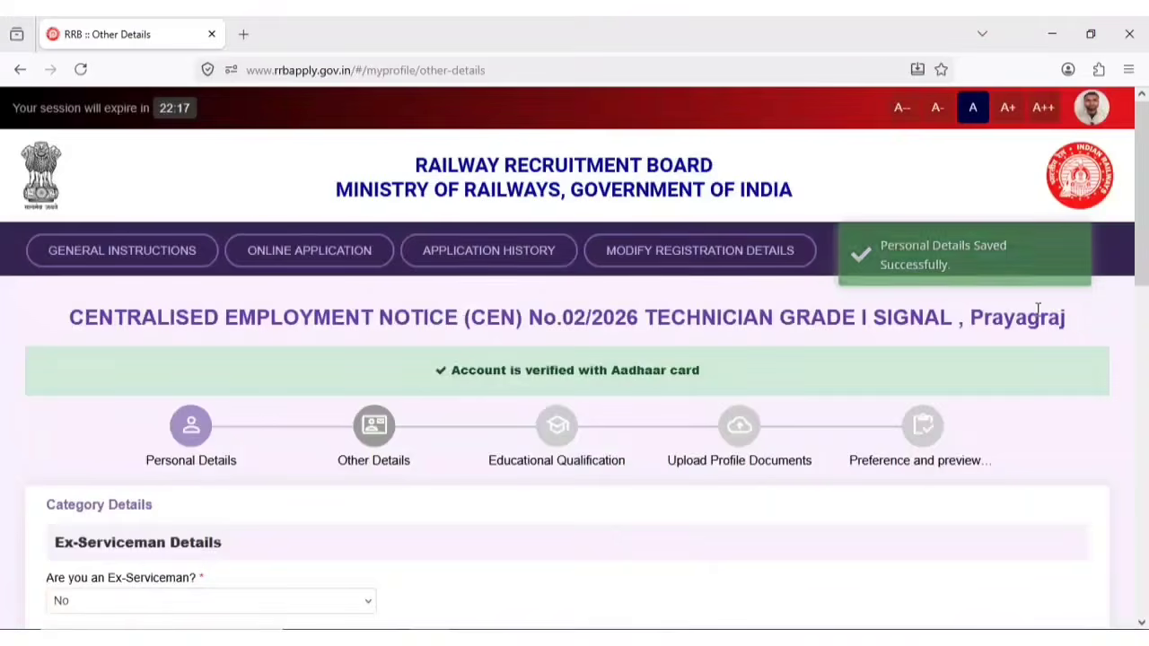
{"action": "left_click_drag", "start_coordinate": [1146, 166], "coordinate": [1138, 313]}
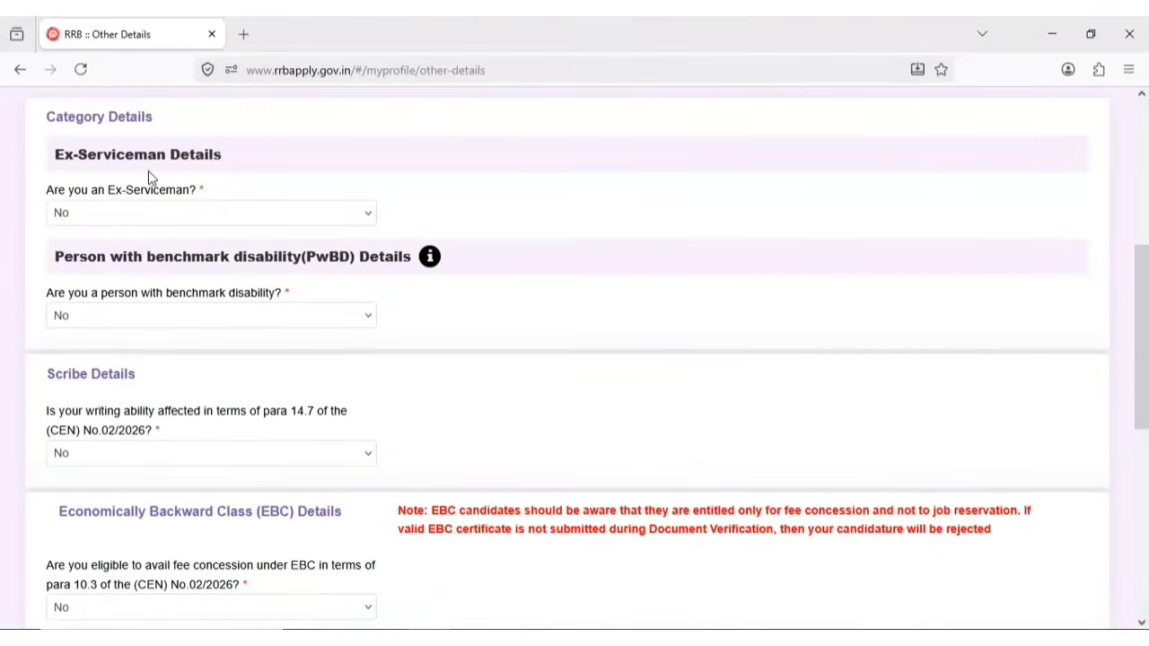
{"action": "left_click", "coordinate": [98, 220]}
{"action": "left_click", "coordinate": [86, 263]}
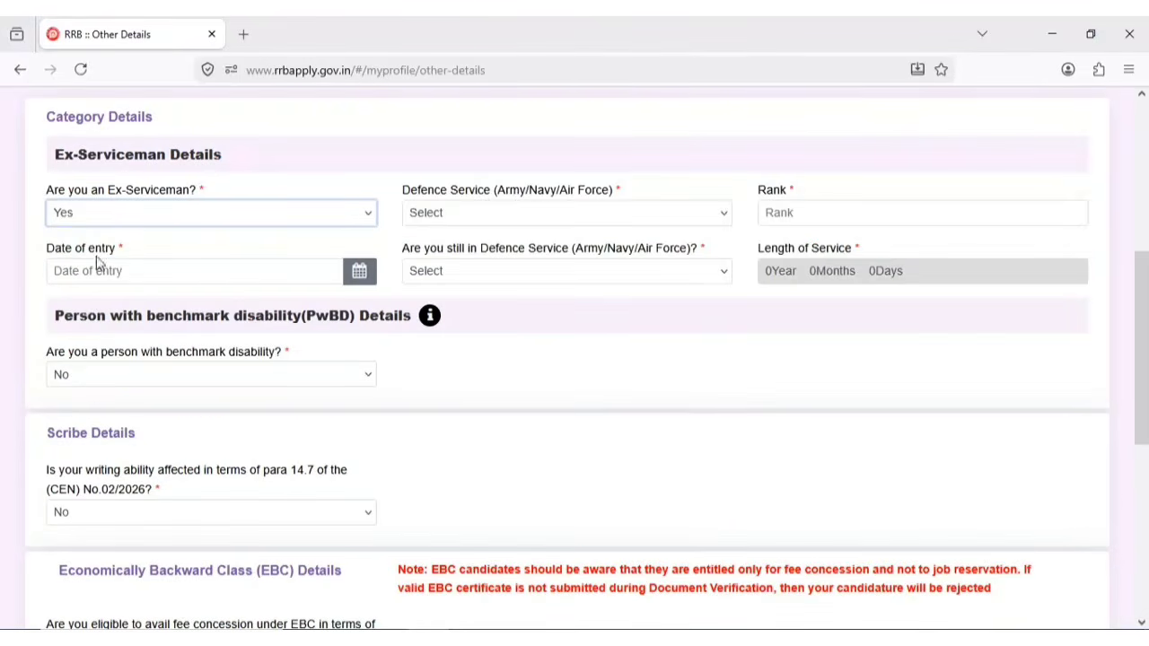
{"action": "left_click", "coordinate": [469, 213]}
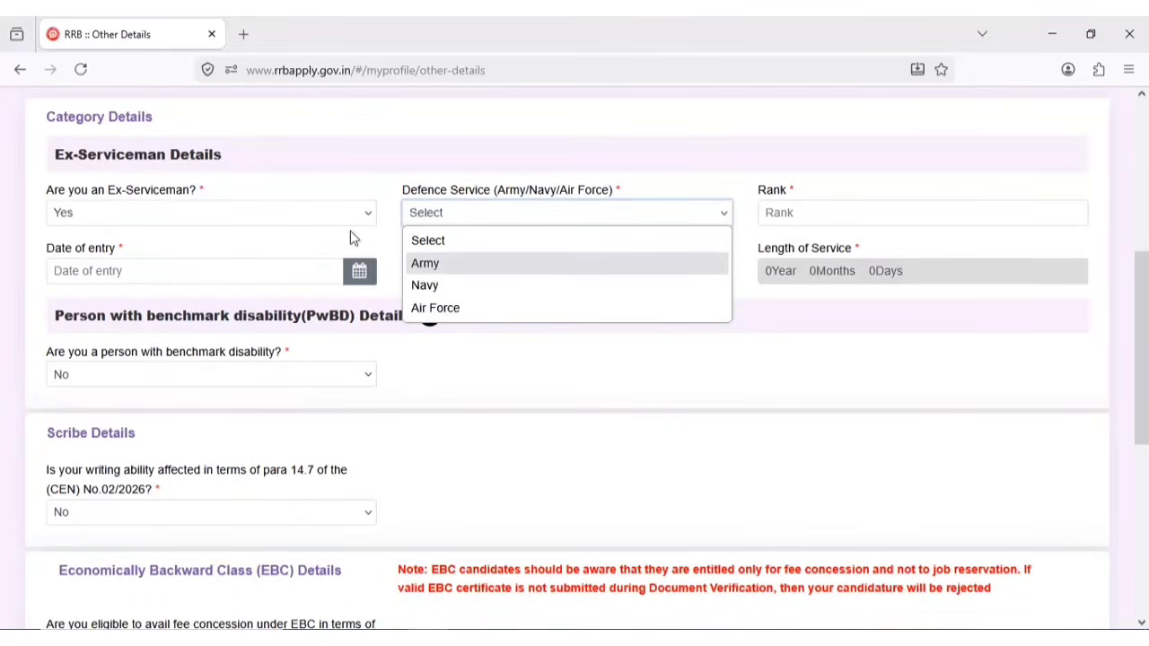
{"action": "left_click", "coordinate": [177, 218]}
{"action": "left_click", "coordinate": [77, 286]}
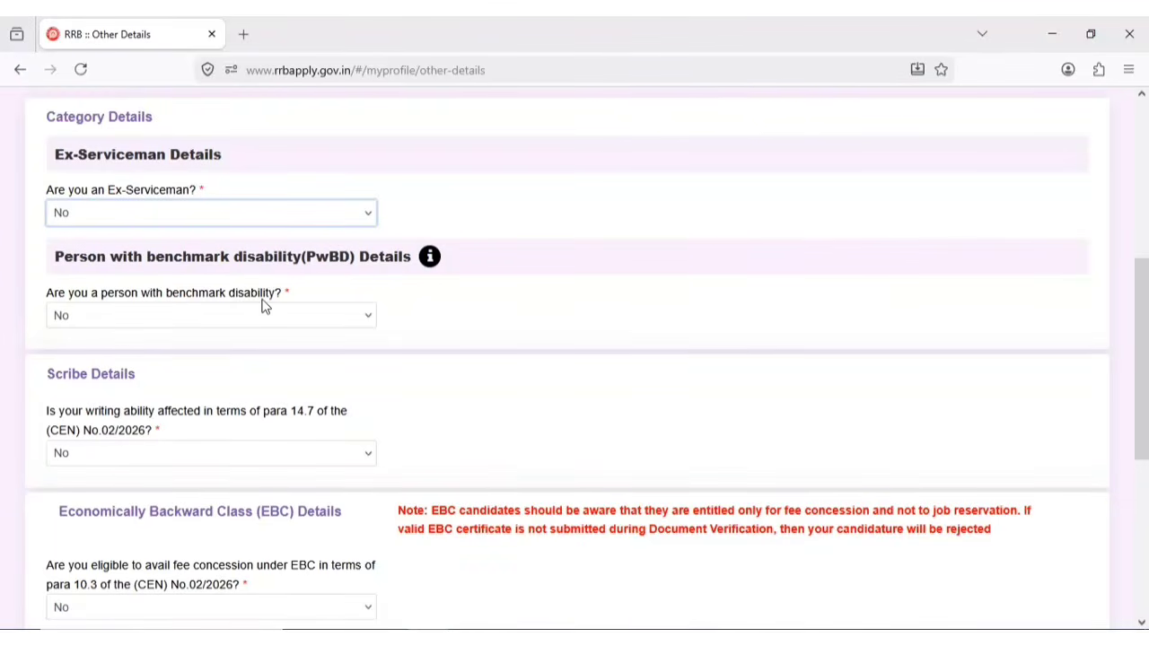
Step: Try PwBD Yes with Visual Impairment (VI) and check sub-categories, then reset PwBD to No
{"action": "left_click", "coordinate": [117, 325]}
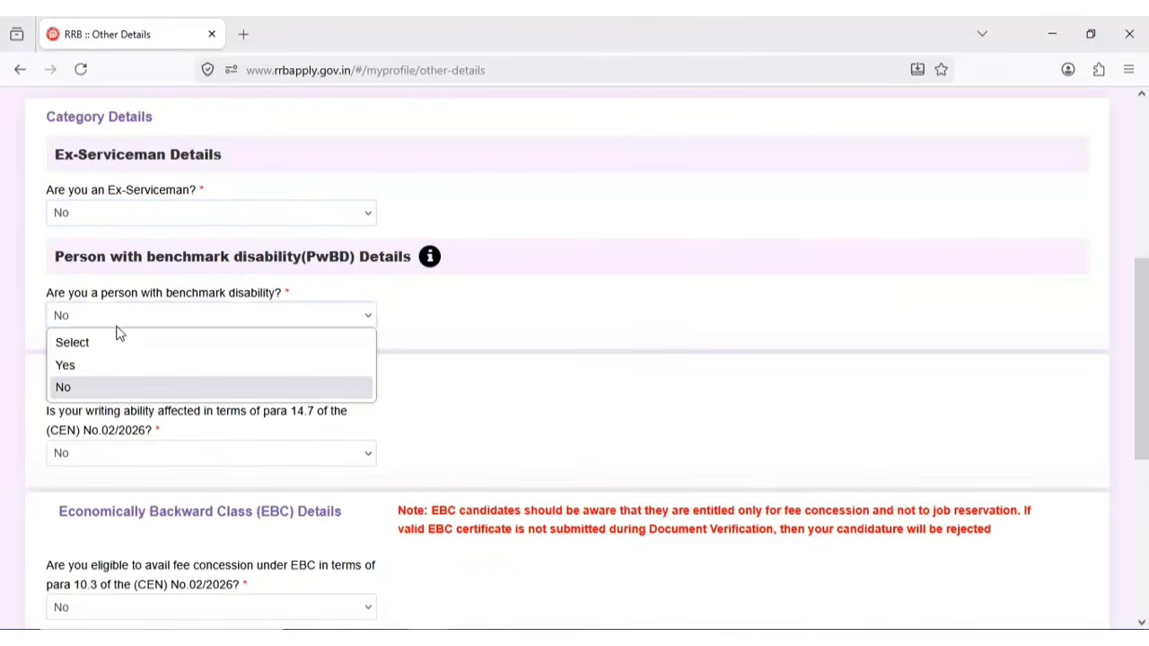
{"action": "left_click", "coordinate": [81, 367]}
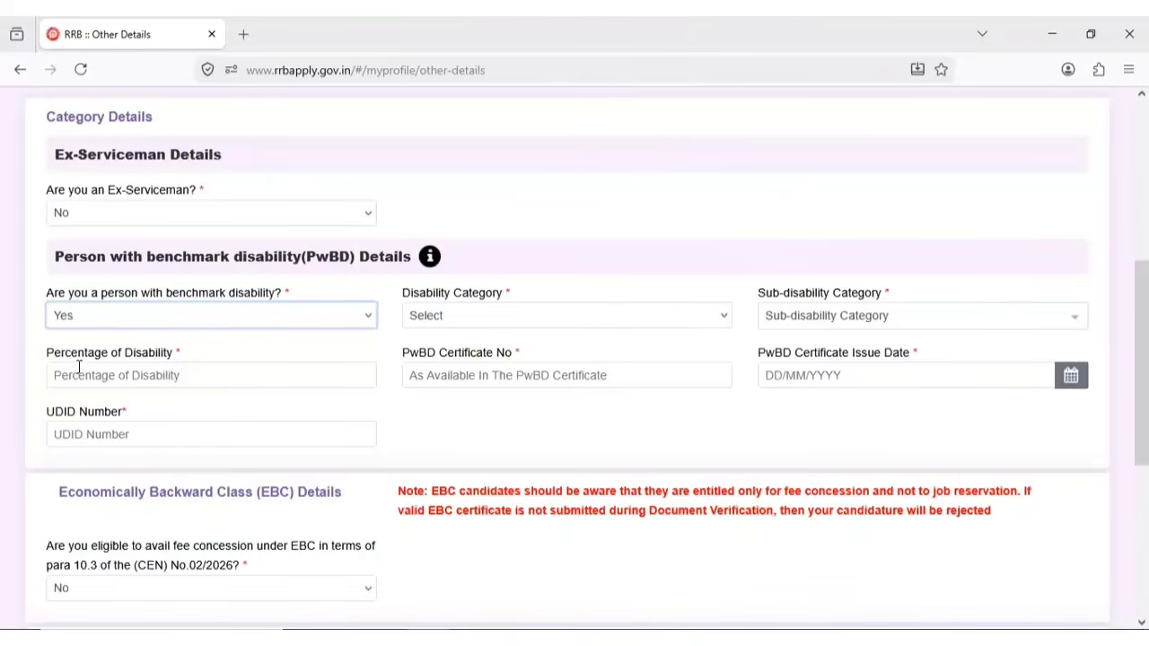
{"action": "left_click", "coordinate": [455, 319]}
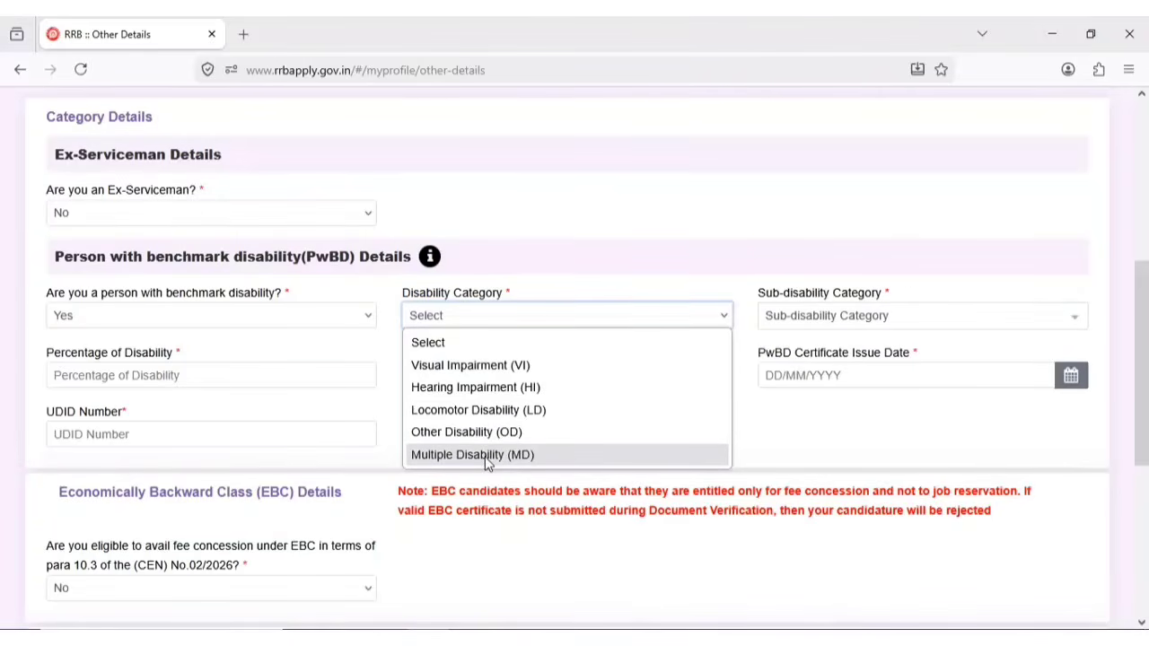
{"action": "left_click", "coordinate": [436, 372]}
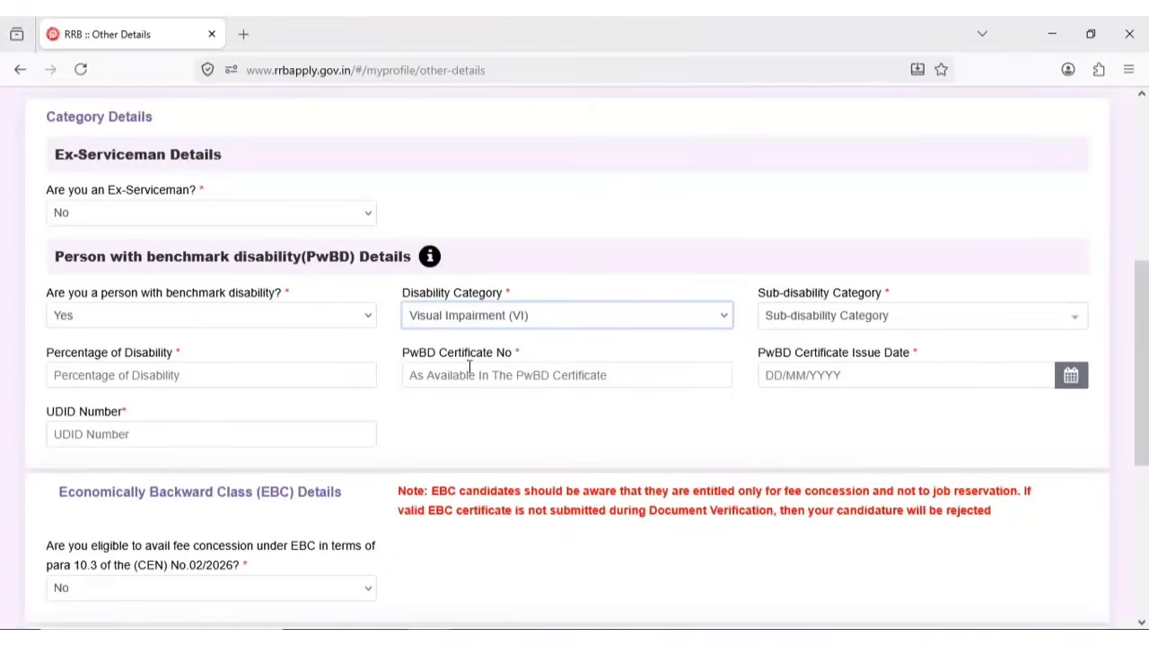
{"action": "left_click", "coordinate": [795, 318]}
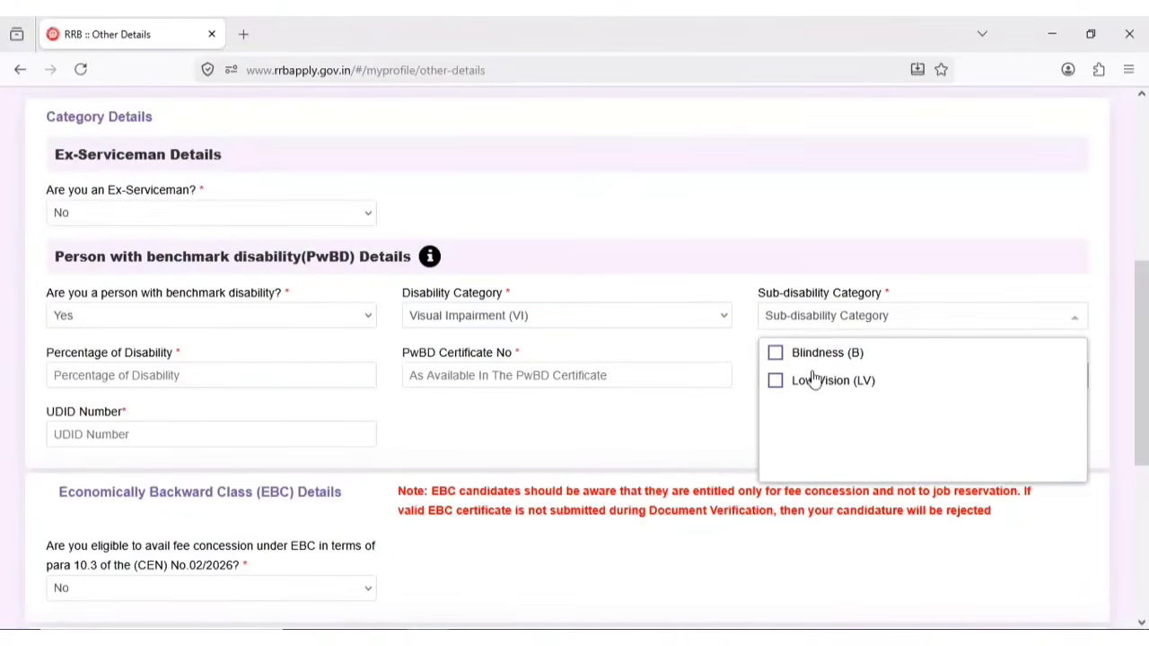
{"action": "left_click", "coordinate": [362, 417]}
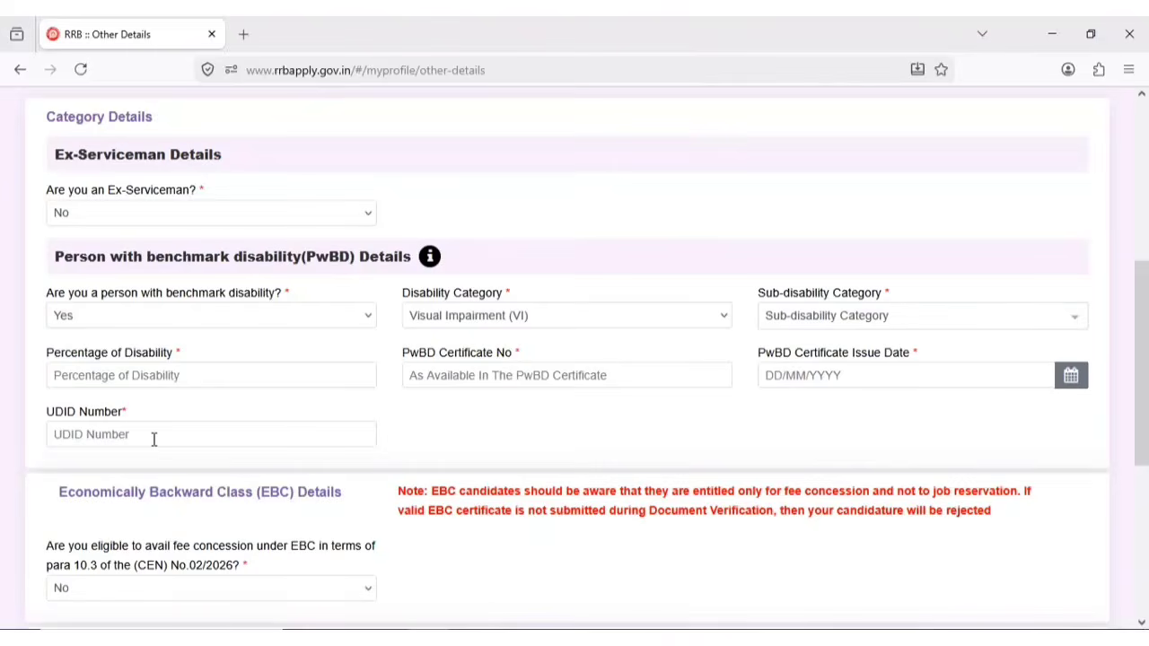
{"action": "left_click", "coordinate": [193, 323]}
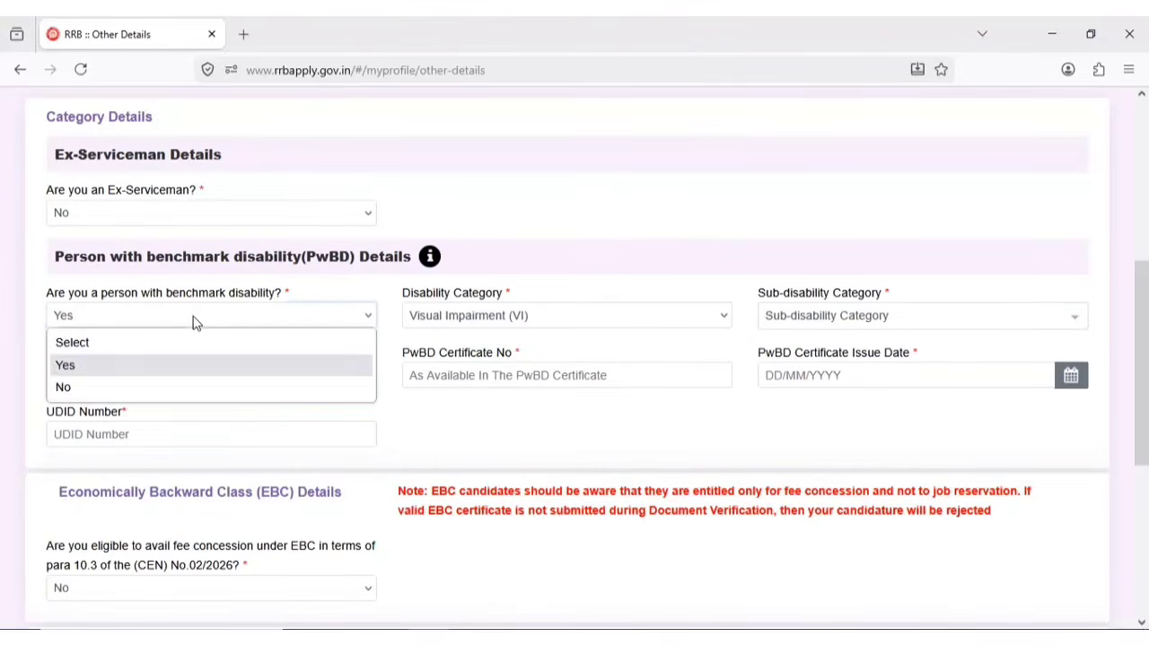
{"action": "left_click", "coordinate": [65, 388]}
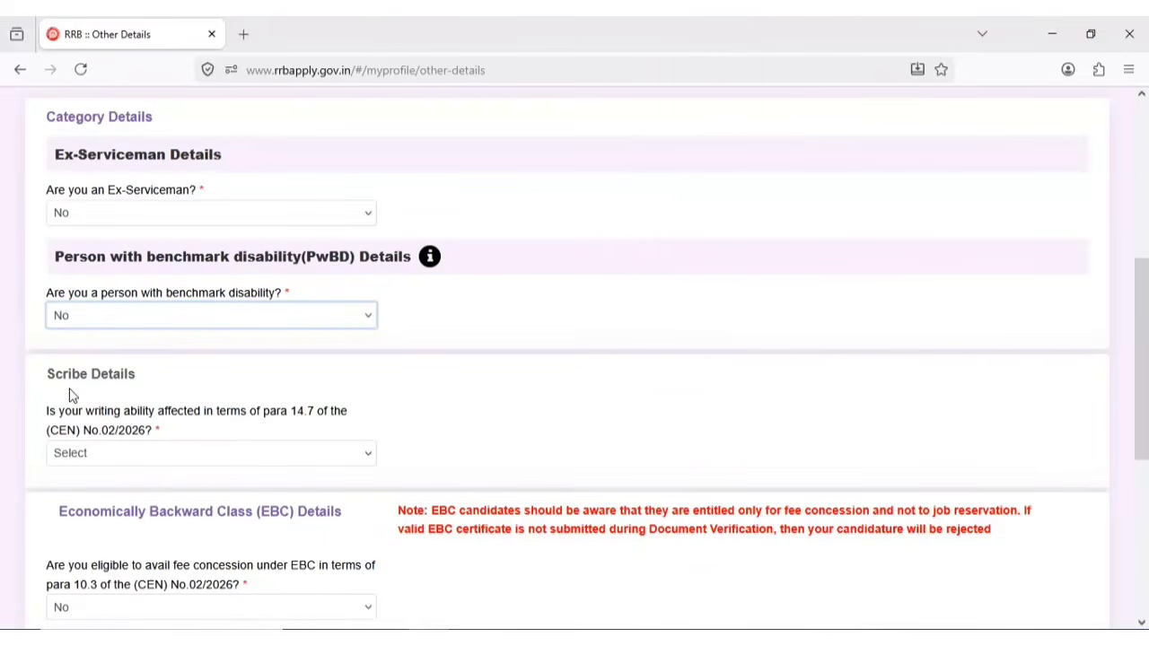
{"action": "left_click", "coordinate": [147, 461]}
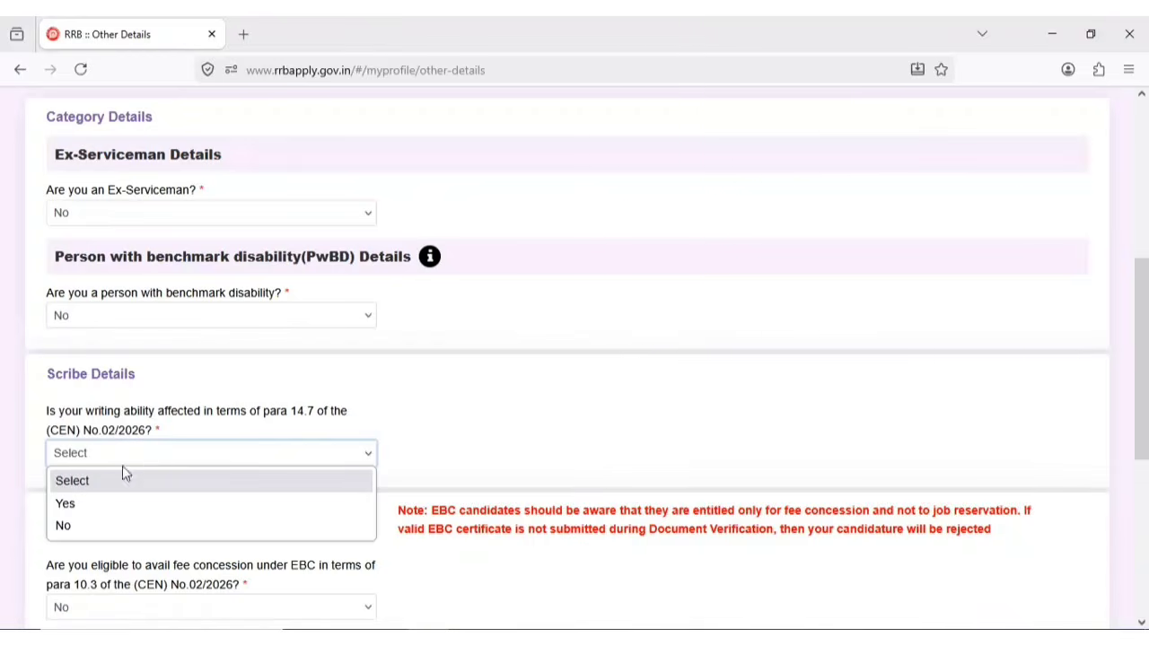
{"action": "left_click", "coordinate": [85, 505]}
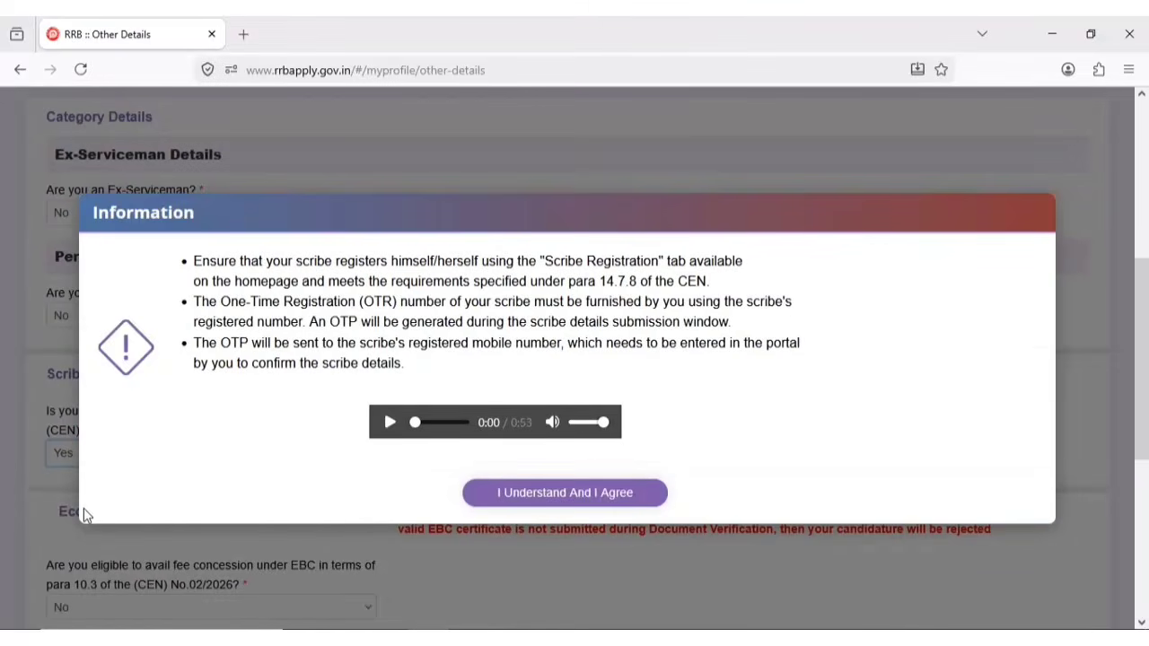
{"action": "left_click", "coordinate": [513, 506]}
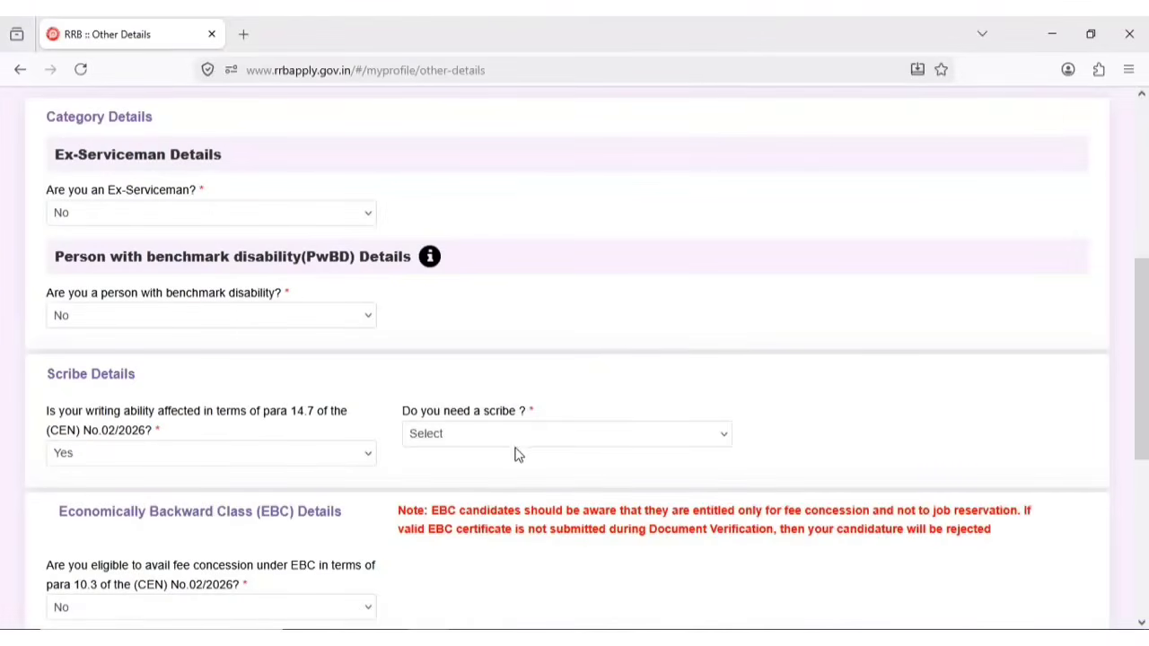
{"action": "left_click", "coordinate": [472, 437]}
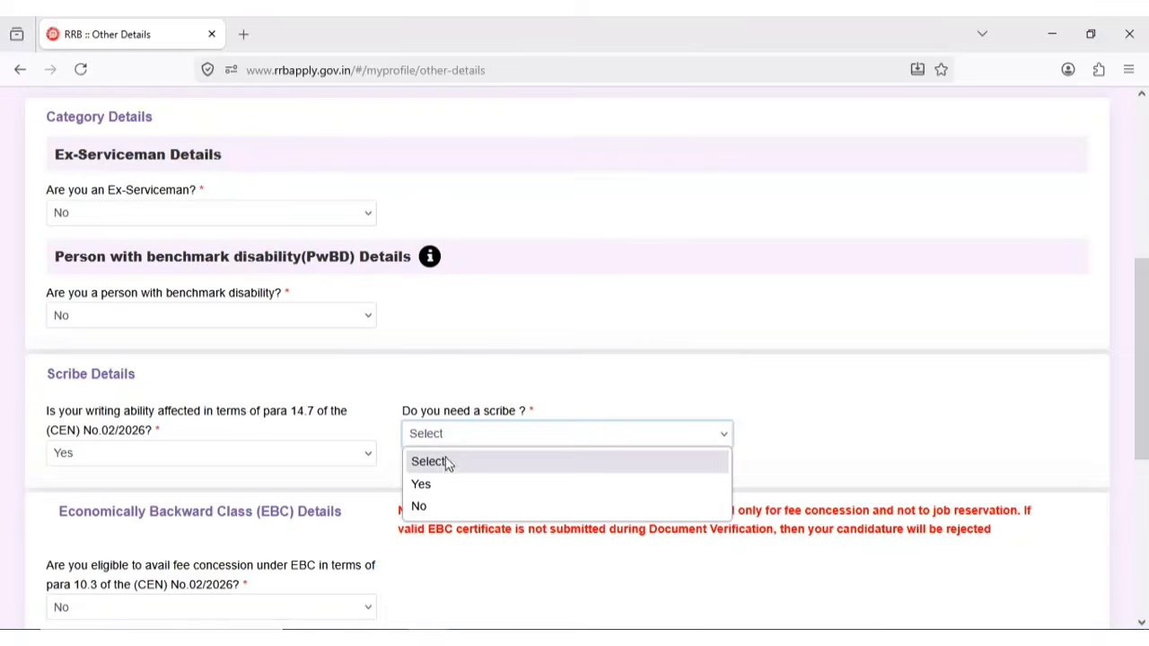
{"action": "left_click", "coordinate": [422, 485]}
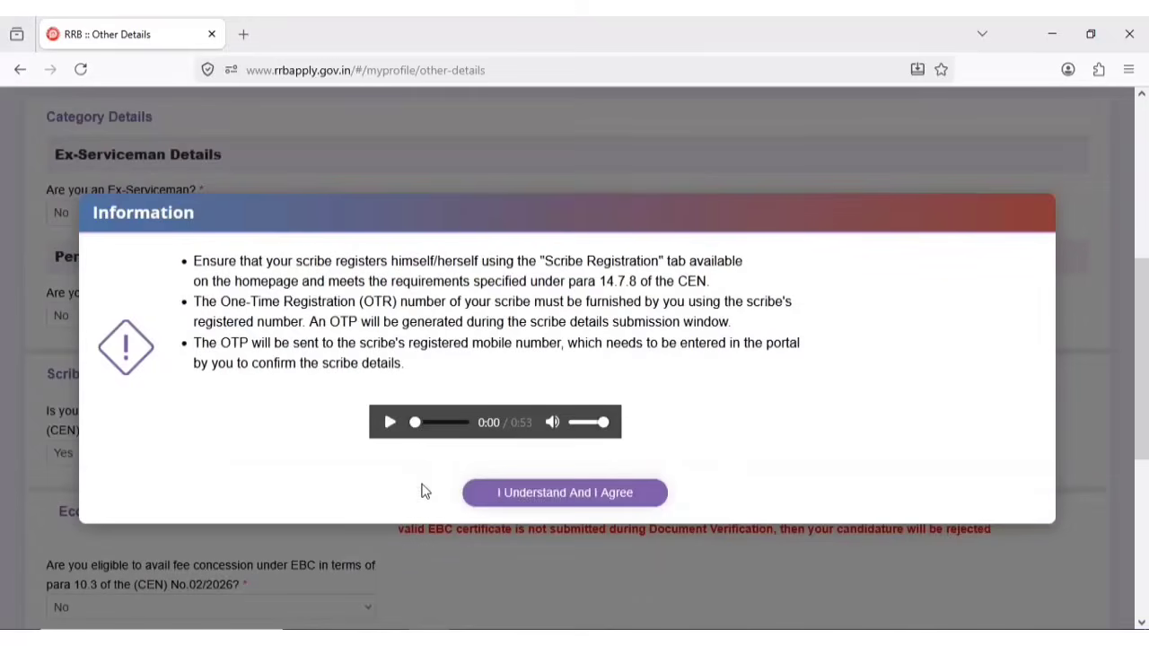
{"action": "left_click", "coordinate": [539, 497]}
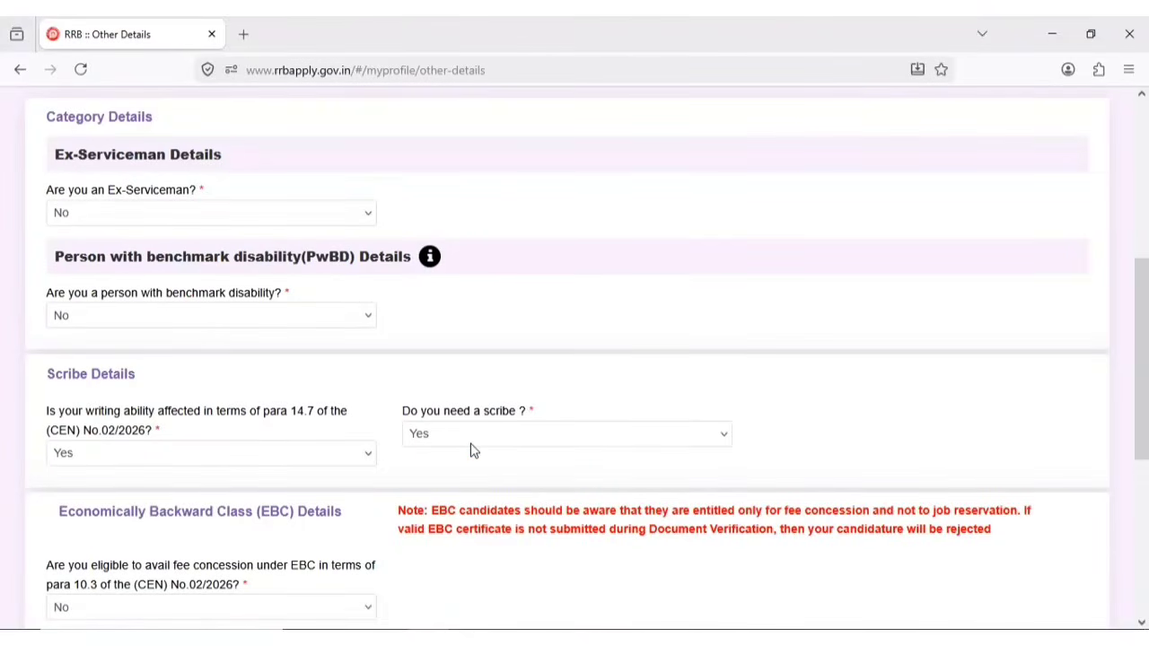
{"action": "left_click", "coordinate": [130, 454]}
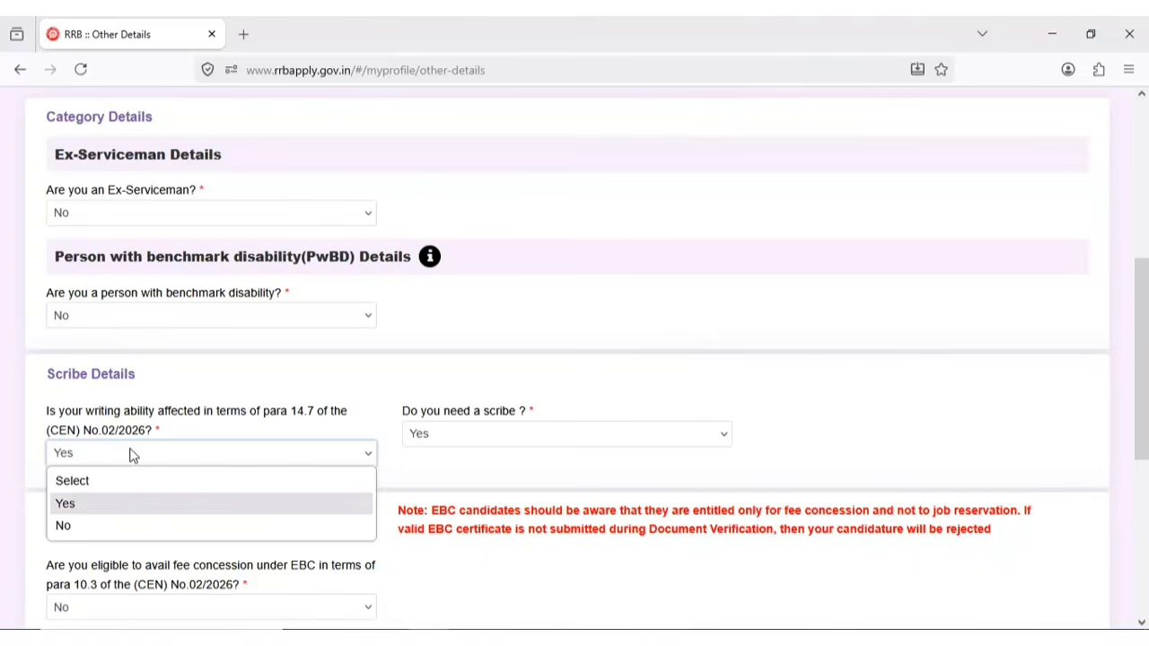
{"action": "left_click", "coordinate": [84, 528]}
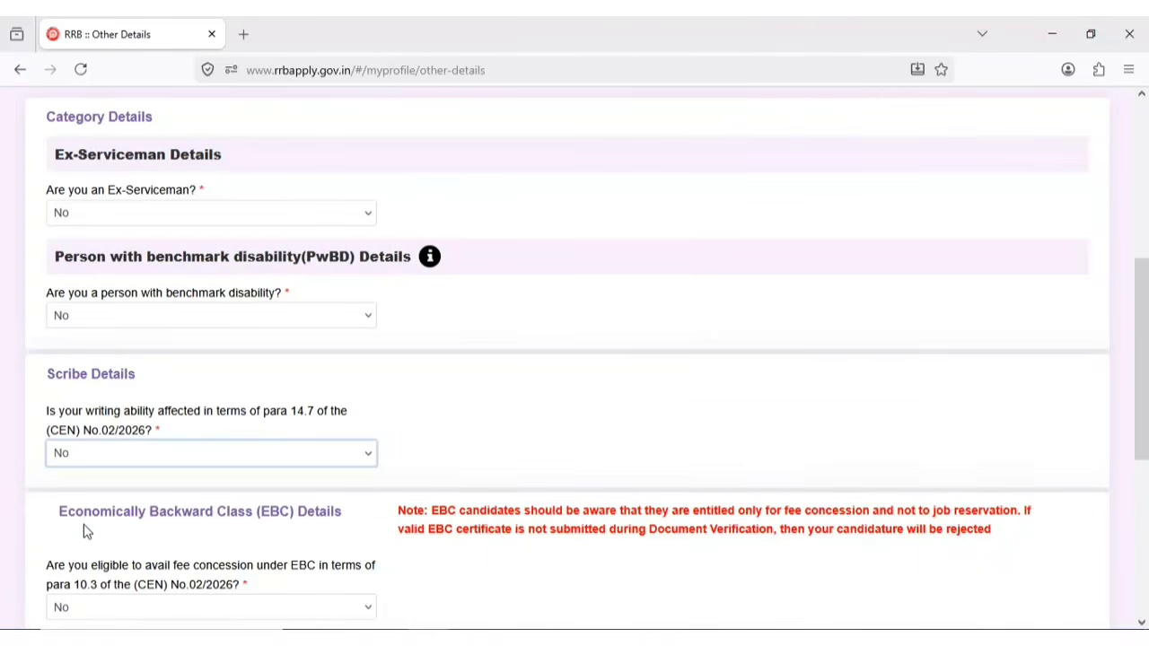
{"action": "left_click_drag", "start_coordinate": [1143, 457], "coordinate": [1143, 578]}
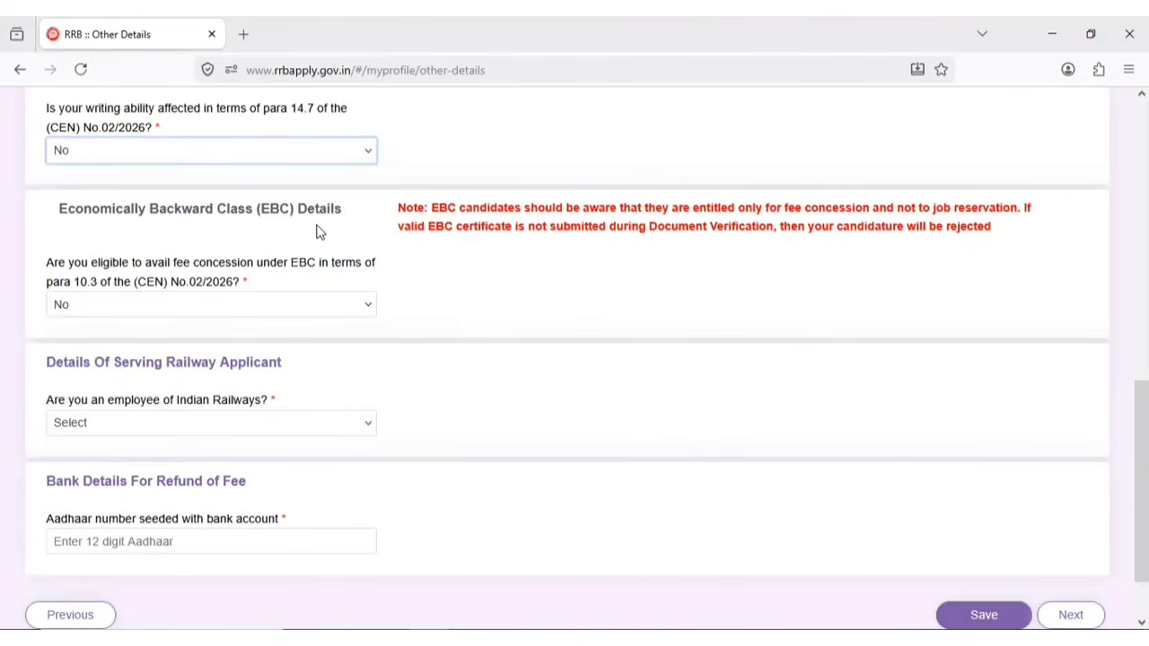
Step: Try Yes for EBC fee concession, dismiss its notice, then set it back to No
{"action": "left_click", "coordinate": [102, 310]}
{"action": "left_click", "coordinate": [66, 358]}
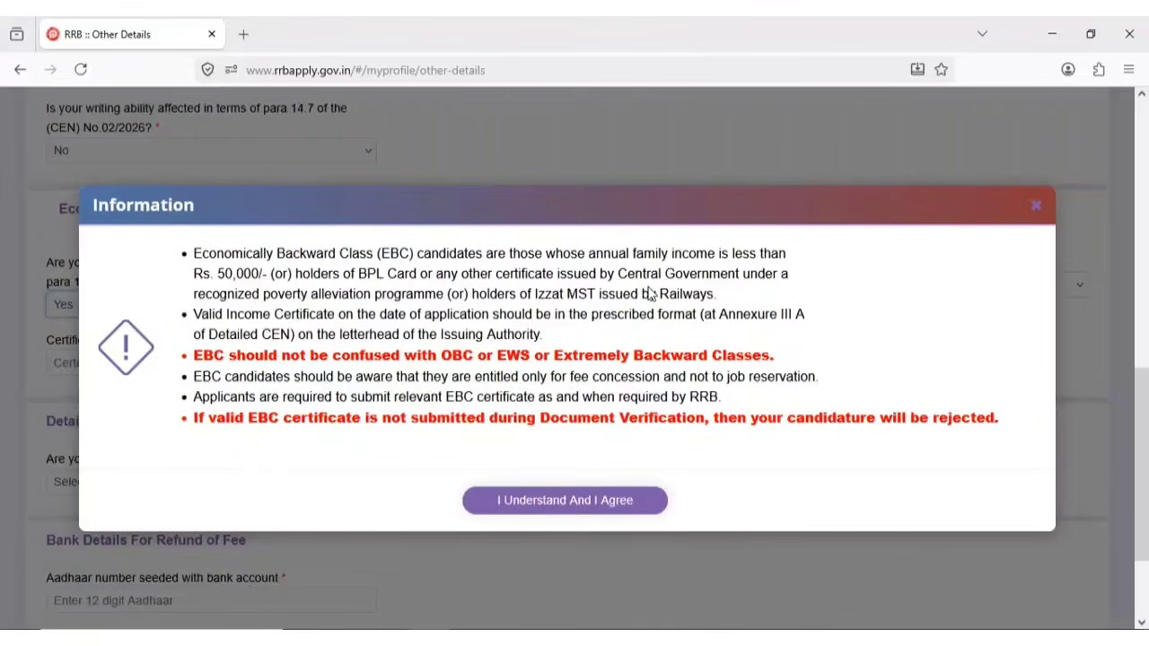
{"action": "left_click", "coordinate": [1037, 212]}
{"action": "left_click", "coordinate": [124, 307]}
{"action": "left_click", "coordinate": [67, 375]}
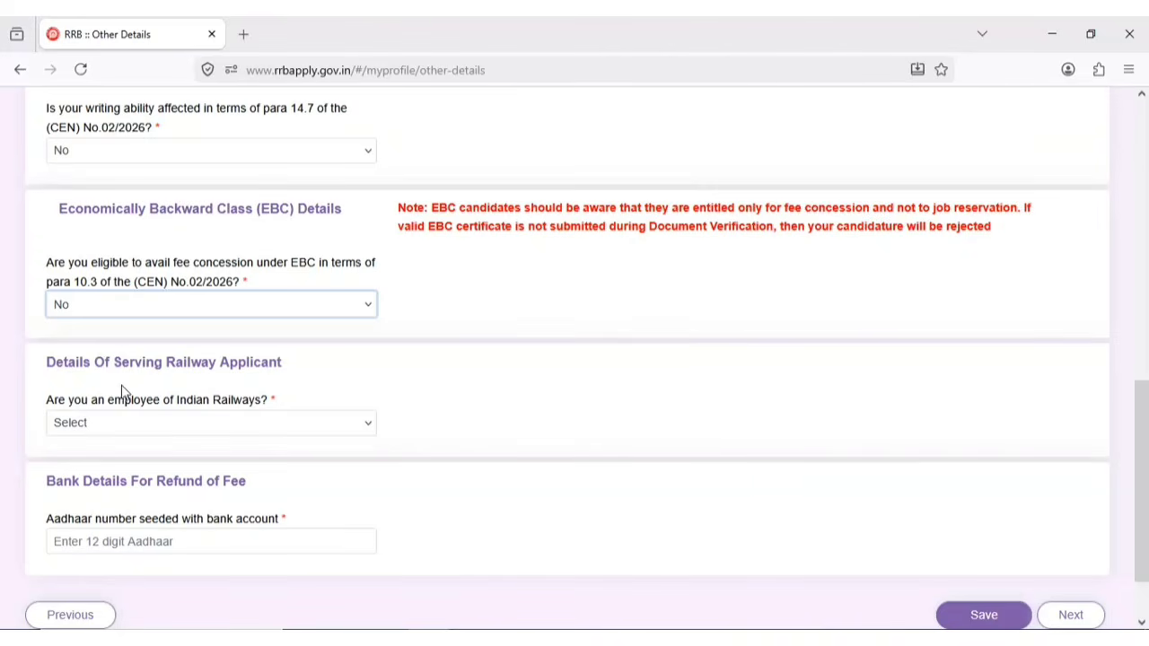
Step: Switch the Indian Railways employee answer to Yes, then settle on No
{"action": "left_click", "coordinate": [90, 428]}
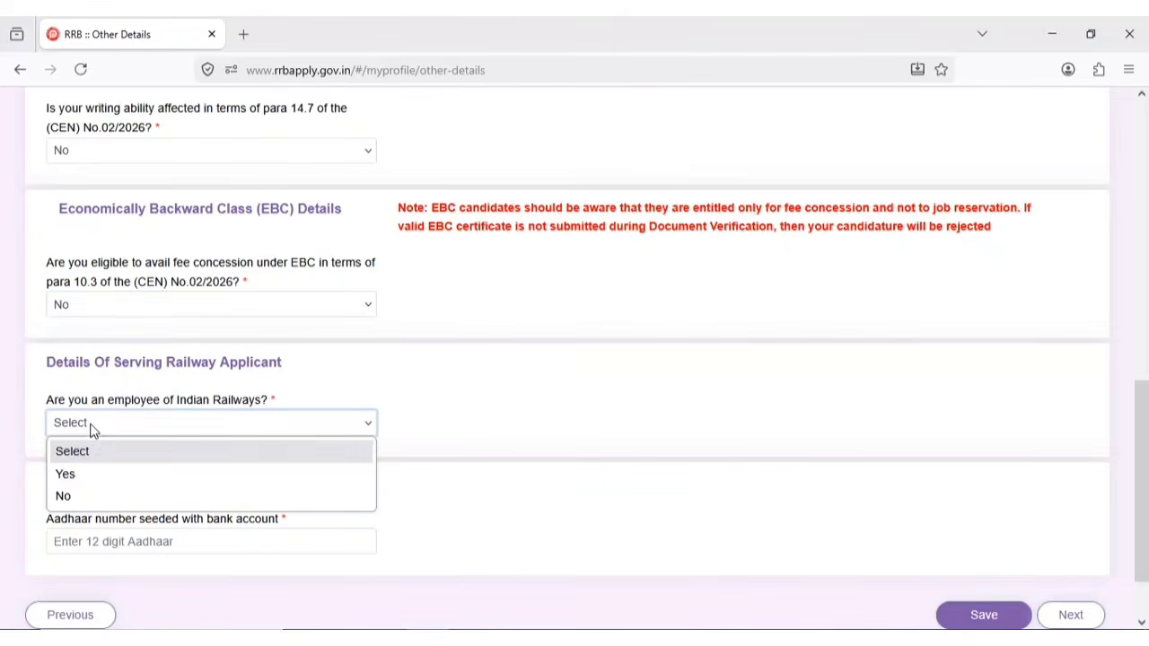
{"action": "left_click", "coordinate": [95, 476]}
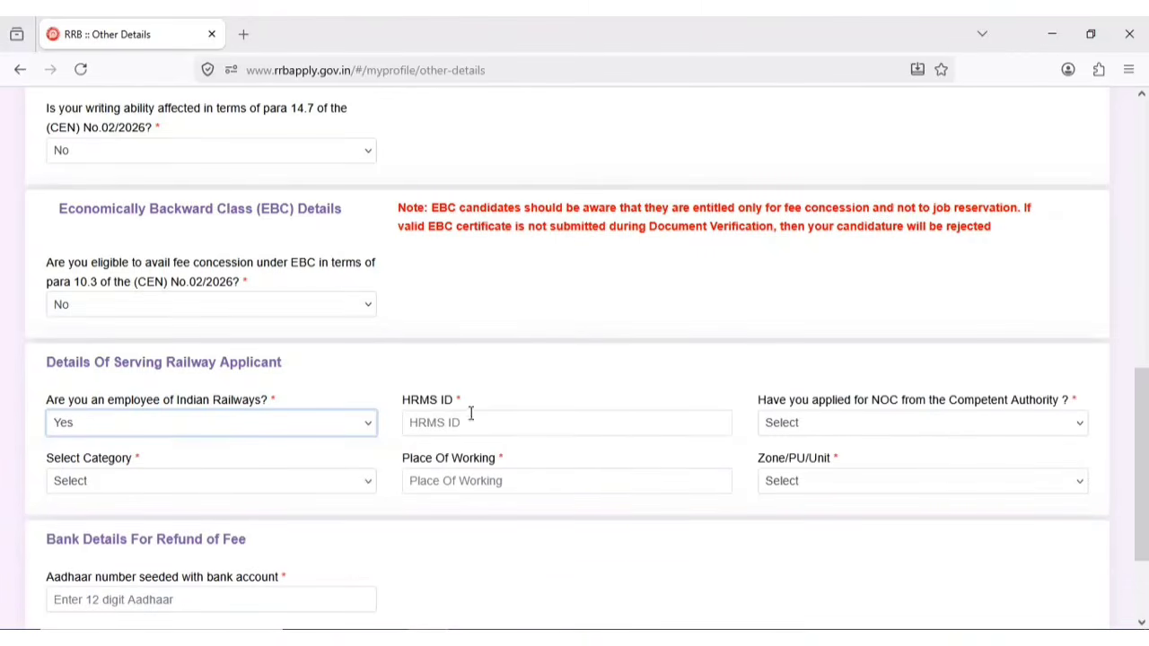
{"action": "left_click", "coordinate": [214, 420]}
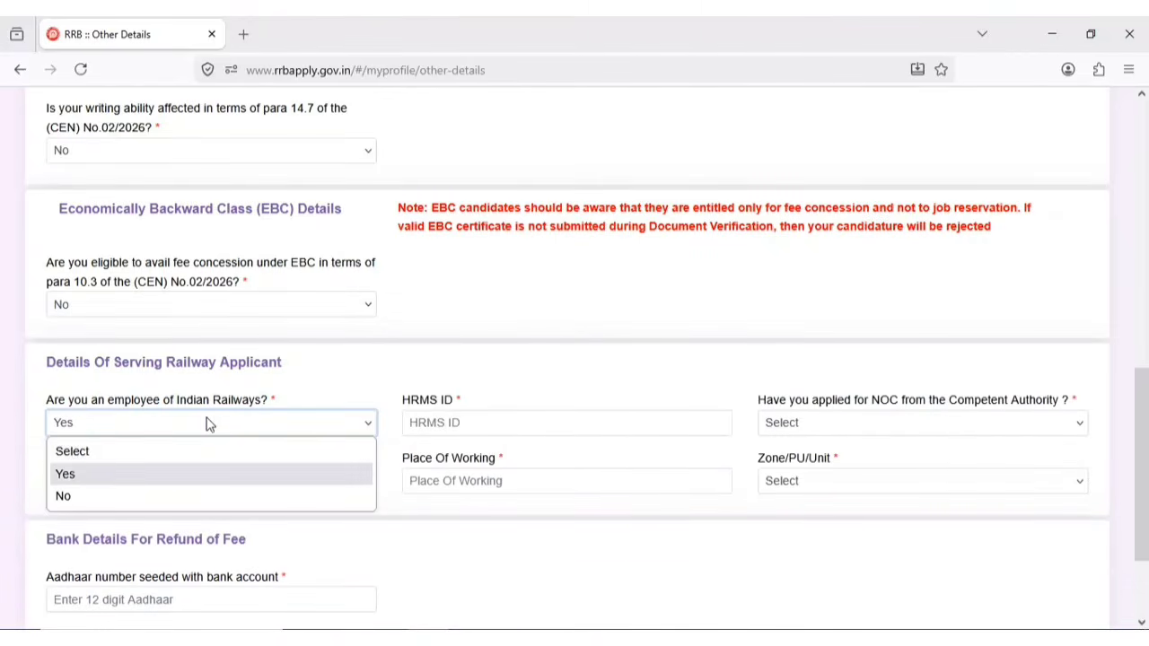
{"action": "left_click", "coordinate": [122, 494]}
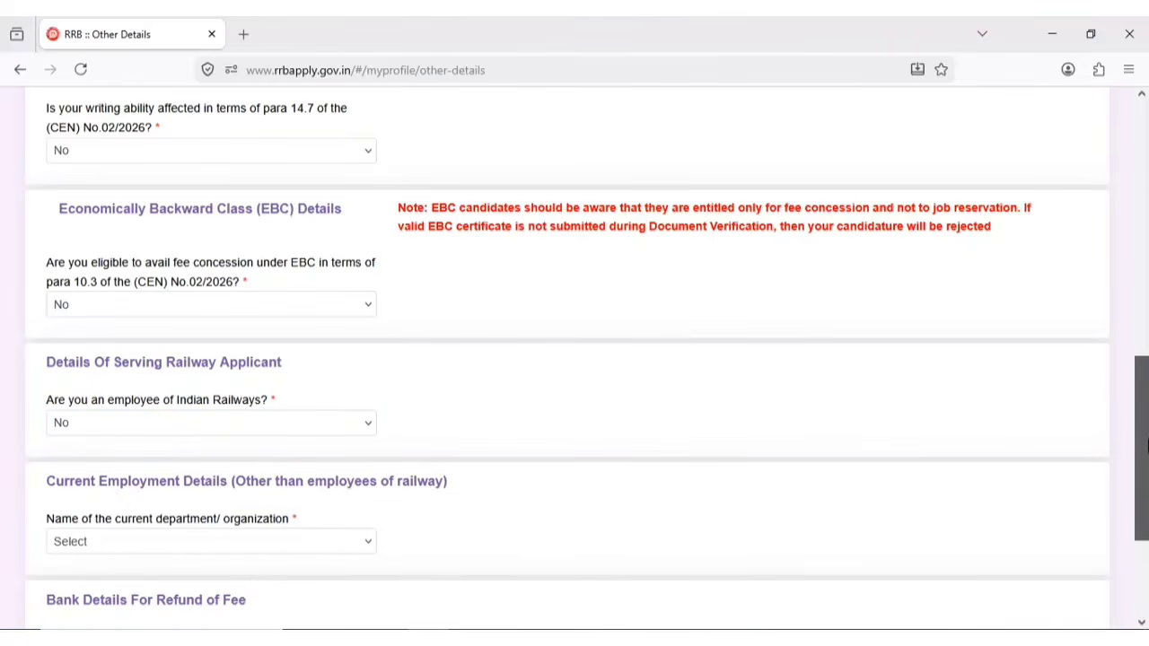
Step: Set current organisation to Not Applicable, save Other Details, and continue to Educational Qualification
{"action": "scroll", "coordinate": [1146, 506], "scroll_direction": "down", "scroll_amount": 2}
{"action": "left_click_drag", "start_coordinate": [1147, 505], "coordinate": [1147, 517]}
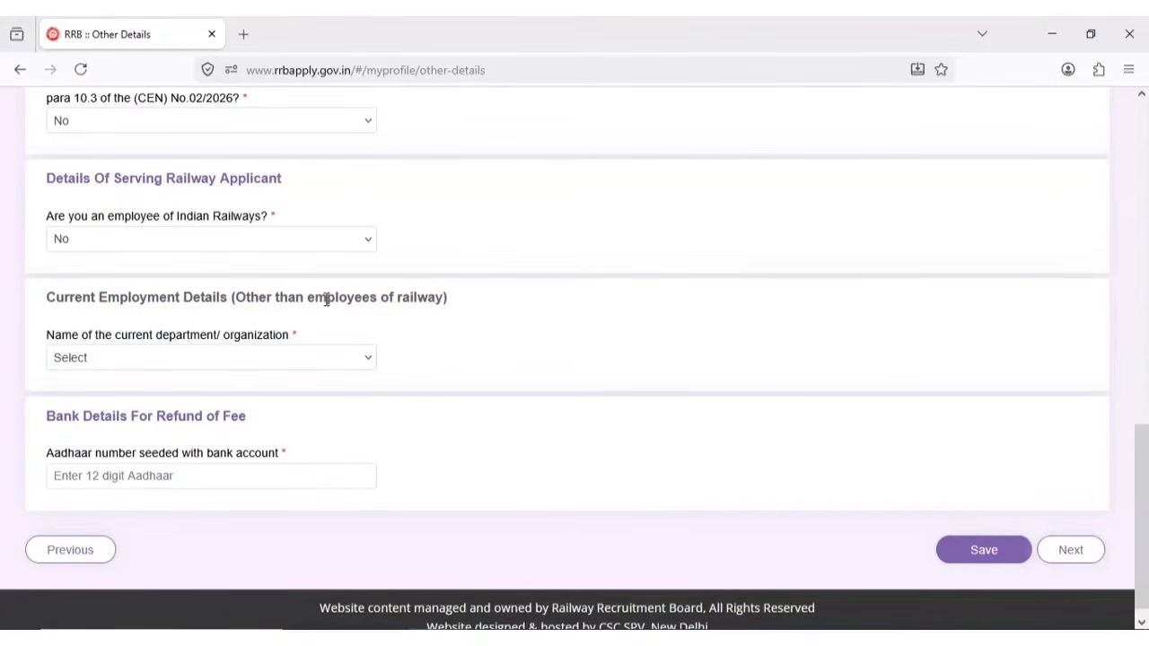
{"action": "left_click", "coordinate": [87, 357]}
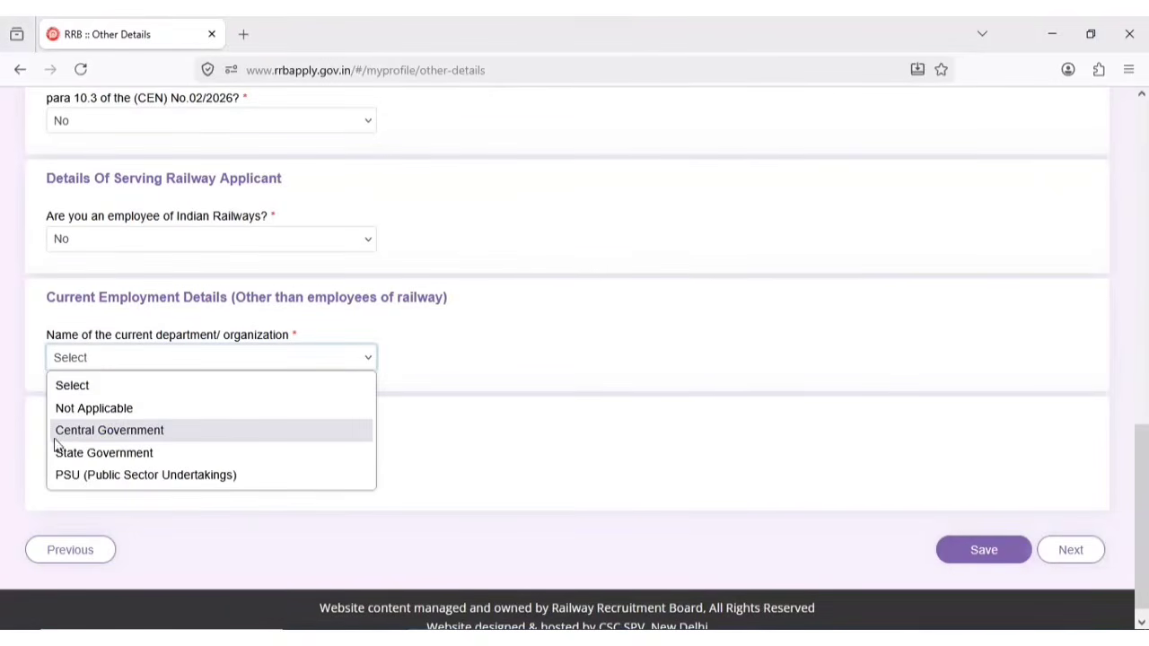
{"action": "left_click", "coordinate": [116, 415]}
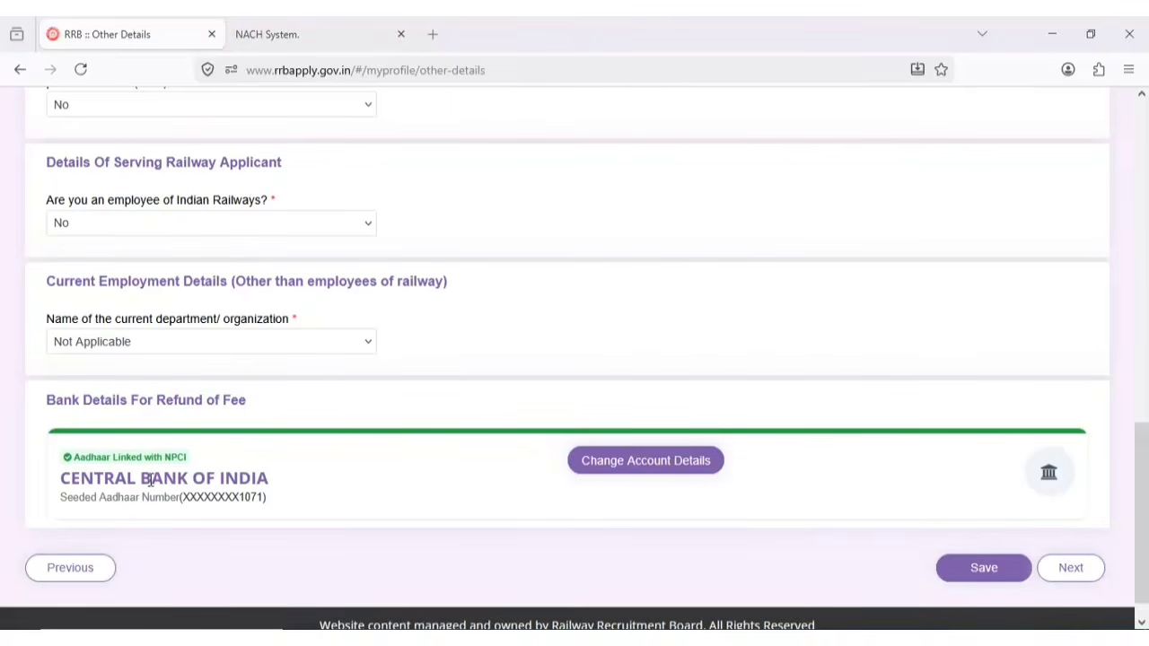
{"action": "left_click", "coordinate": [1002, 575]}
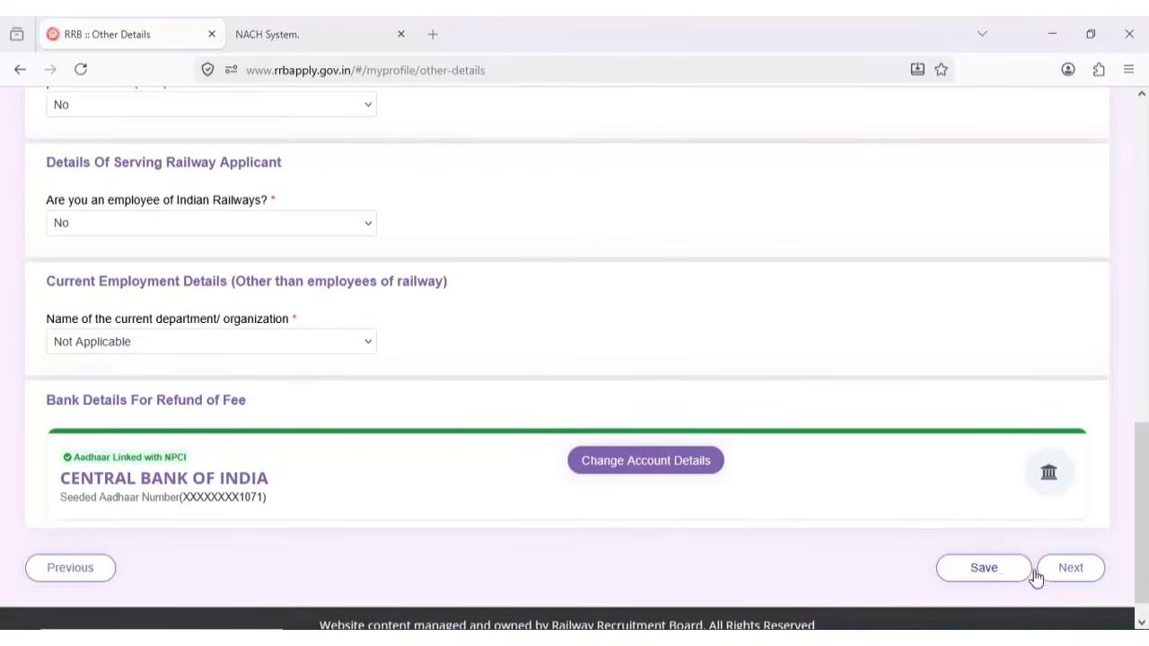
{"action": "left_click", "coordinate": [1085, 575]}
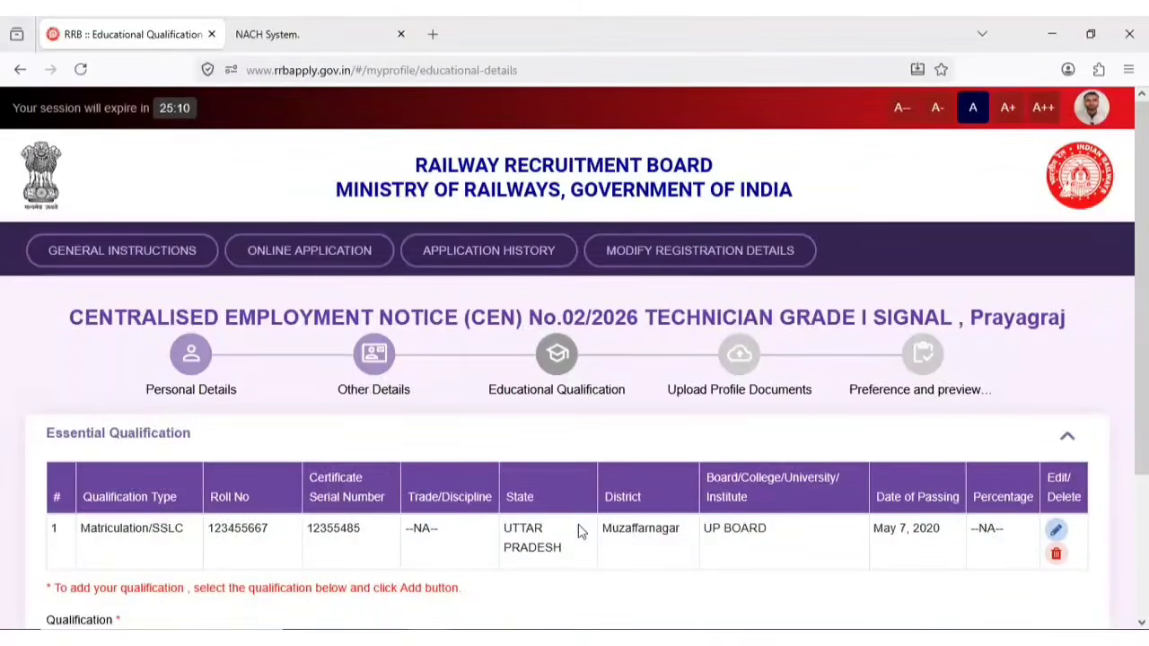
Step: Update the Matriculation/SSLC entry and open the Qualification list for the next entry
{"action": "scroll", "coordinate": [748, 503], "scroll_direction": "down", "scroll_amount": 4}
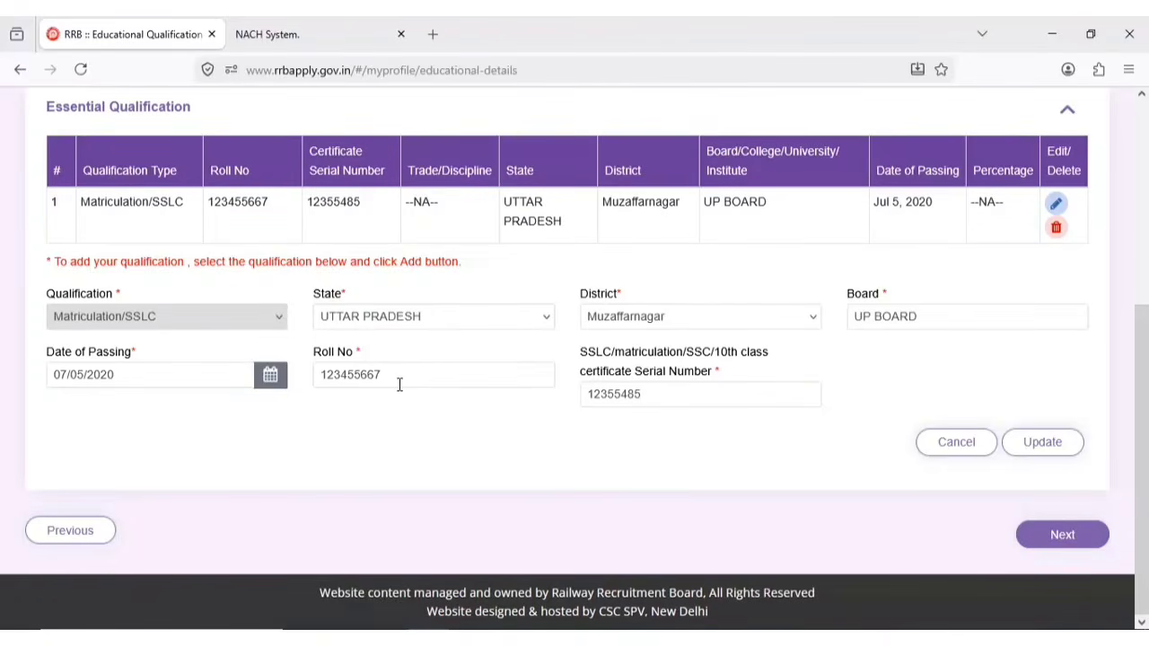
{"action": "left_click", "coordinate": [1062, 452]}
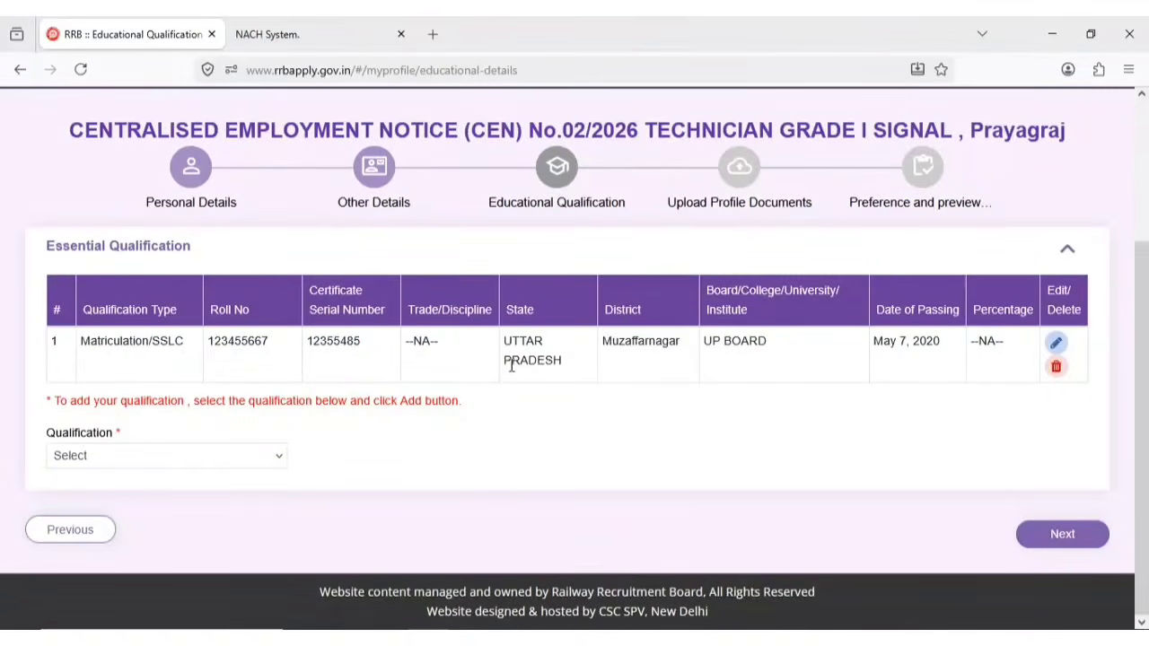
{"action": "left_click", "coordinate": [99, 459]}
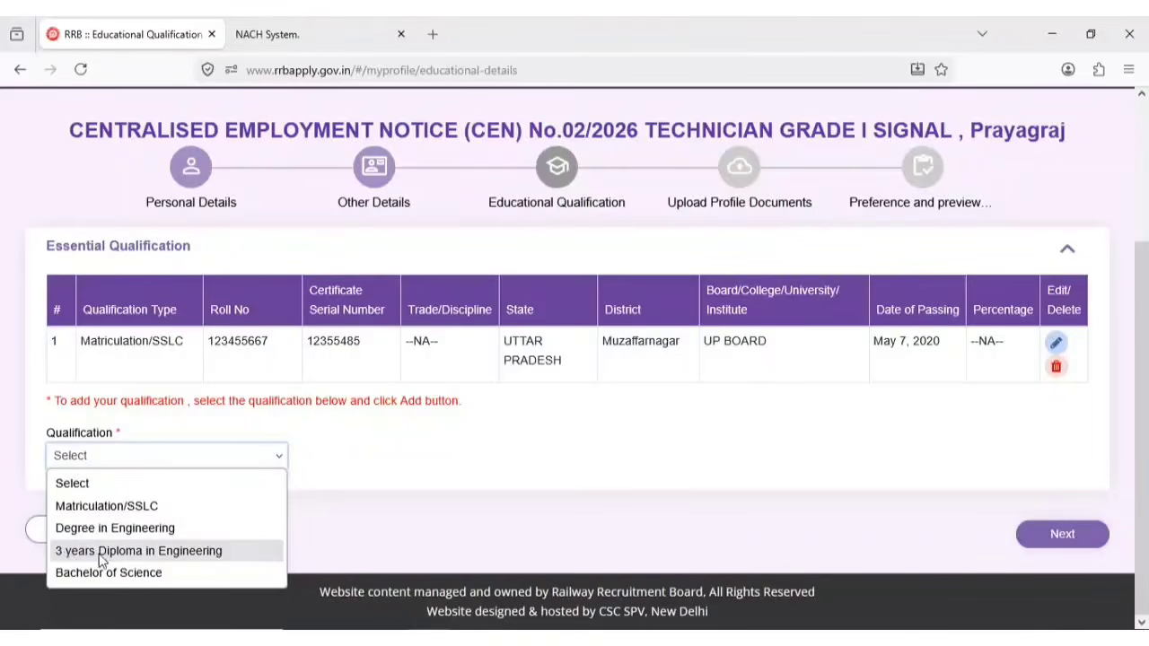
Step: Choose 3 years Diploma in Engineering, discipline Electronics, with course name POLYTECHNIC
{"action": "left_click", "coordinate": [167, 551]}
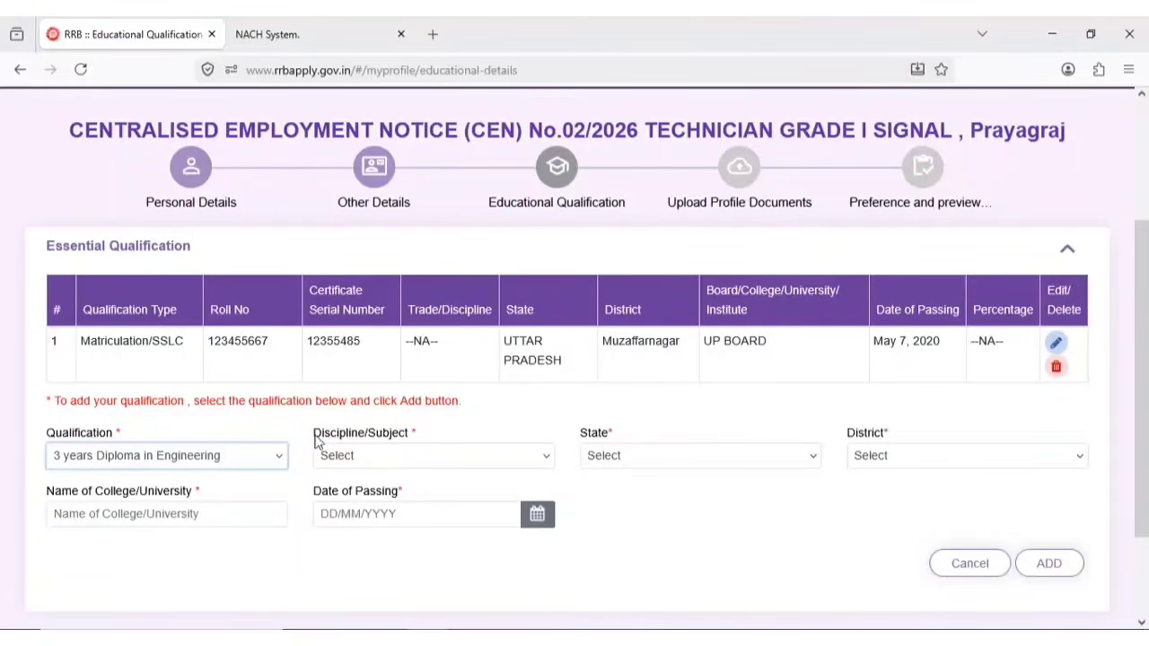
{"action": "left_click", "coordinate": [366, 461]}
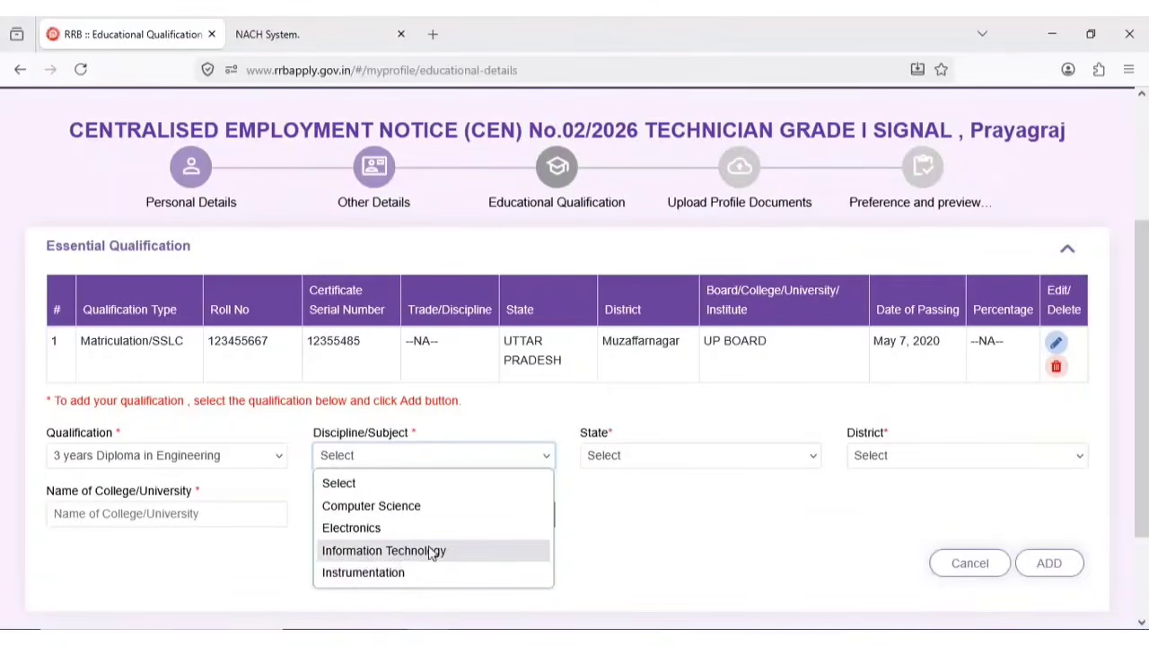
{"action": "left_click", "coordinate": [372, 528]}
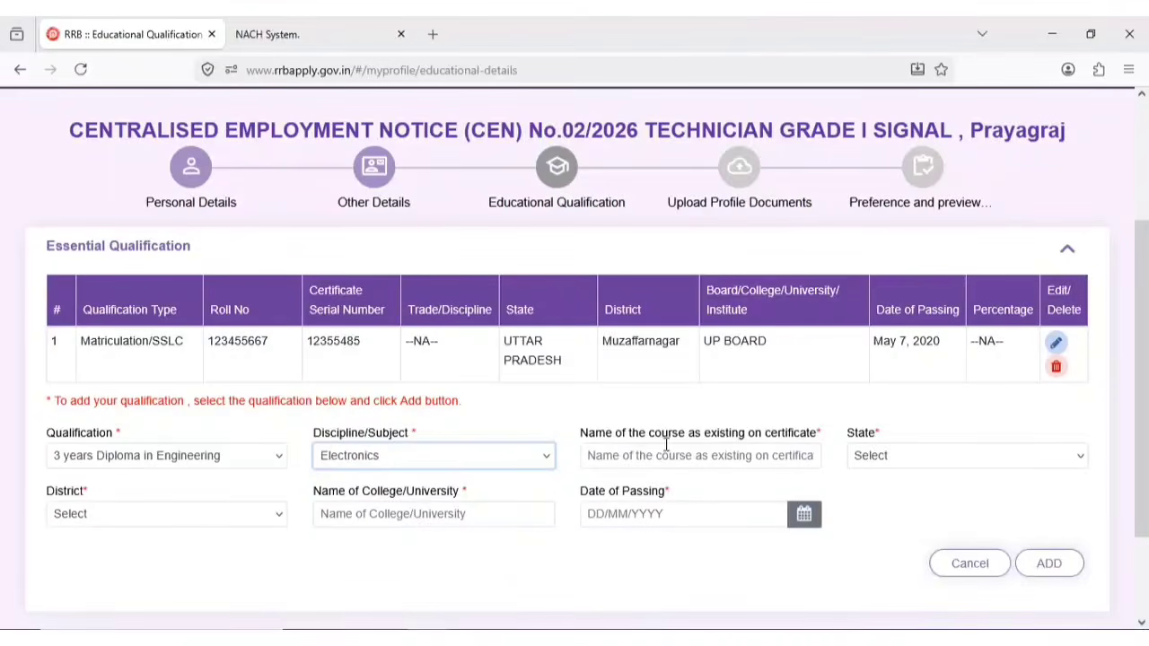
{"action": "left_click", "coordinate": [718, 454]}
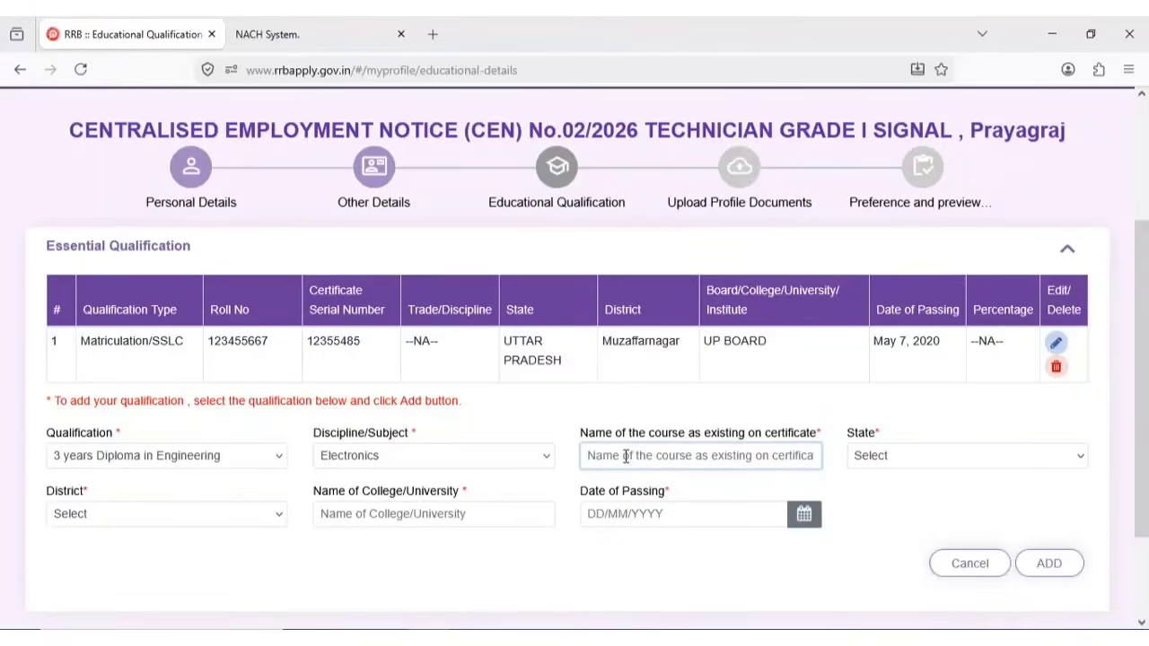
{"action": "type", "text": "POLYTECHNIC"}
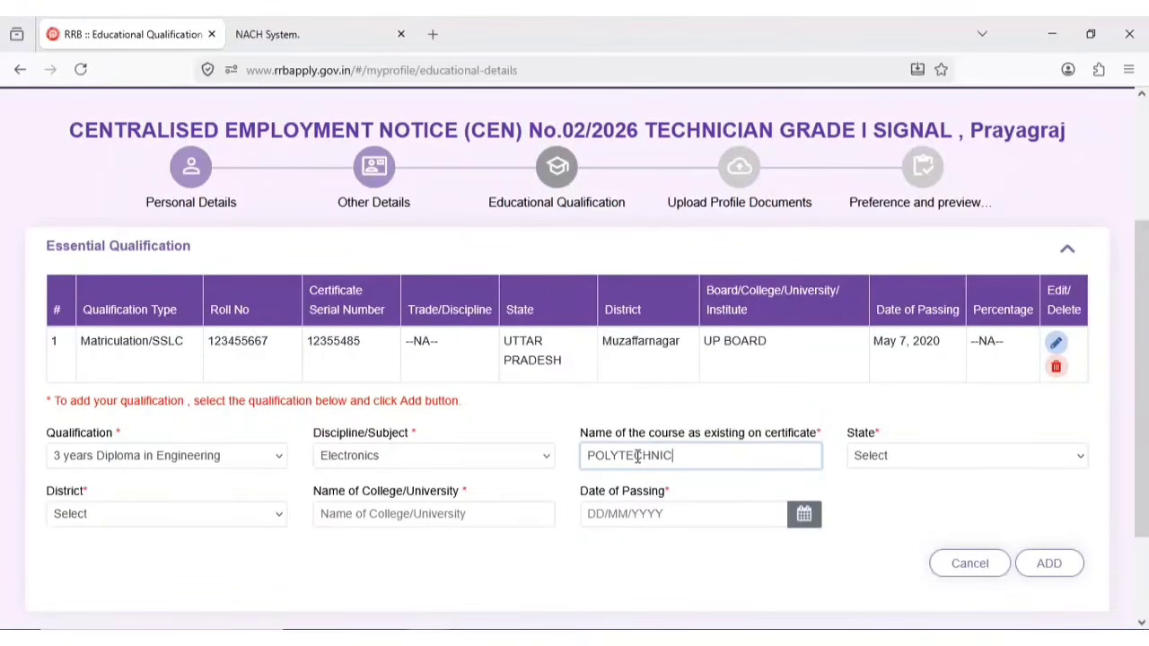
Step: Set the institute's state to UTTAR PRADESH and pick its district
{"action": "left_click", "coordinate": [875, 459]}
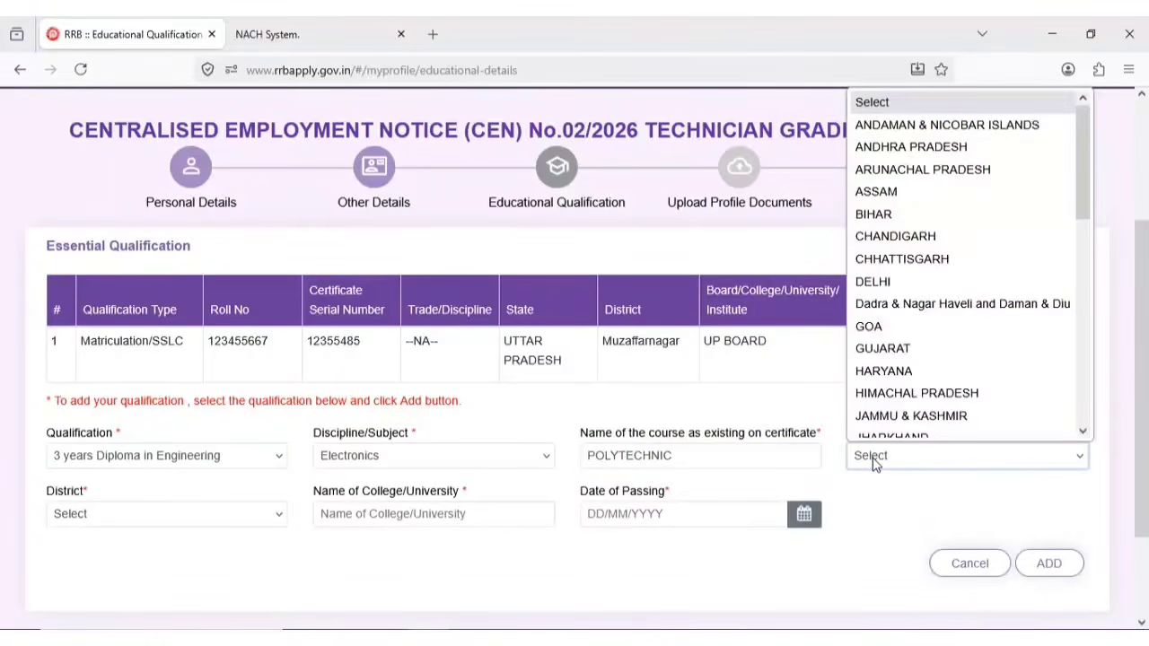
{"action": "key", "text": "u"}
{"action": "key", "text": "Return"}
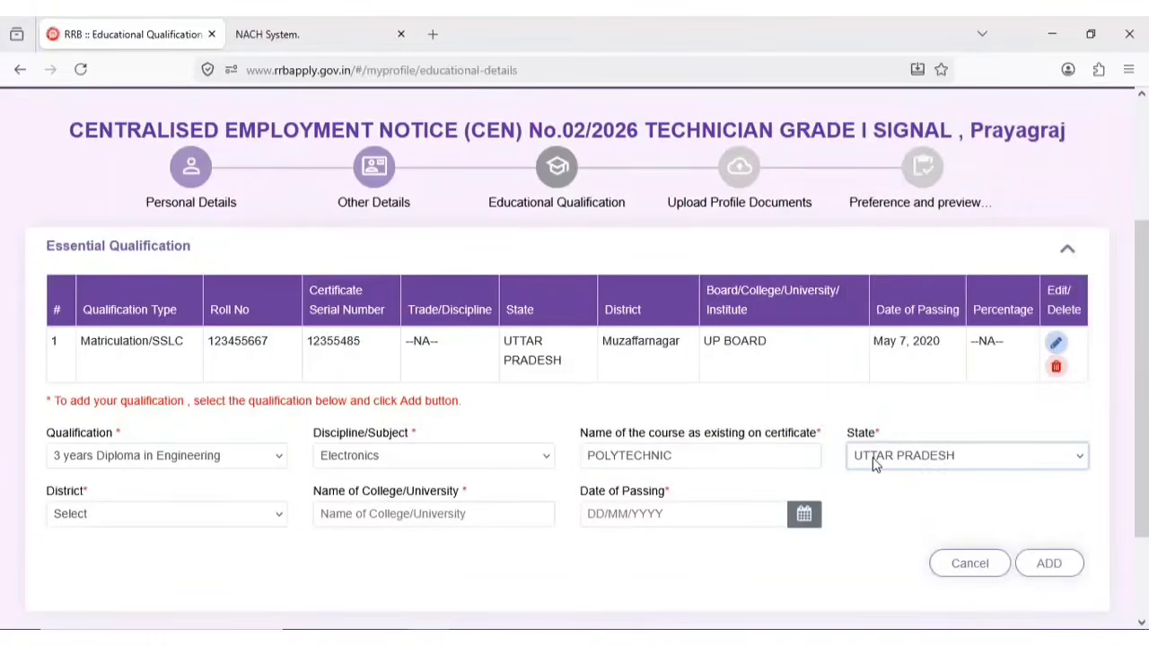
{"action": "left_click", "coordinate": [149, 517]}
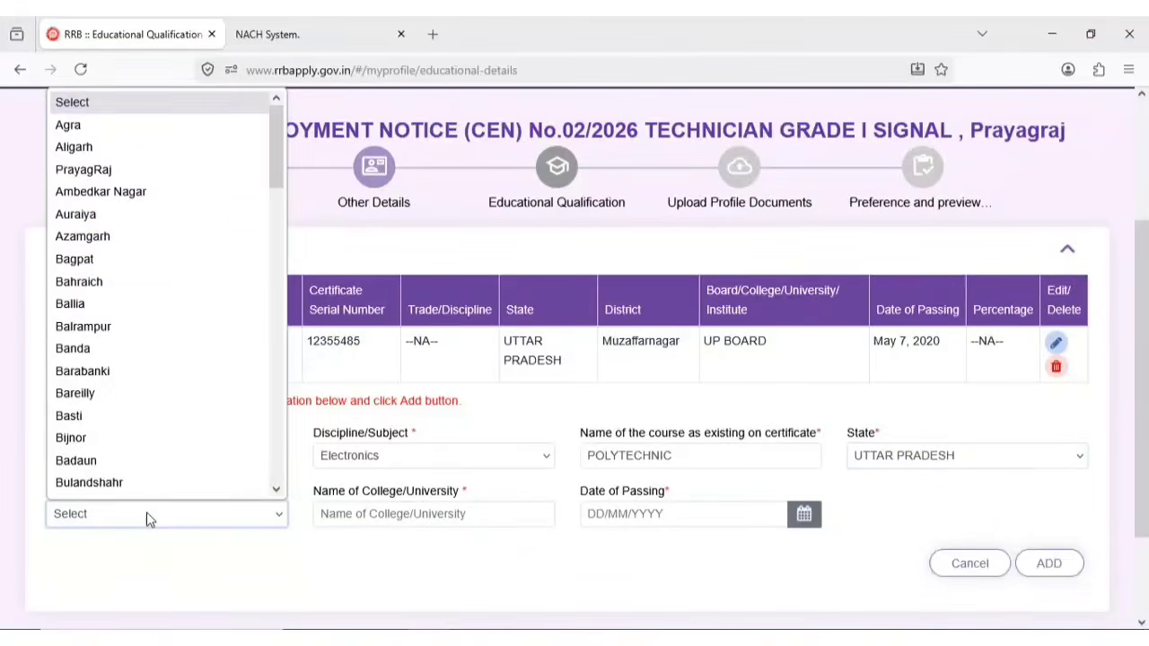
{"action": "key", "text": "m"}
{"action": "key", "text": "e"}
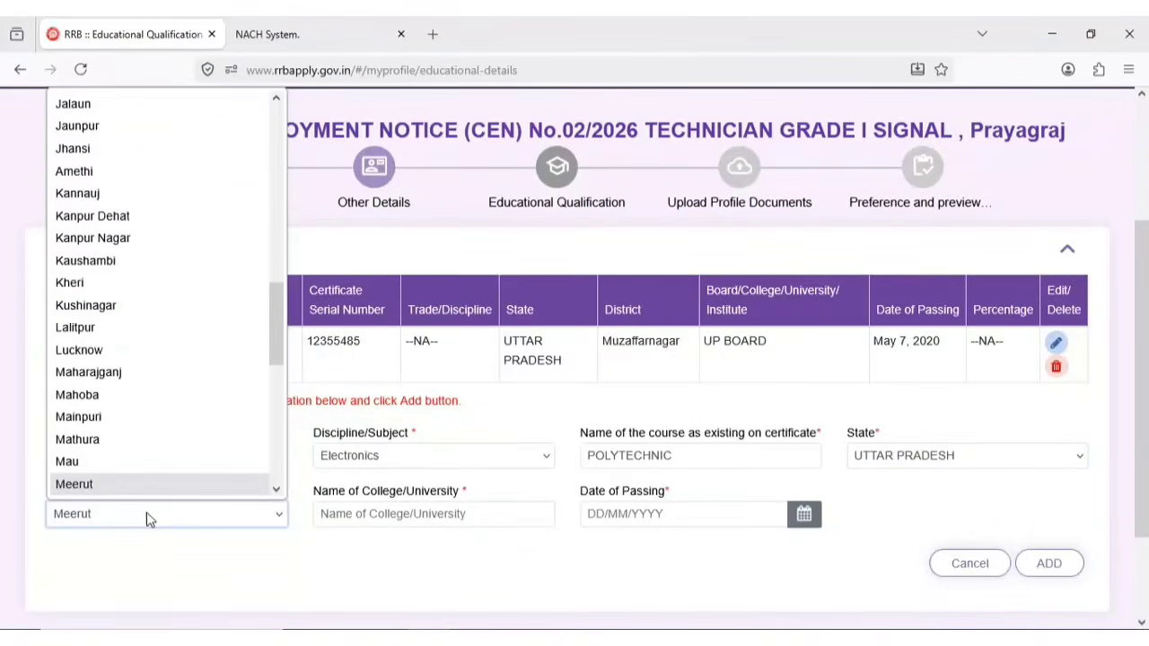
{"action": "key", "text": "Return"}
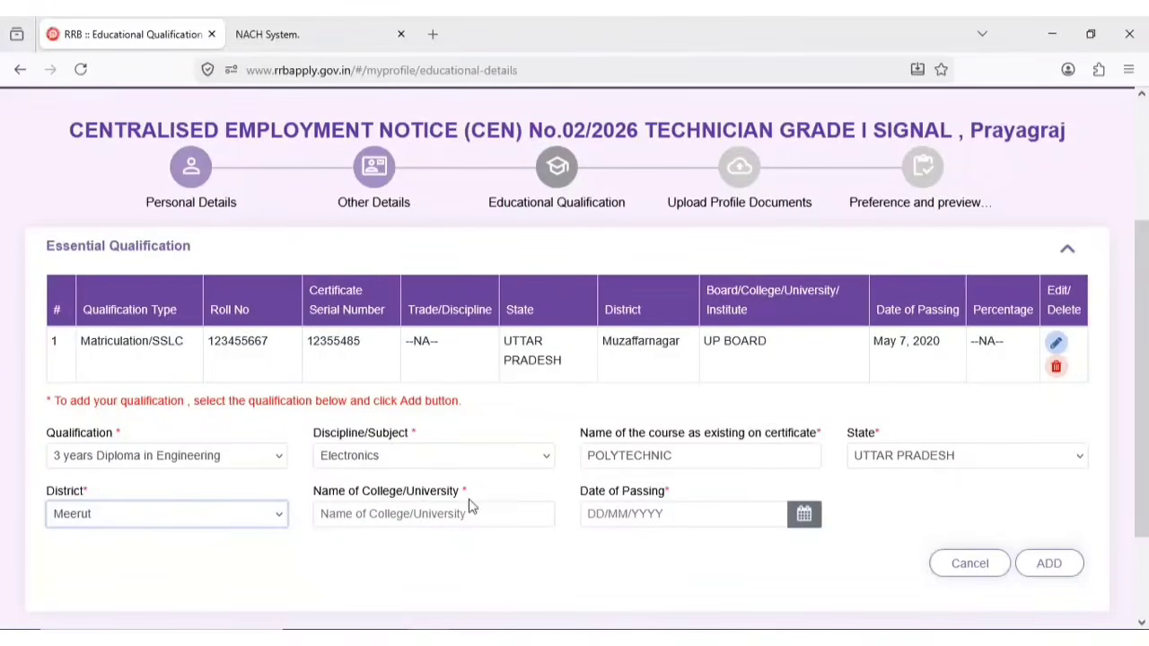
Step: Paste the polytechnic college name, enter passing date 04/06/2025, and add the diploma row
{"action": "left_click", "coordinate": [363, 514]}
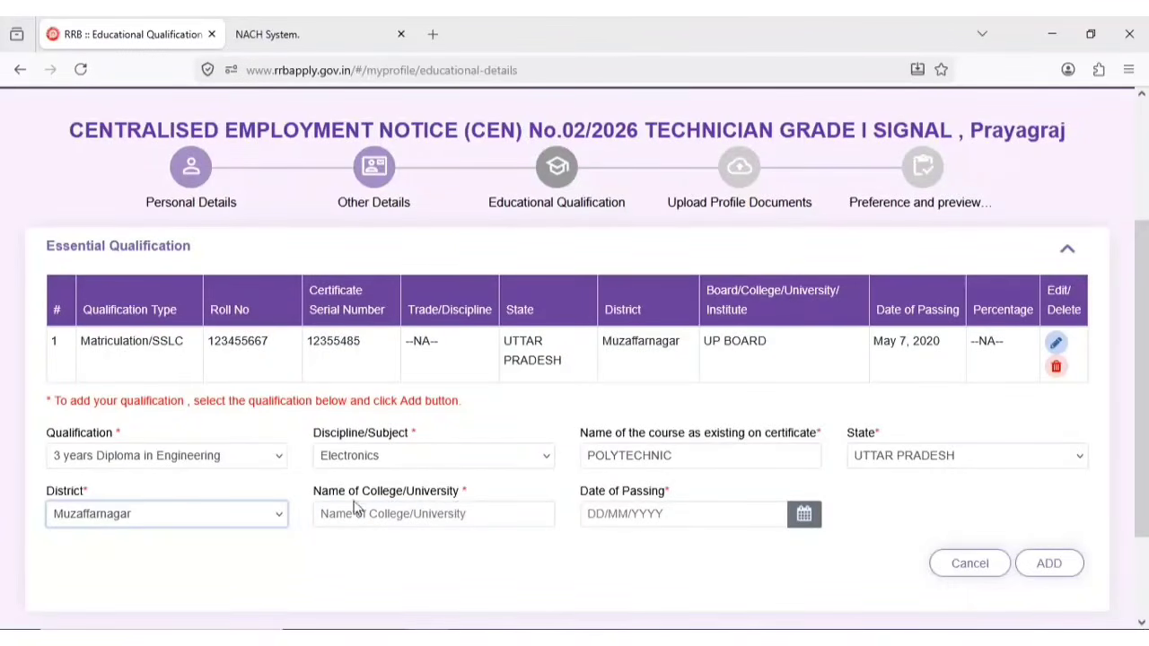
{"action": "left_click", "coordinate": [350, 514]}
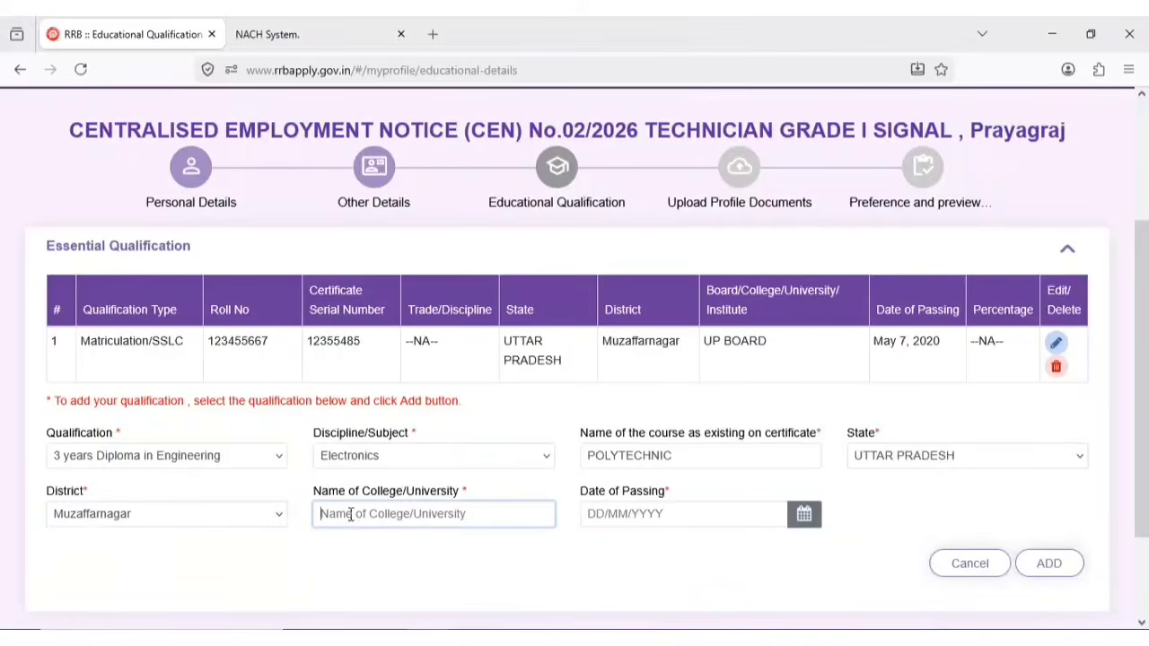
{"action": "key", "text": "ctrl+v"}
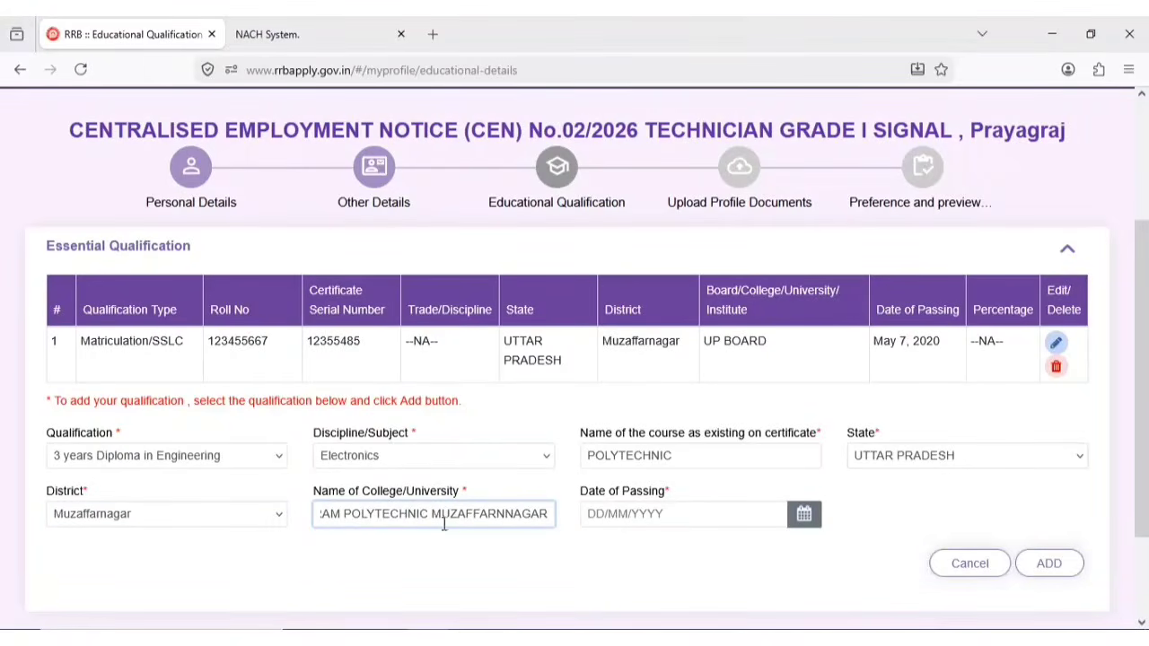
{"action": "left_click", "coordinate": [593, 515]}
{"action": "type", "text": "04/06/2025"}
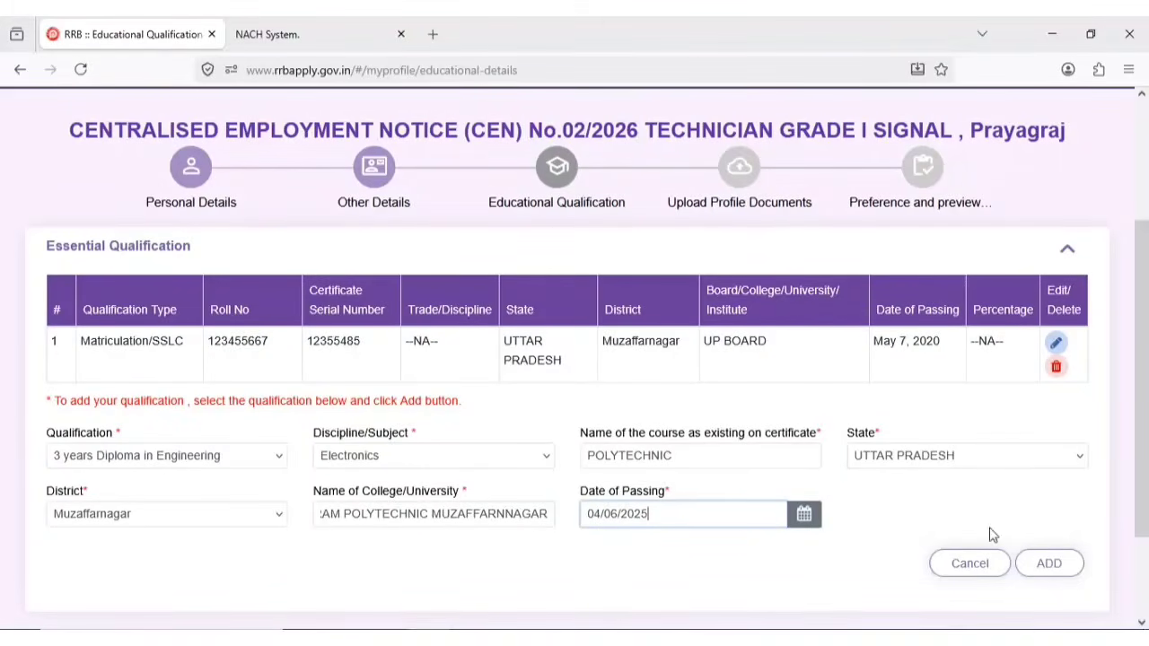
{"action": "left_click", "coordinate": [1051, 564]}
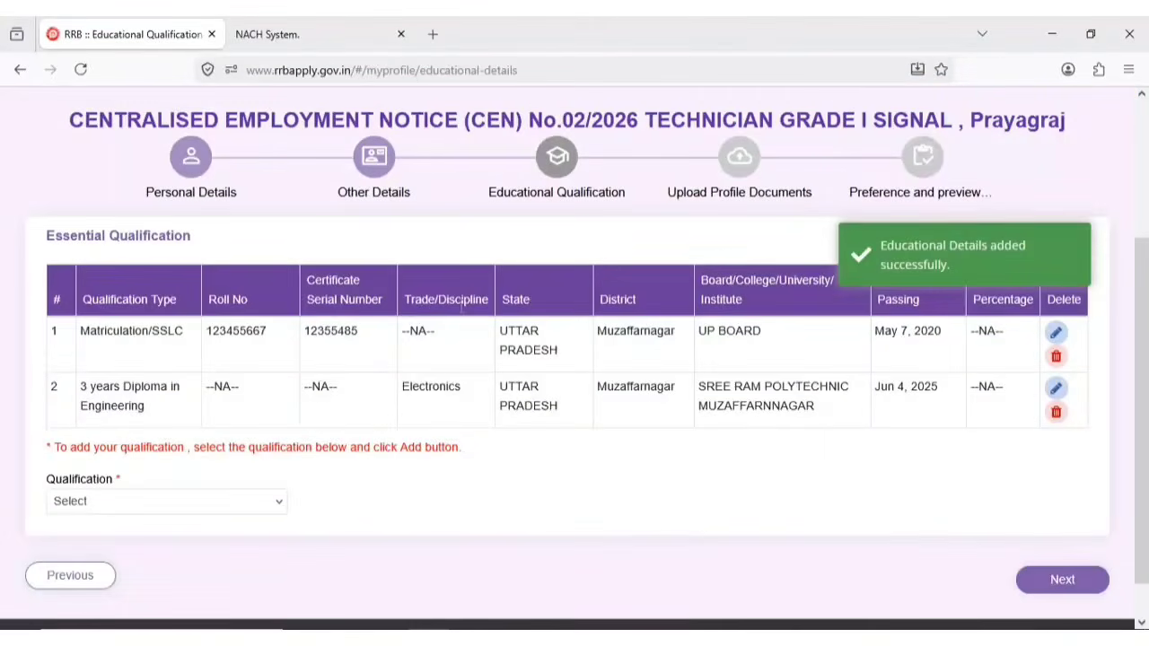
Step: On Upload Profile Documents, allow the camera, capture the photo via mobile QR code, and reload
{"action": "left_click", "coordinate": [1058, 578]}
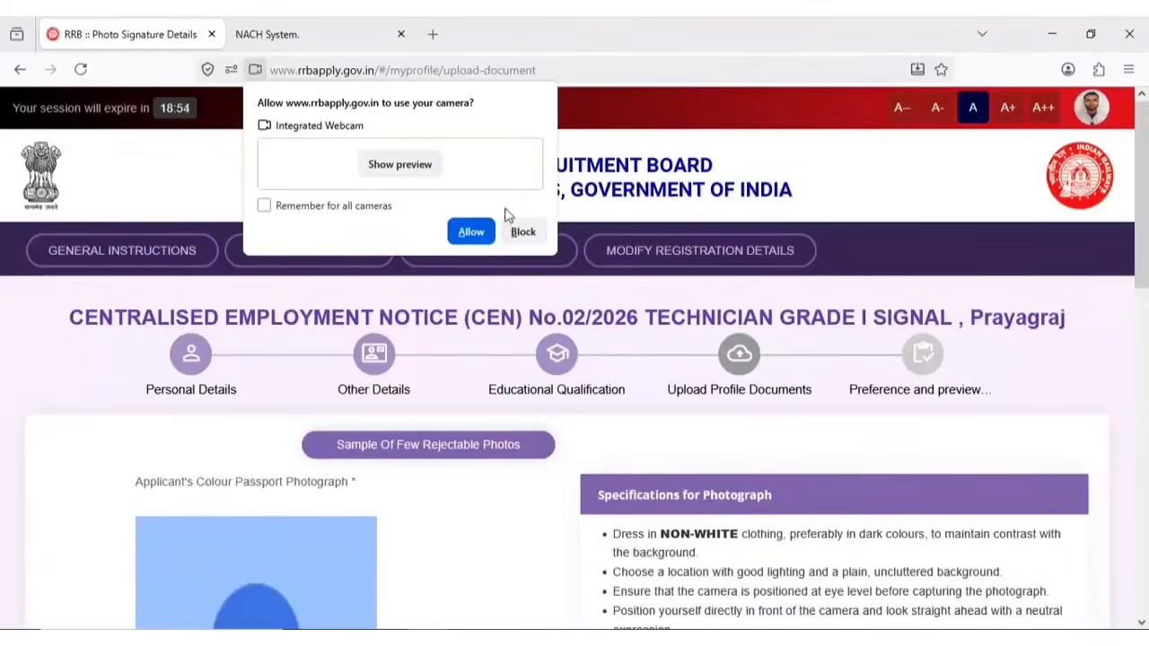
{"action": "left_click", "coordinate": [478, 232]}
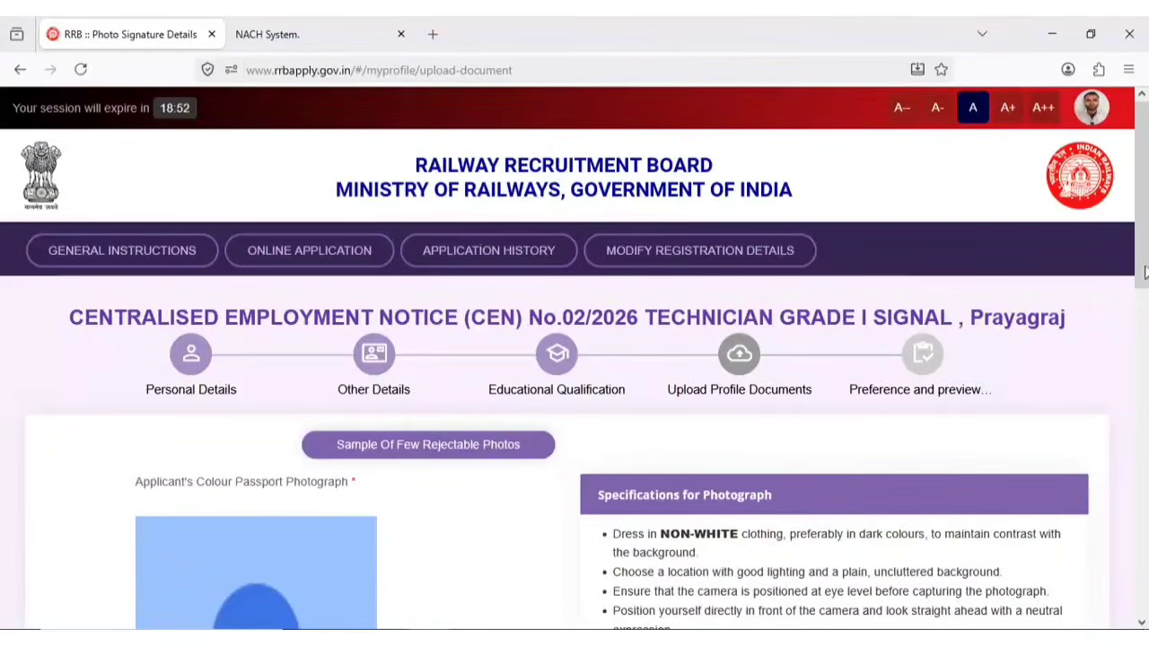
{"action": "left_click_drag", "start_coordinate": [1143, 220], "coordinate": [1146, 444]}
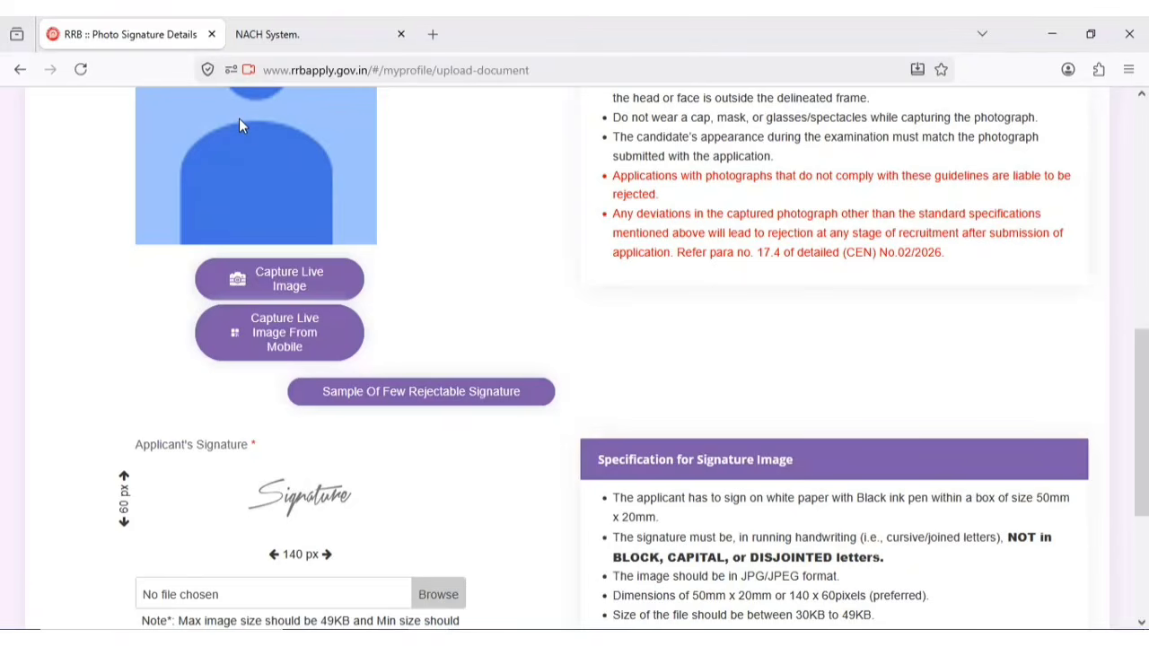
{"action": "left_click", "coordinate": [286, 334]}
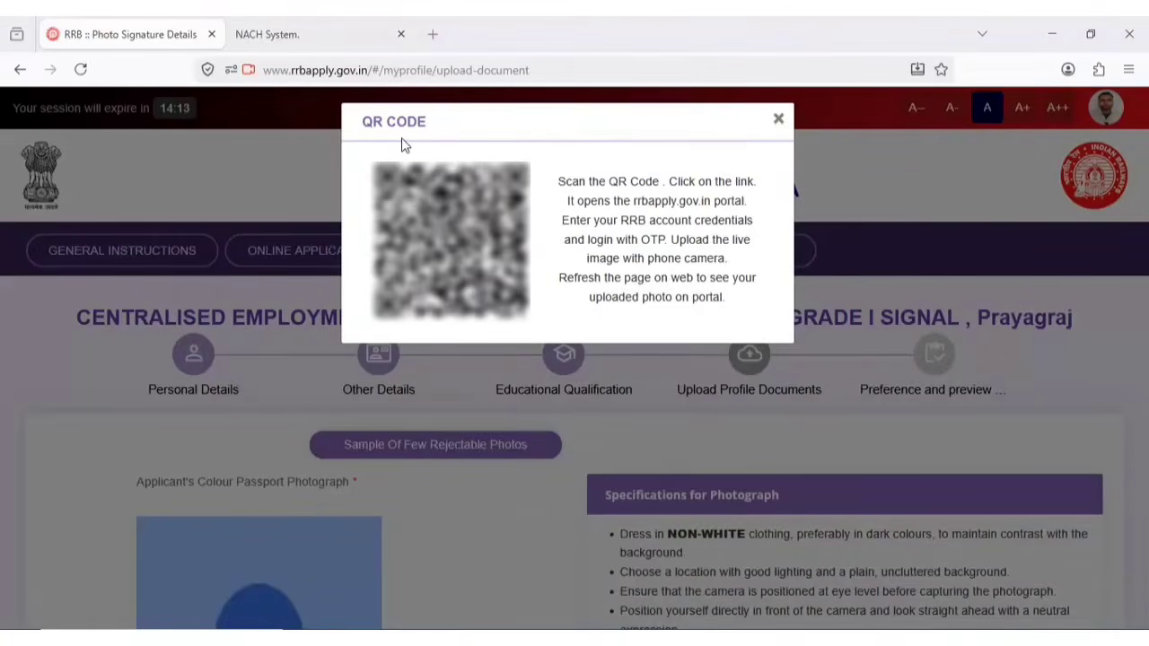
{"action": "left_click", "coordinate": [81, 70]}
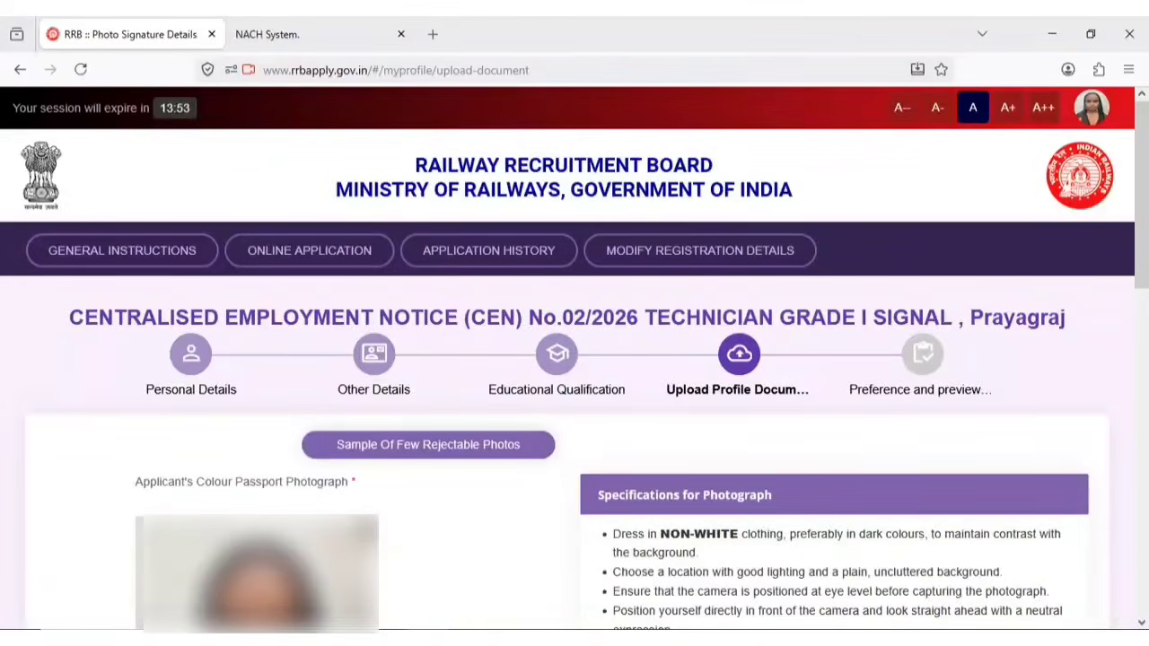
Step: Attach the signature JPEG, declare it is the applicant's own signature, and save to continue
{"action": "left_click_drag", "start_coordinate": [1146, 249], "coordinate": [1146, 588]}
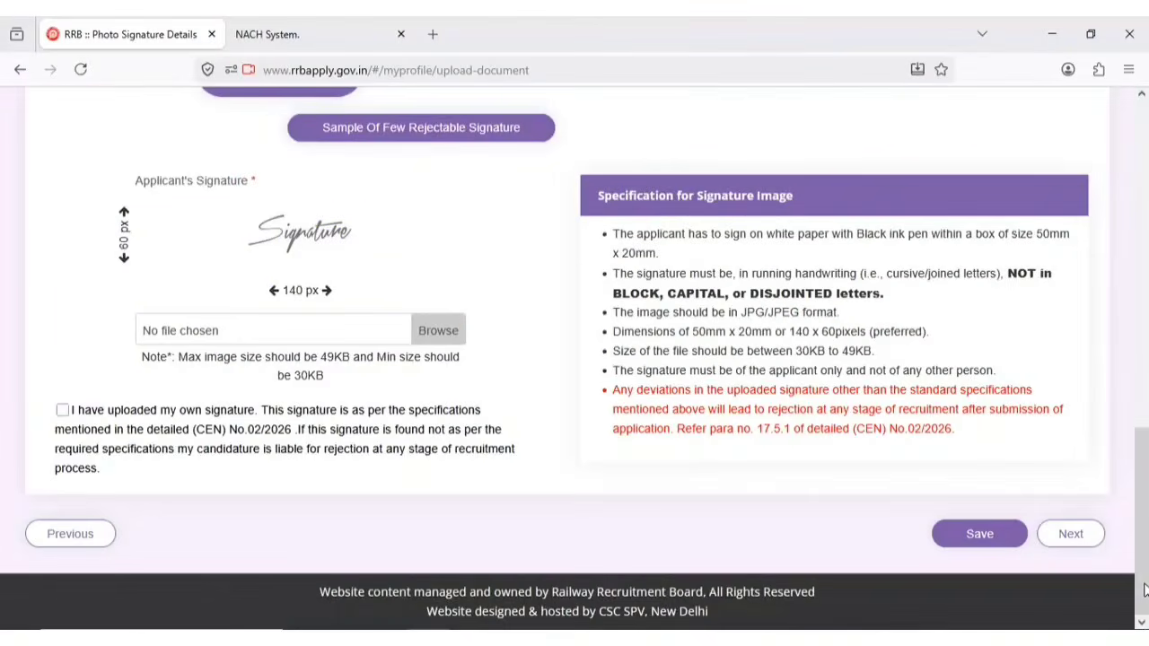
{"action": "left_click", "coordinate": [62, 409]}
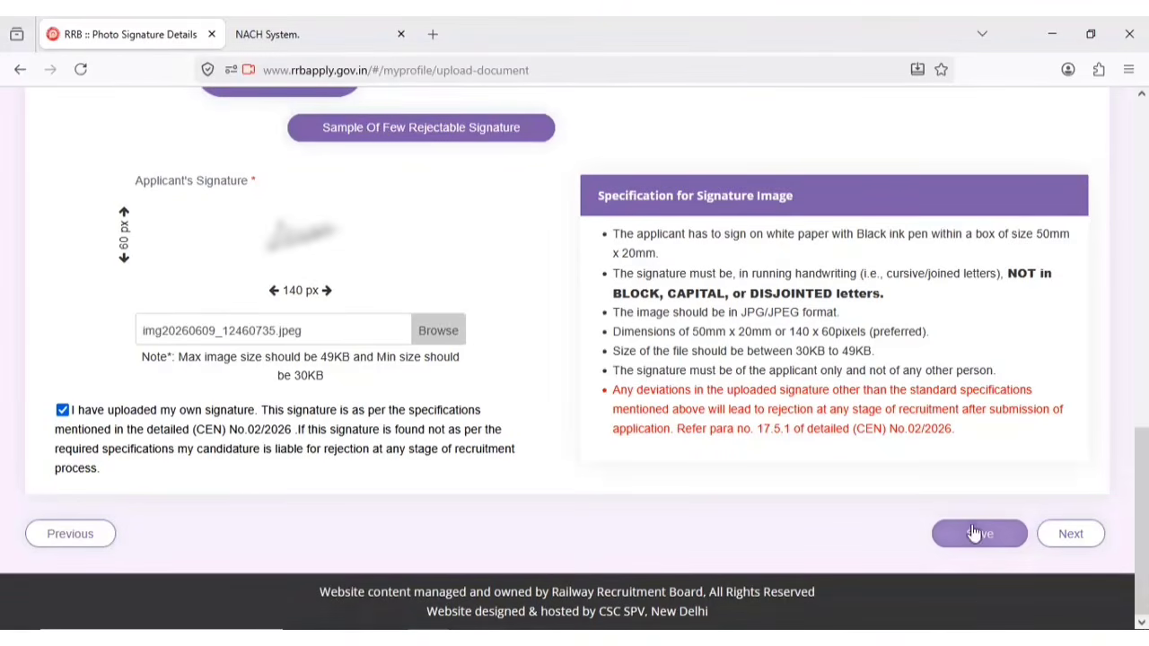
{"action": "left_click", "coordinate": [1068, 534]}
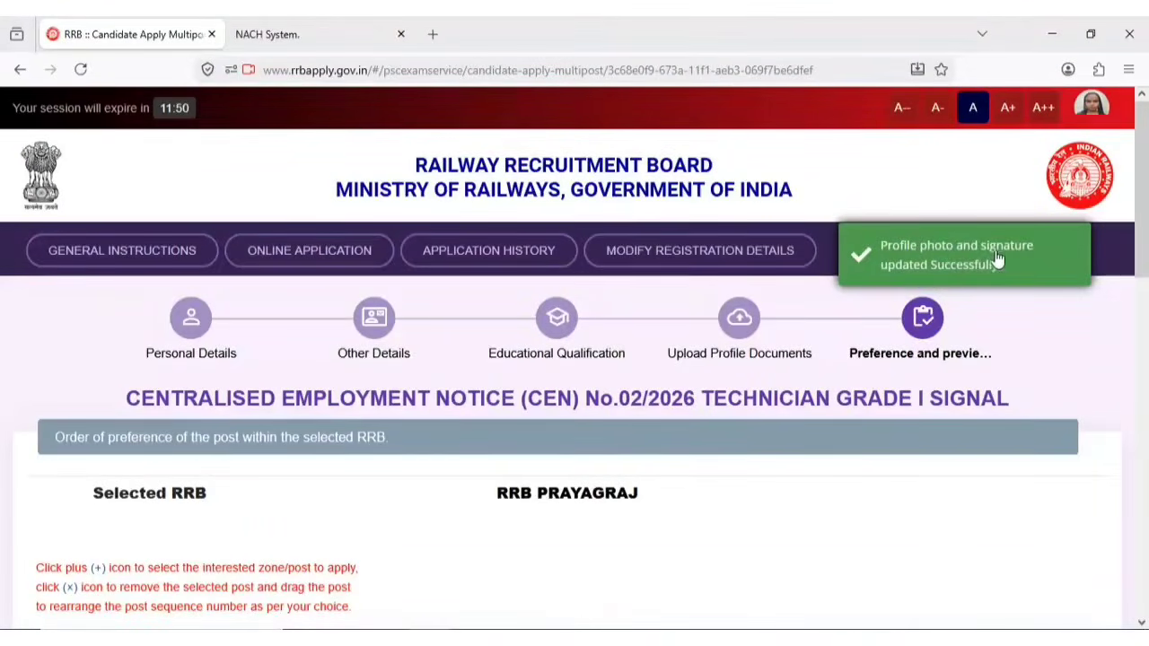
Step: Add the NCR Technician Grade I Signal post first, then the NR post second
{"action": "left_click_drag", "start_coordinate": [1147, 199], "coordinate": [1146, 321]}
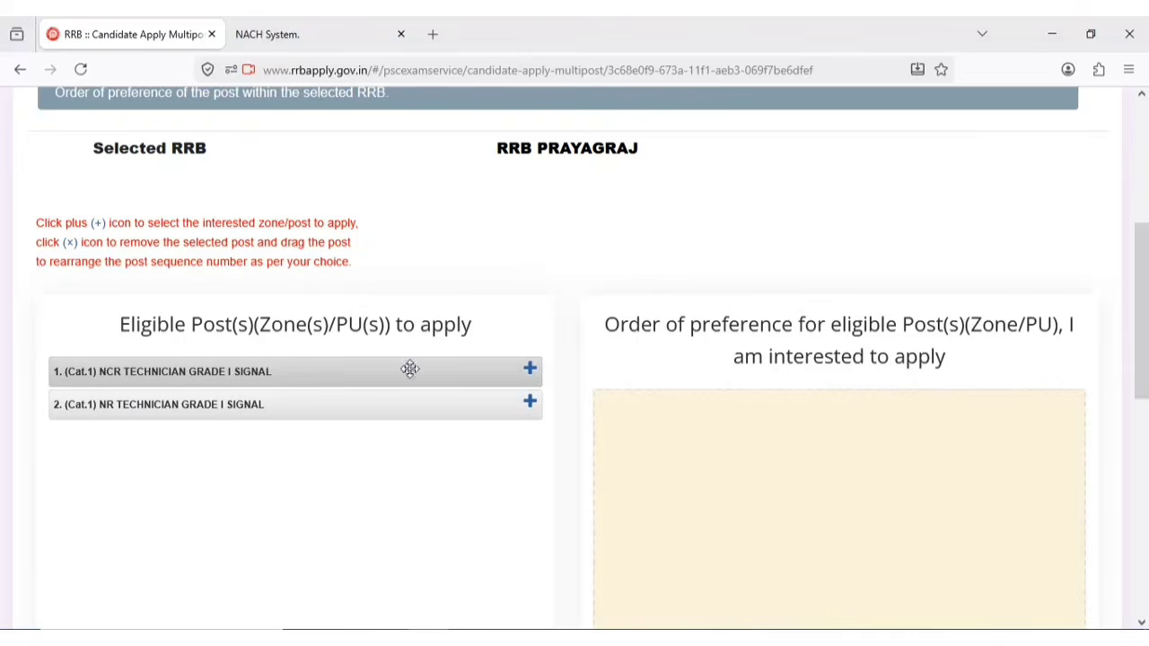
{"action": "left_click", "coordinate": [530, 372]}
{"action": "left_click", "coordinate": [530, 377]}
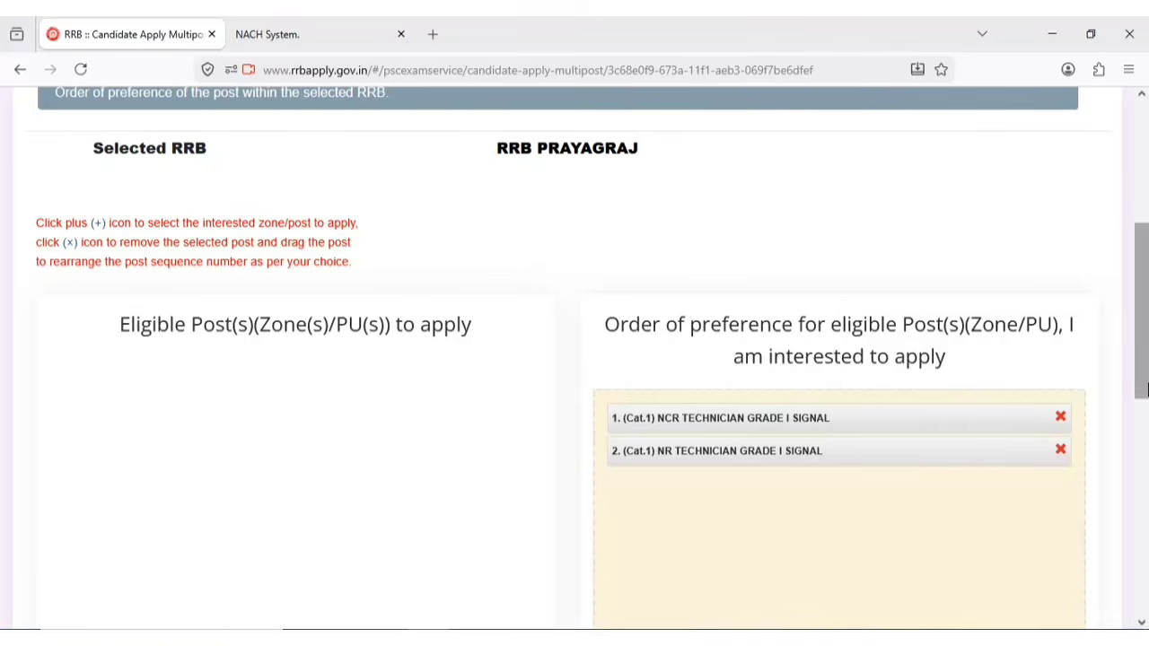
Step: Tick the preference and eligibility declarations, enter place KHATAULI, and preview the application
{"action": "left_click_drag", "start_coordinate": [1146, 316], "coordinate": [1145, 519]}
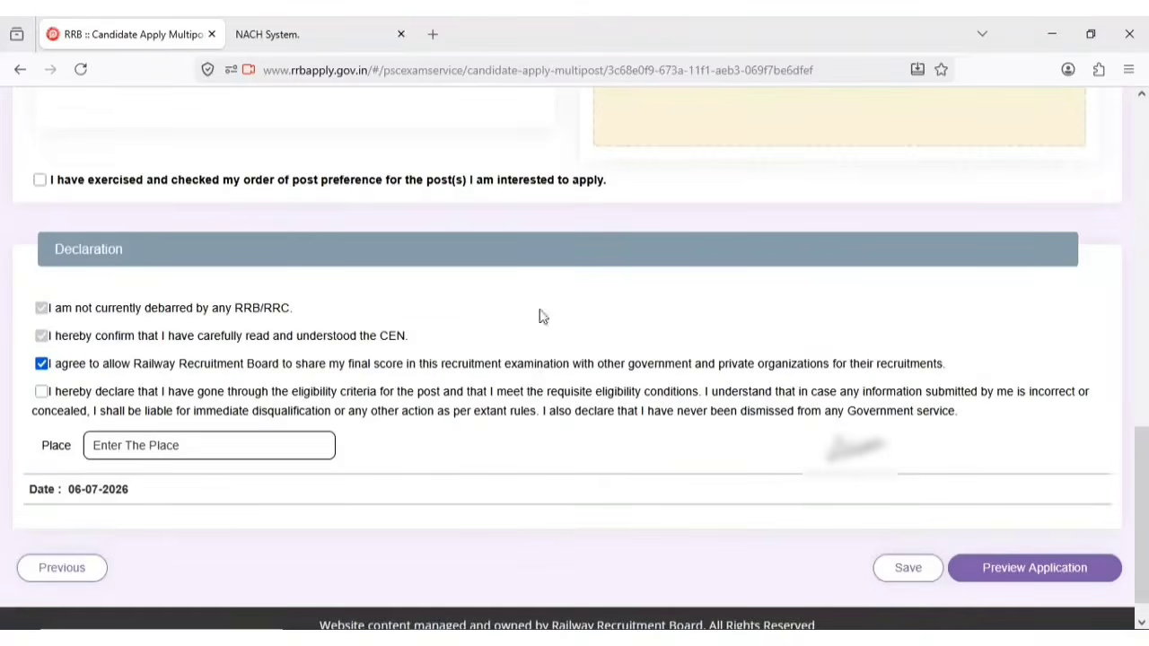
{"action": "left_click", "coordinate": [39, 180]}
{"action": "left_click", "coordinate": [41, 392]}
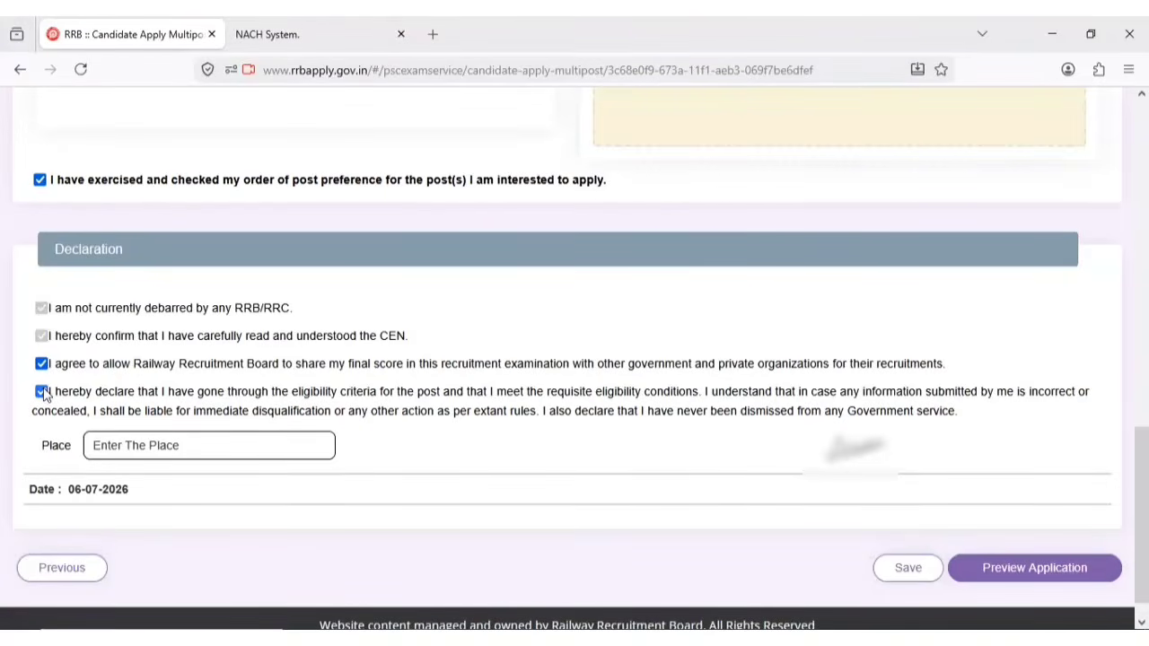
{"action": "left_click", "coordinate": [121, 446]}
{"action": "type", "text": "KHATAULI"}
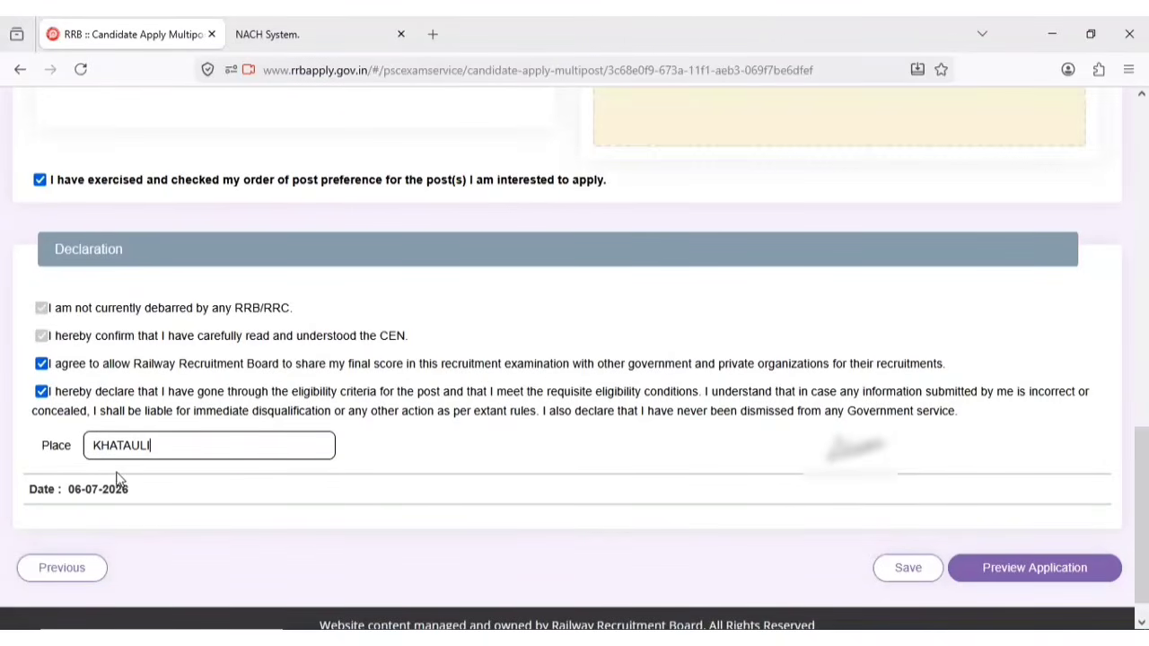
{"action": "left_click", "coordinate": [1007, 566]}
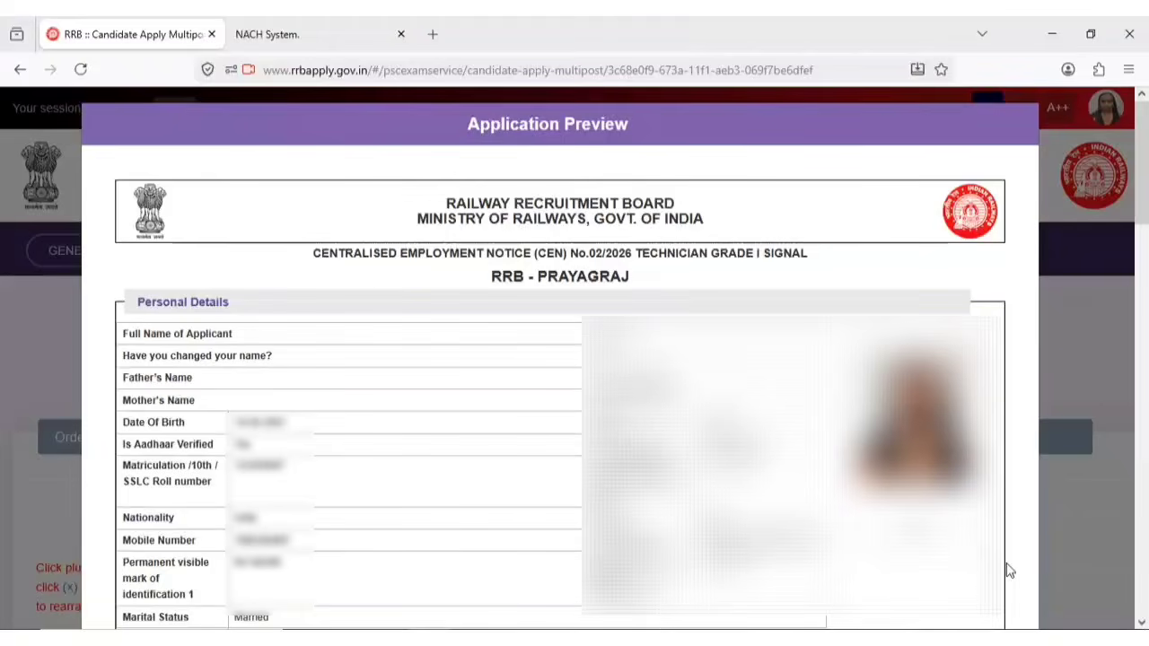
Step: Mark the previewed details as re-checked and submit, confirming final submission without further corrections
{"action": "scroll", "coordinate": [1007, 571], "scroll_direction": "down", "scroll_amount": 10}
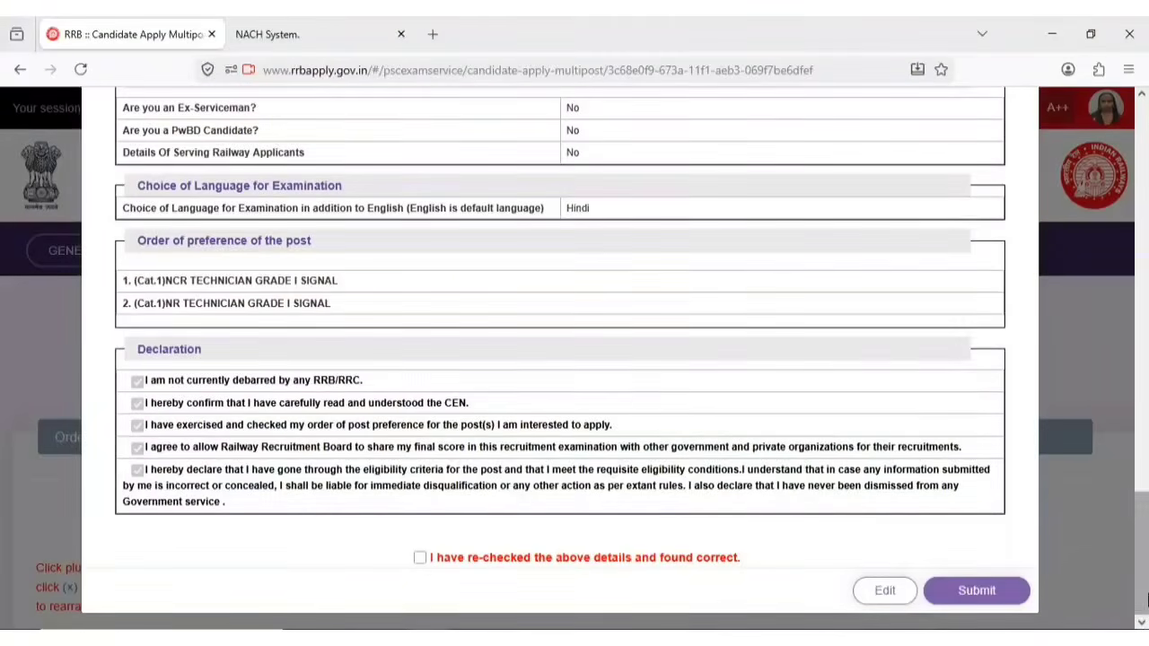
{"action": "left_click", "coordinate": [419, 558]}
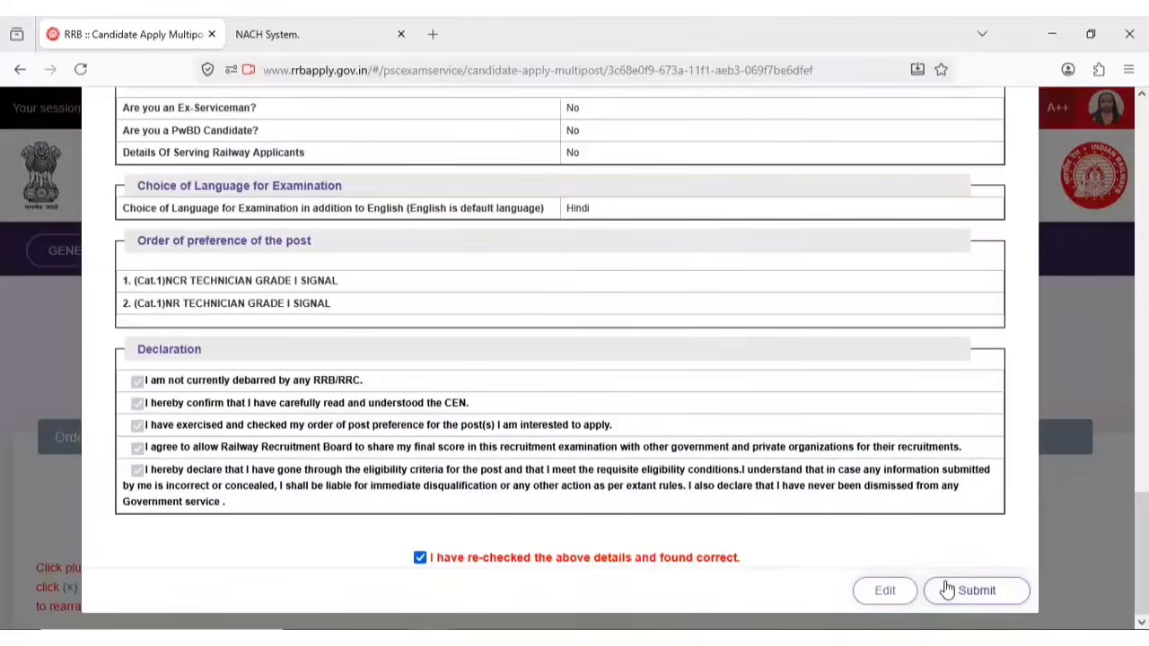
{"action": "left_click", "coordinate": [976, 590]}
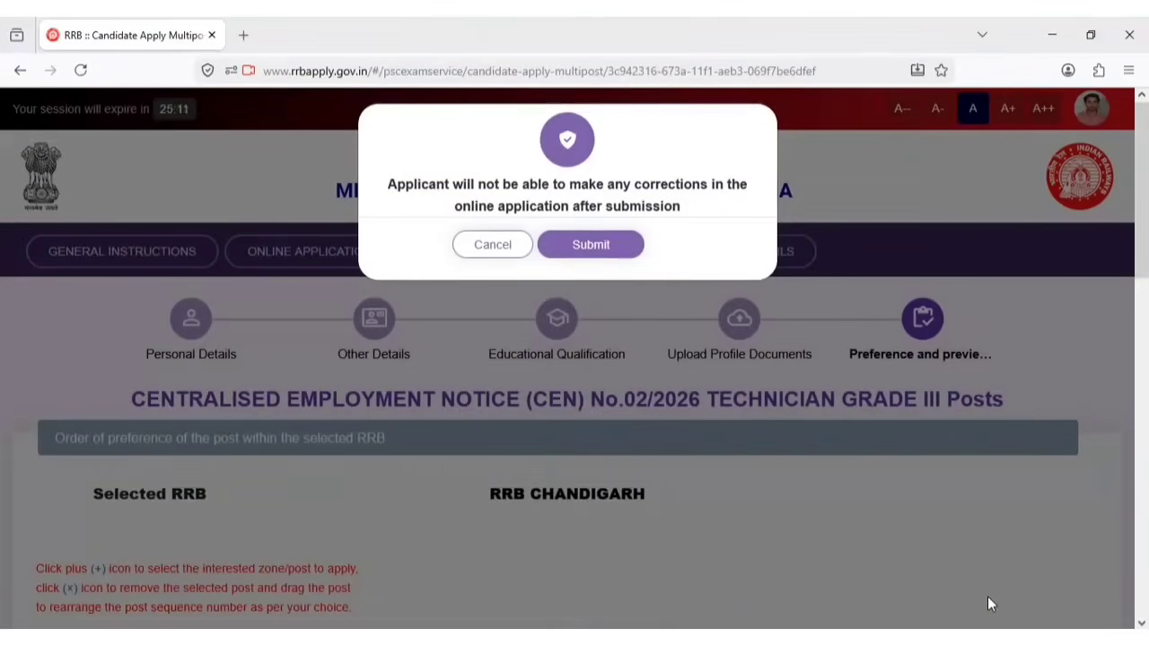
{"action": "left_click", "coordinate": [608, 254]}
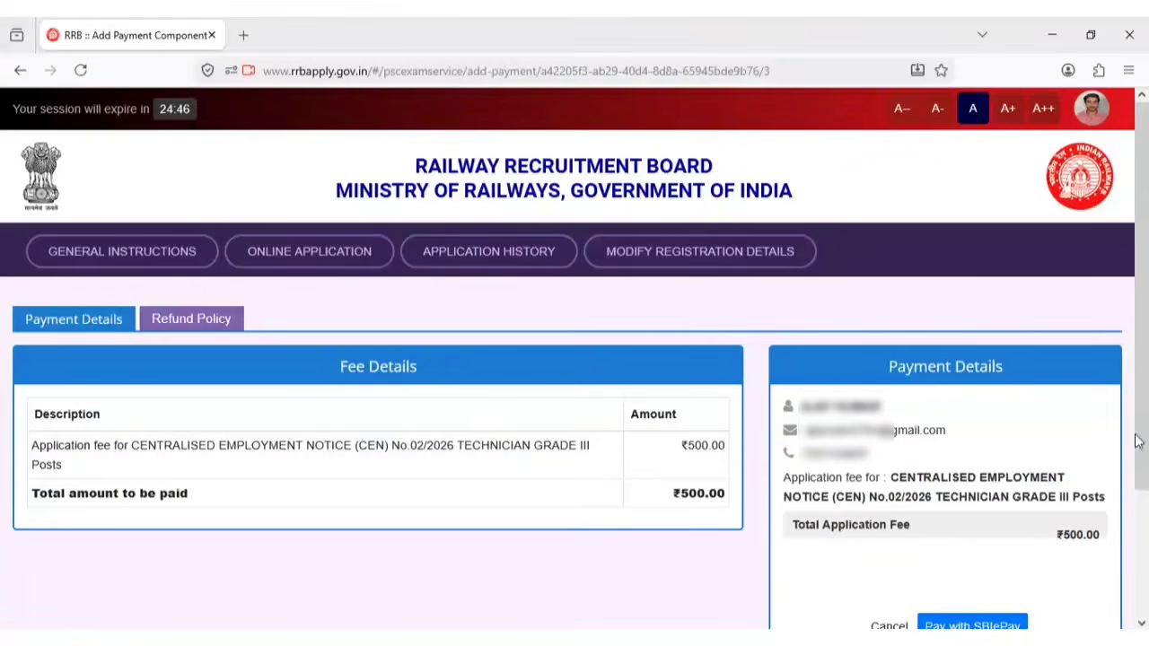
Step: Choose SBIePay, agree to the non-refundable payment terms, and proceed to the gateway
{"action": "left_click", "coordinate": [973, 624]}
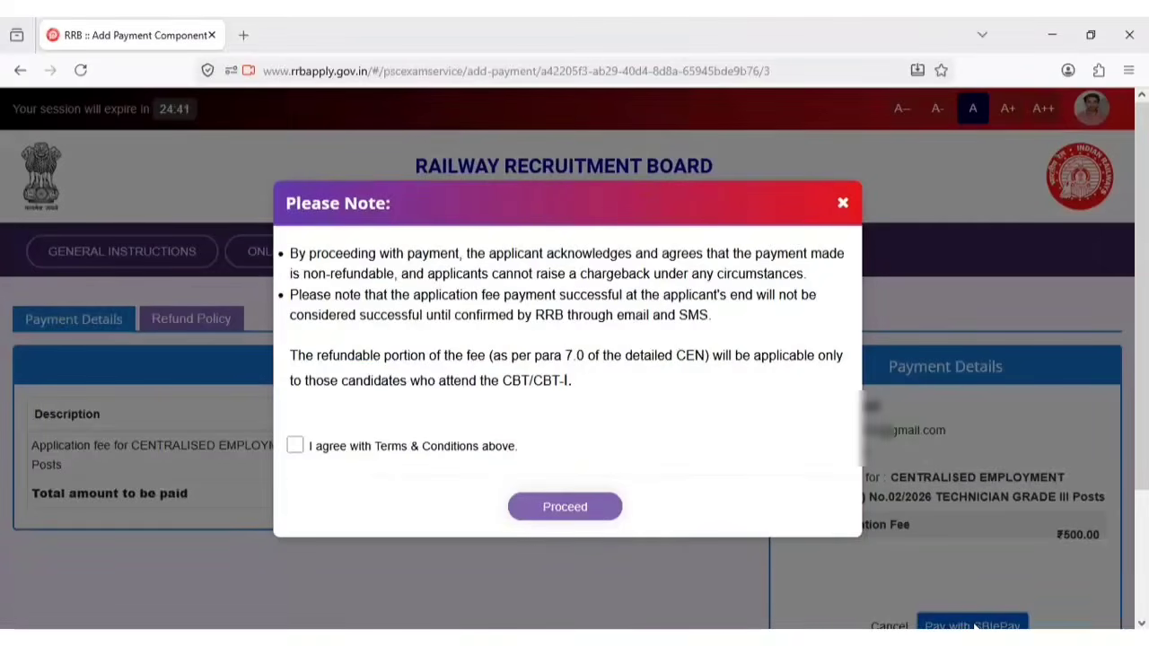
{"action": "left_click", "coordinate": [295, 446]}
{"action": "left_click", "coordinate": [537, 510]}
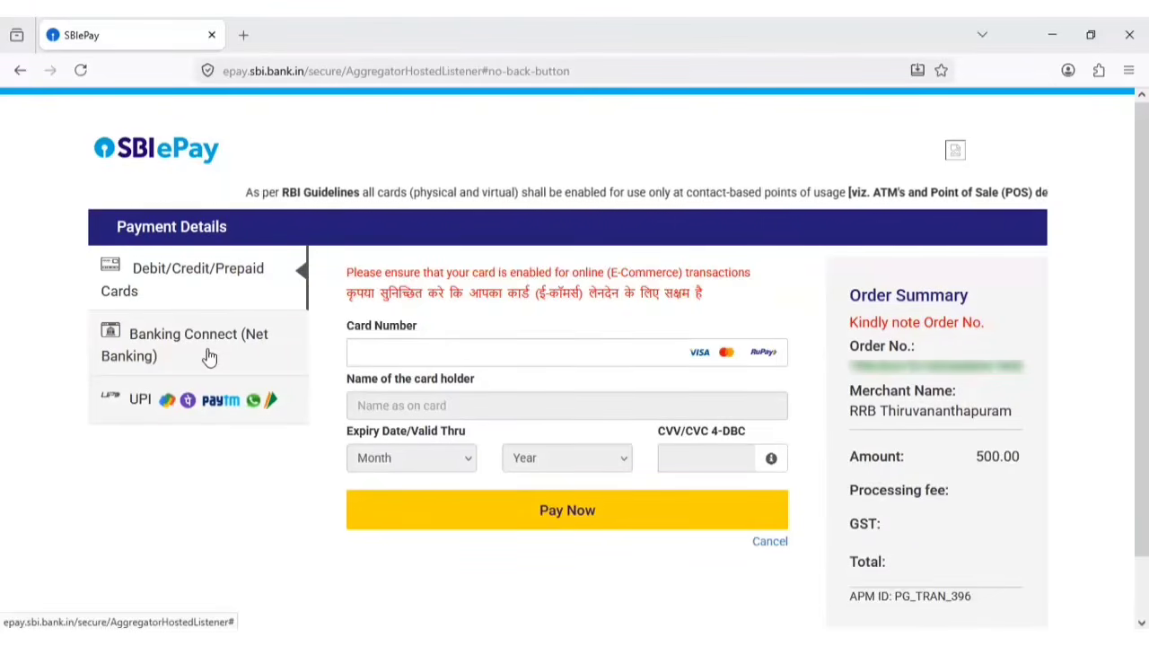
Step: Pay the 500.00 INR application fee on SBIePay using the UPI QR option
{"action": "left_click", "coordinate": [192, 409]}
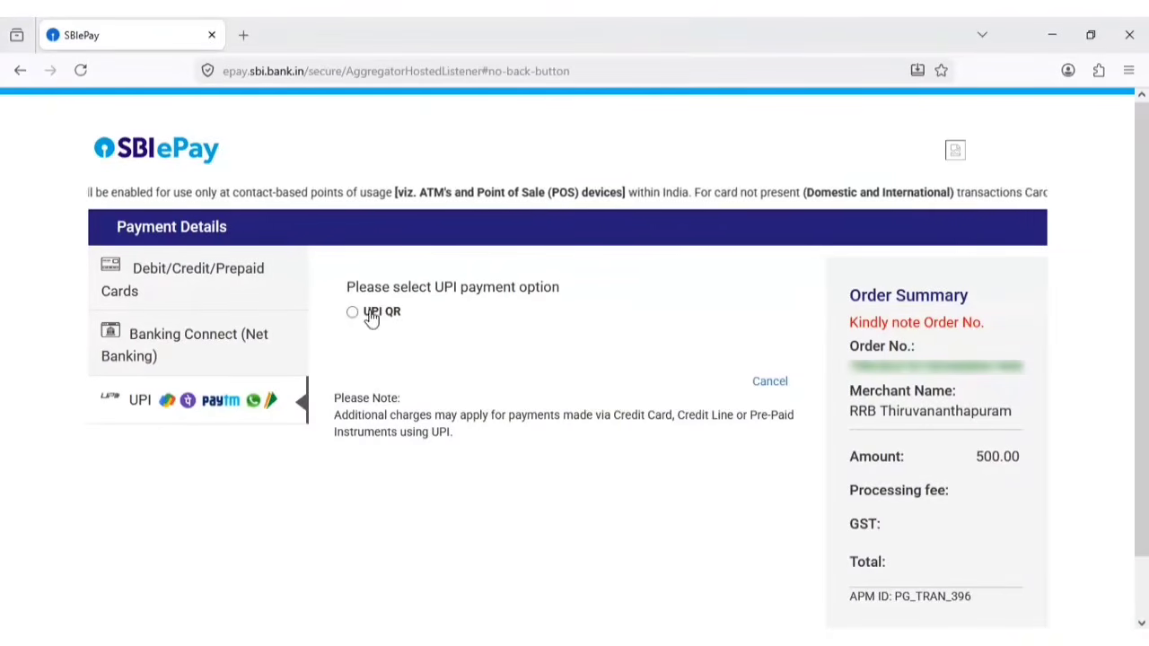
{"action": "left_click", "coordinate": [354, 315]}
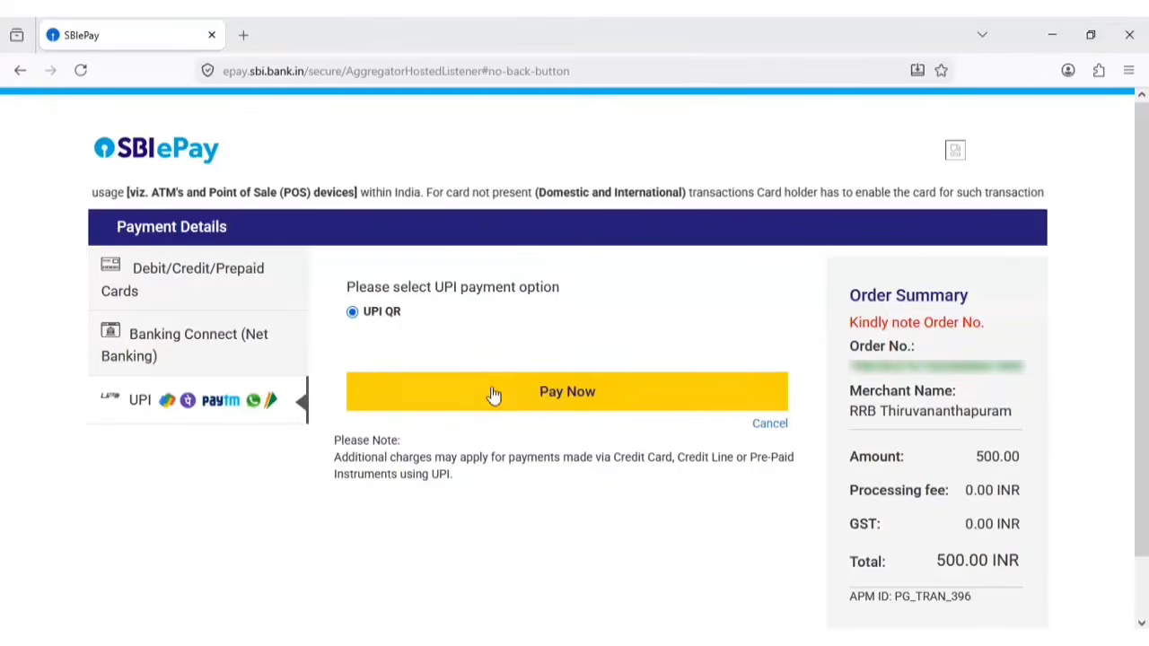
{"action": "left_click", "coordinate": [573, 401]}
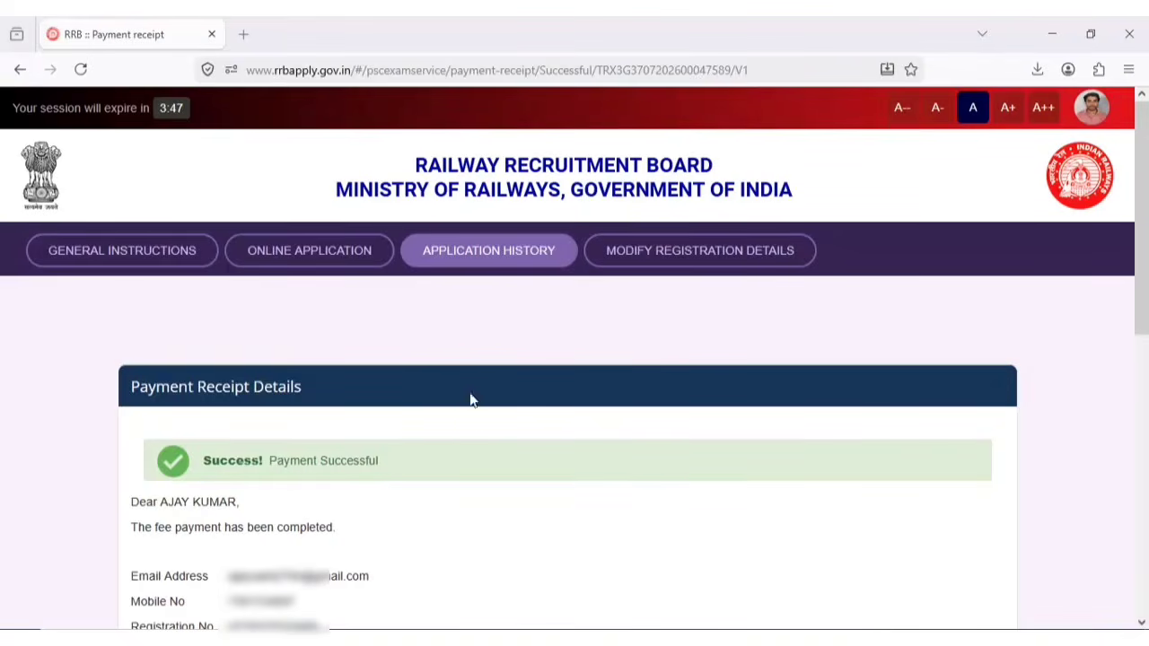
Step: In Application History, download the paid TECHNICIAN GRADE III Posts application as a PDF
{"action": "left_click", "coordinate": [492, 262]}
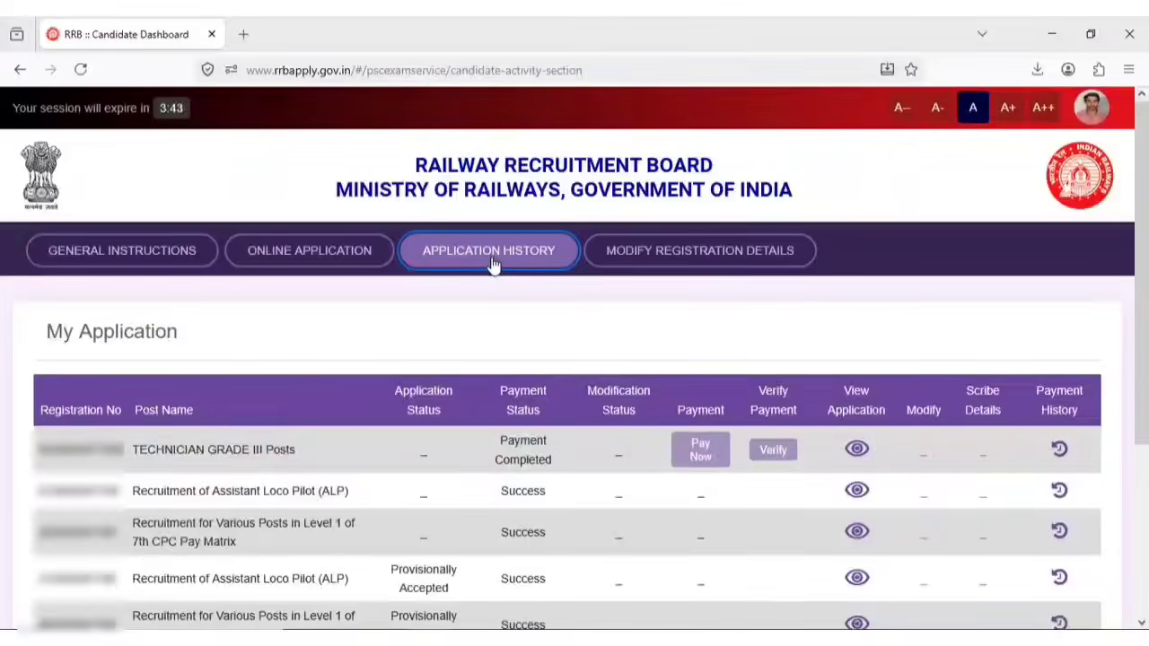
{"action": "left_click", "coordinate": [857, 450]}
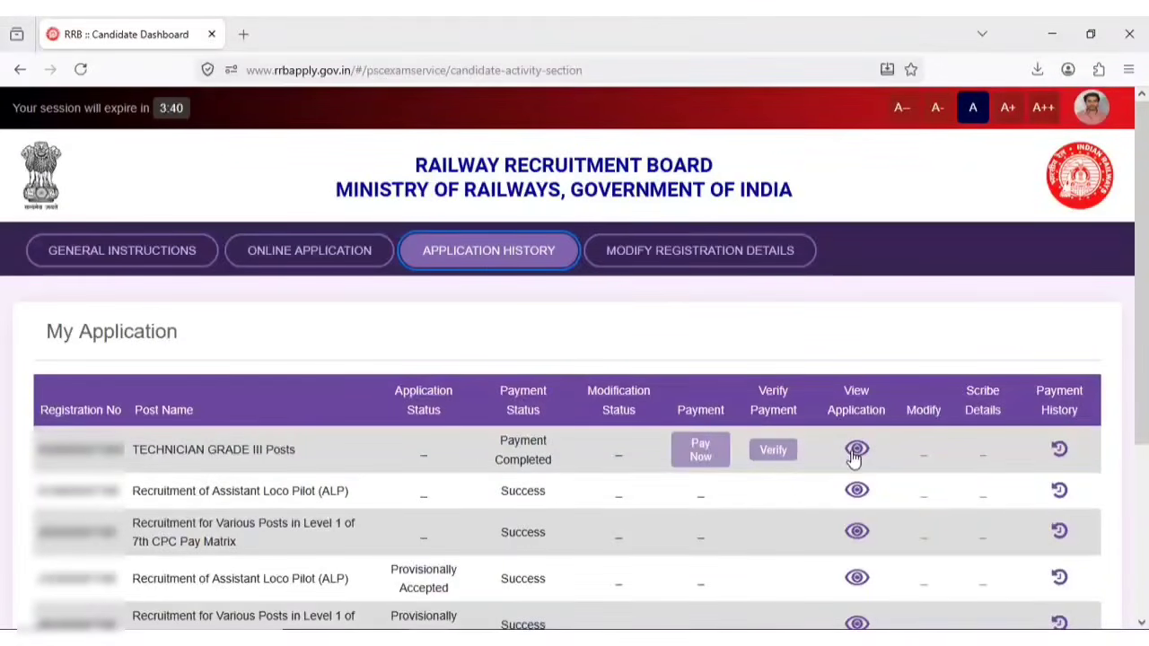